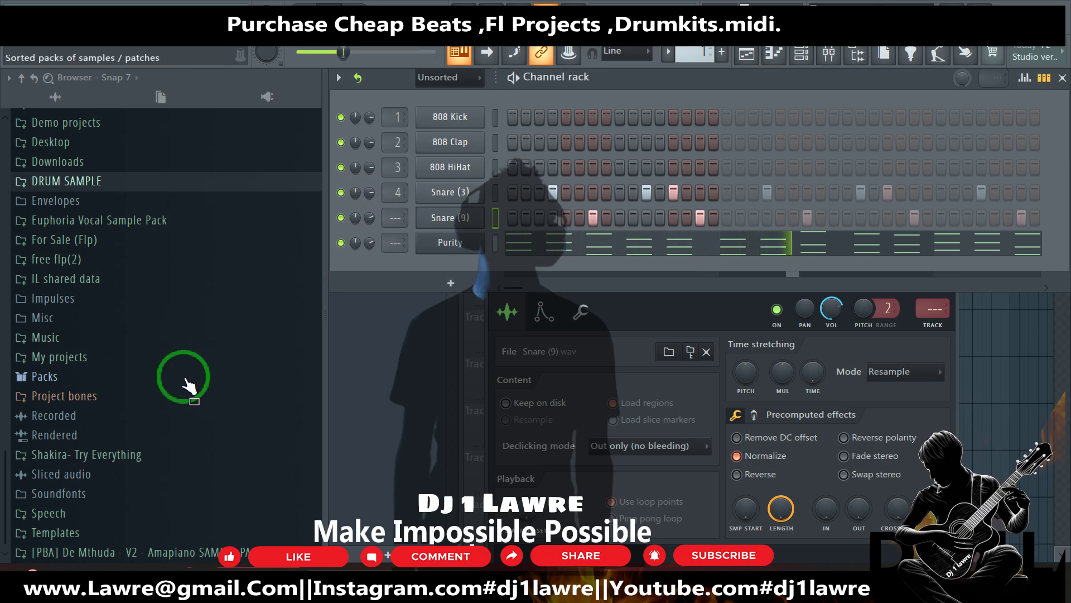
Step: Load KICK - AMBER from the KICK folder of DRUM SAMPLE > Producer Kit > Dj 1 Lawre Sound Park onto the 808 HiHat channel
{"action": "scroll", "coordinate": [86, 312], "scroll_direction": "up", "scroll_amount": 5}
{"action": "left_click", "coordinate": [102, 390]}
{"action": "scroll", "coordinate": [99, 385], "scroll_direction": "down", "scroll_amount": 5}
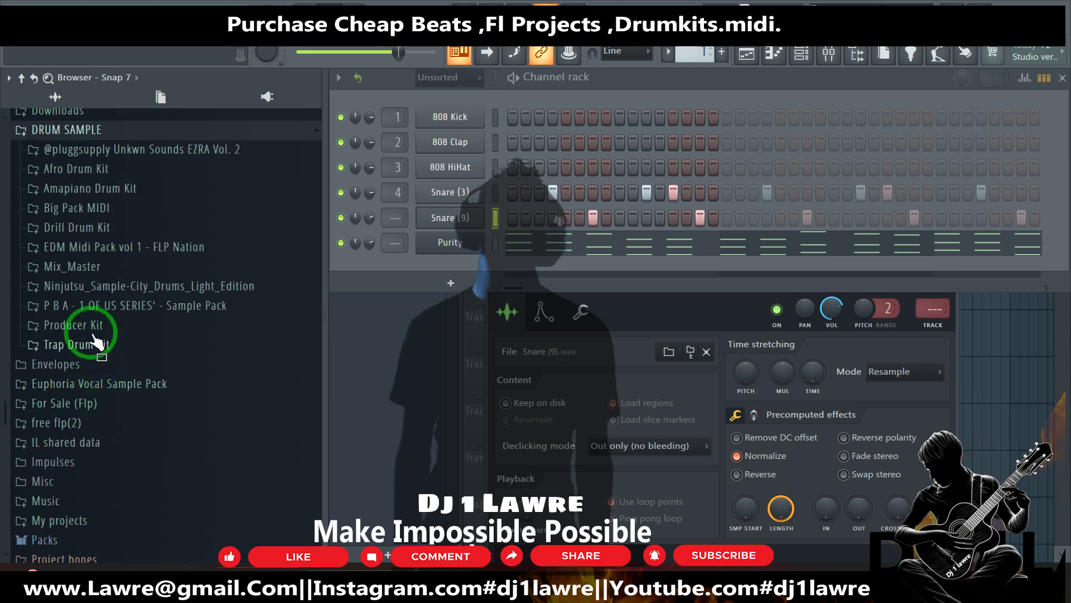
{"action": "left_click", "coordinate": [98, 330]}
{"action": "left_click", "coordinate": [106, 240]}
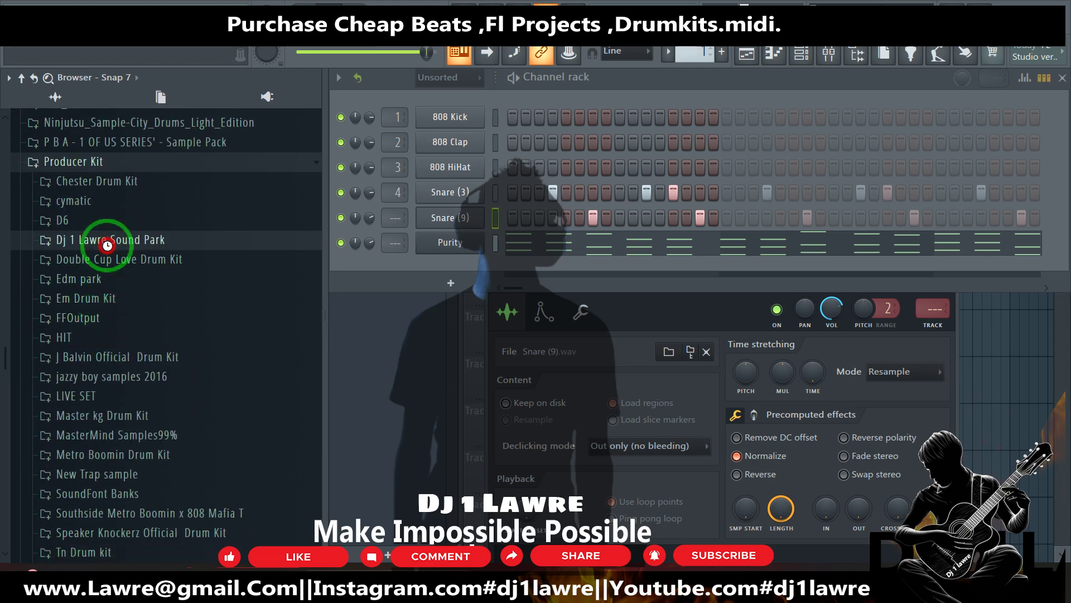
{"action": "left_click", "coordinate": [105, 395]}
{"action": "left_click", "coordinate": [104, 220]}
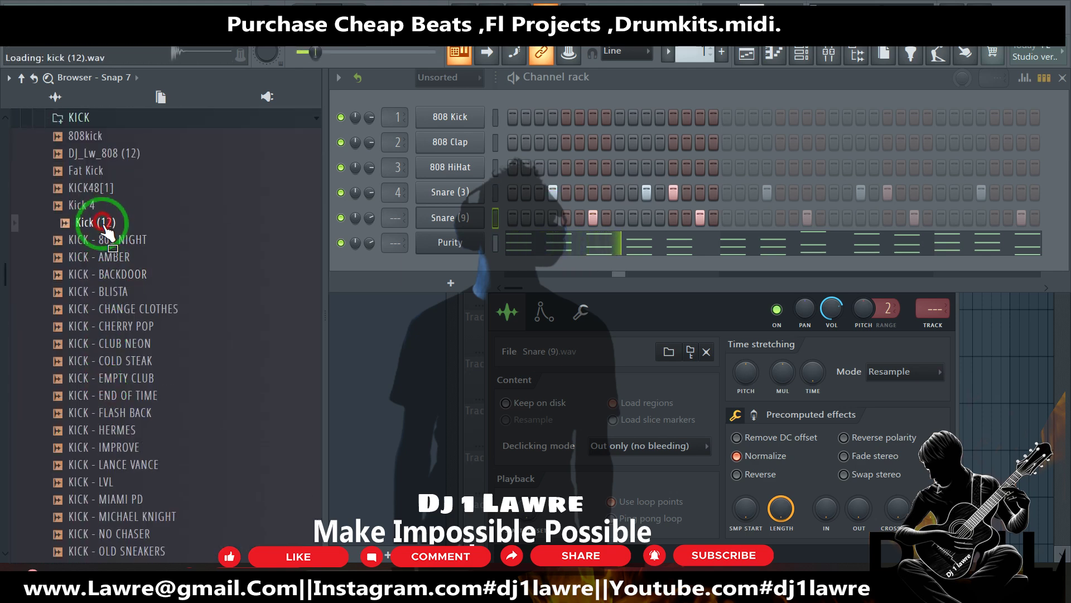
{"action": "left_click_drag", "start_coordinate": [435, 210], "coordinate": [474, 168]}
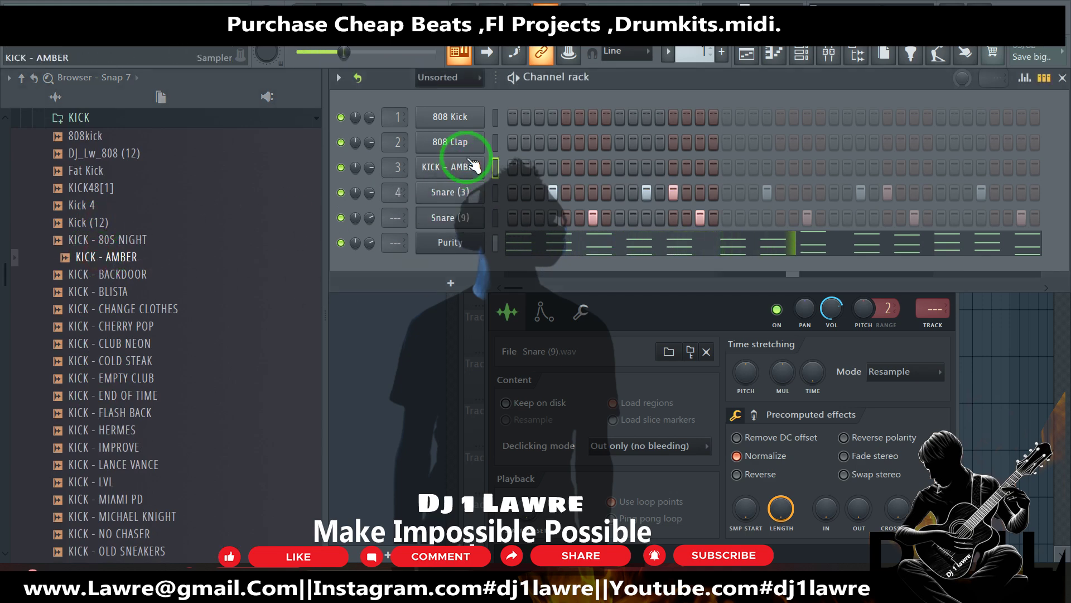
Step: Open the KICK - AMBER channel's piano roll and place a C5 note at the start of bar 1
{"action": "right_click", "coordinate": [459, 166]}
{"action": "left_click", "coordinate": [513, 165]}
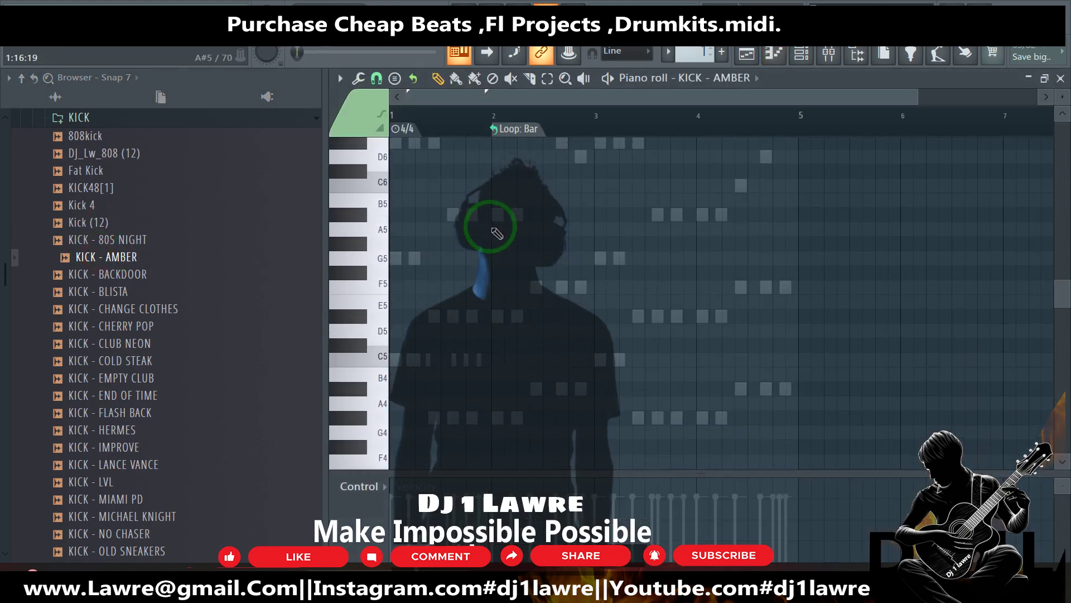
{"action": "left_click_drag", "start_coordinate": [393, 351], "coordinate": [368, 340]}
{"action": "left_click_drag", "start_coordinate": [394, 492], "coordinate": [392, 484]}
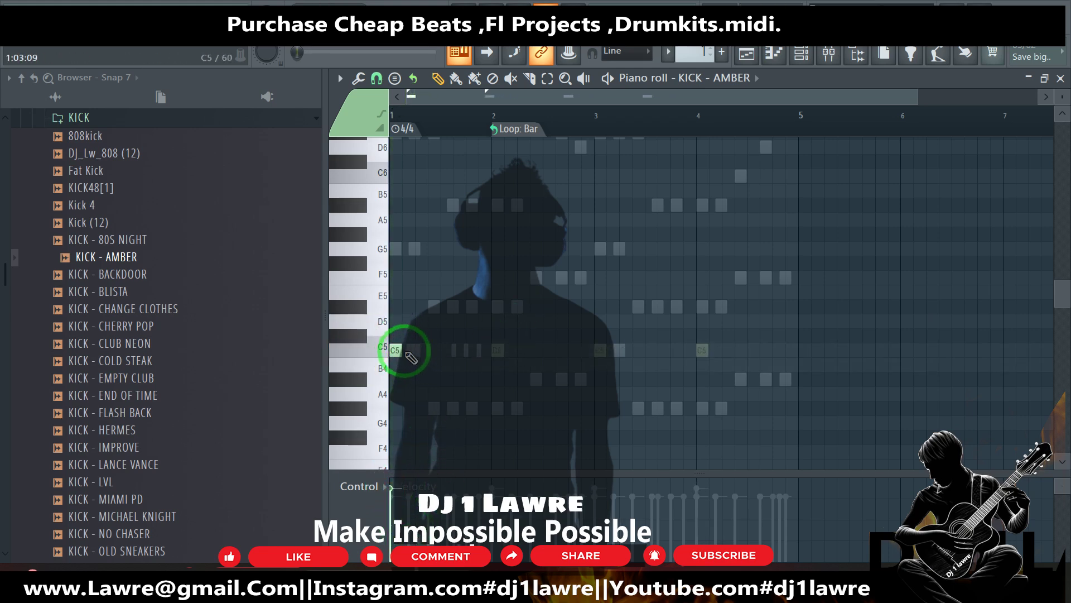
Step: Play the pattern and add two C5 kick notes in the second half of bar 1
{"action": "key", "text": "space"}
{"action": "scroll", "coordinate": [469, 345], "scroll_direction": "up", "scroll_amount": 2}
{"action": "left_click", "coordinate": [512, 350]}
{"action": "mouse_move", "coordinate": [521, 349]}
{"action": "left_mouse_down"}
{"action": "mouse_move", "coordinate": [488, 348]}
{"action": "mouse_move", "coordinate": [524, 357]}
{"action": "left_mouse_up"}
{"action": "scroll", "coordinate": [532, 379], "scroll_direction": "up", "scroll_amount": 1}
{"action": "left_click", "coordinate": [533, 350]}
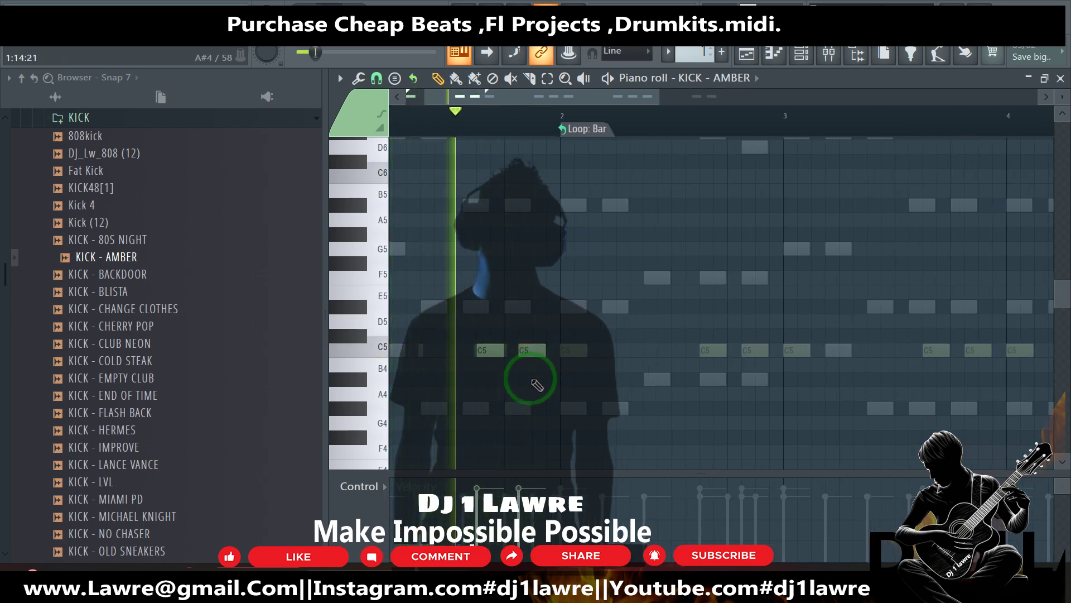
Step: Replace the kick's bar loop with written C5 notes through bar 4, deleting the note just before bar 3
{"action": "left_click", "coordinate": [584, 129]}
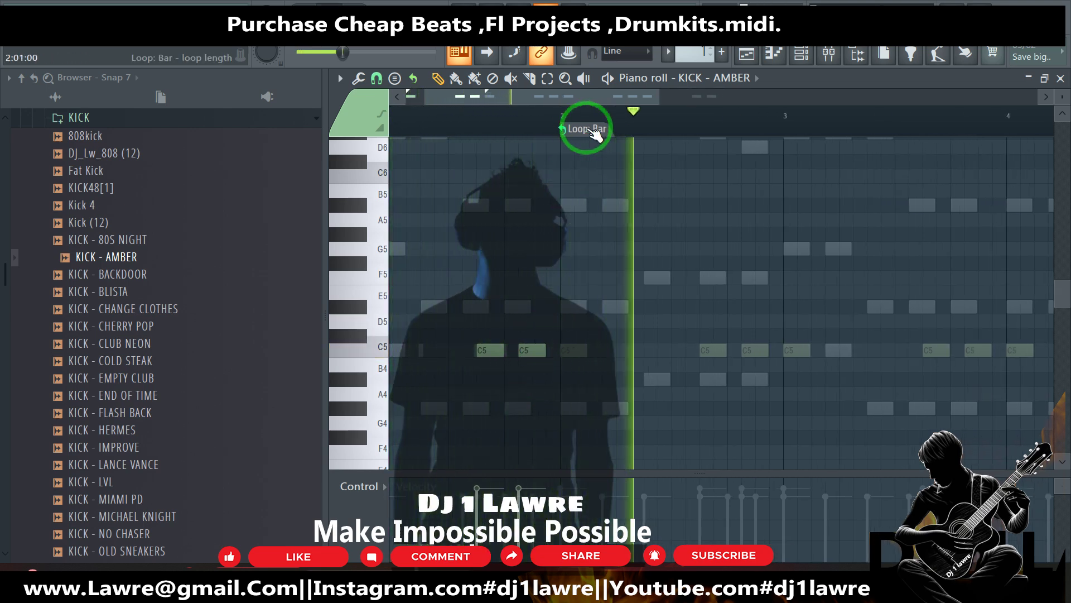
{"action": "left_click", "coordinate": [622, 257]}
{"action": "right_click", "coordinate": [755, 350]}
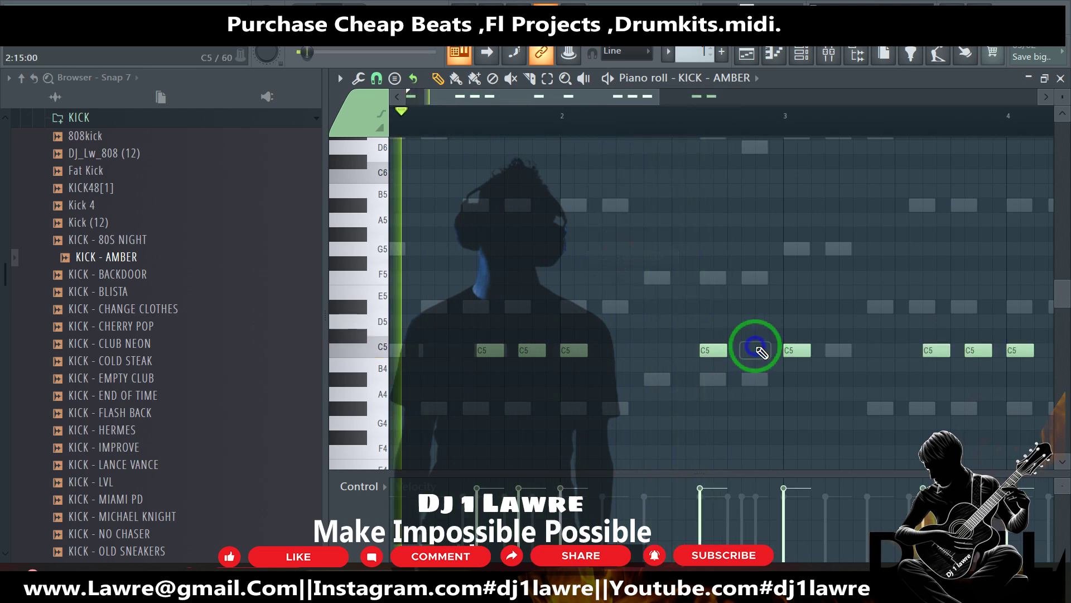
{"action": "scroll", "coordinate": [770, 373], "scroll_direction": "down", "scroll_amount": 2}
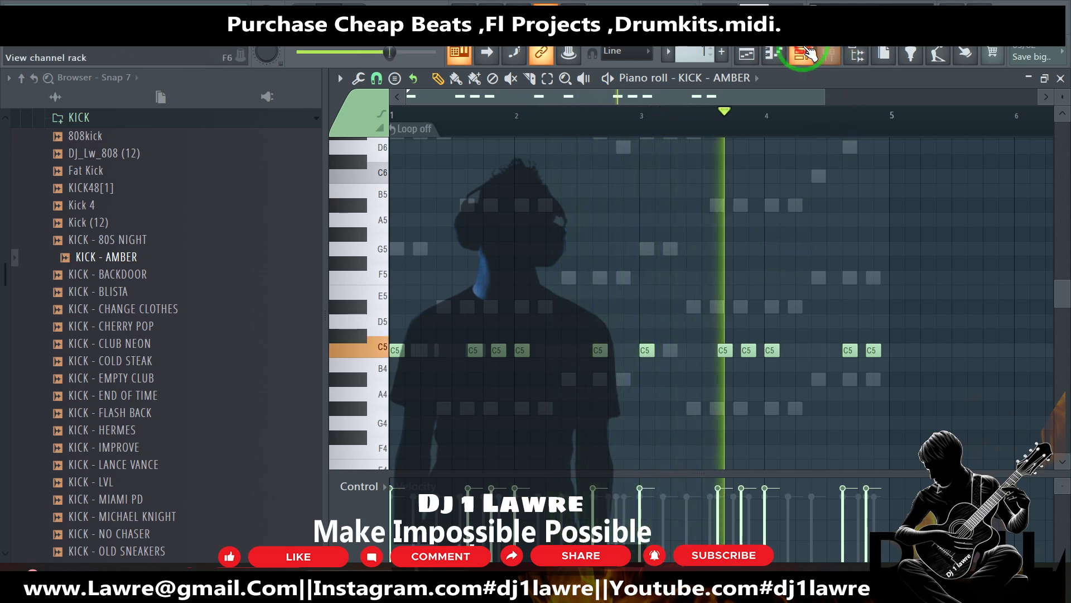
Step: Return to the channel rack and clone the Purity channel
{"action": "left_click", "coordinate": [802, 53]}
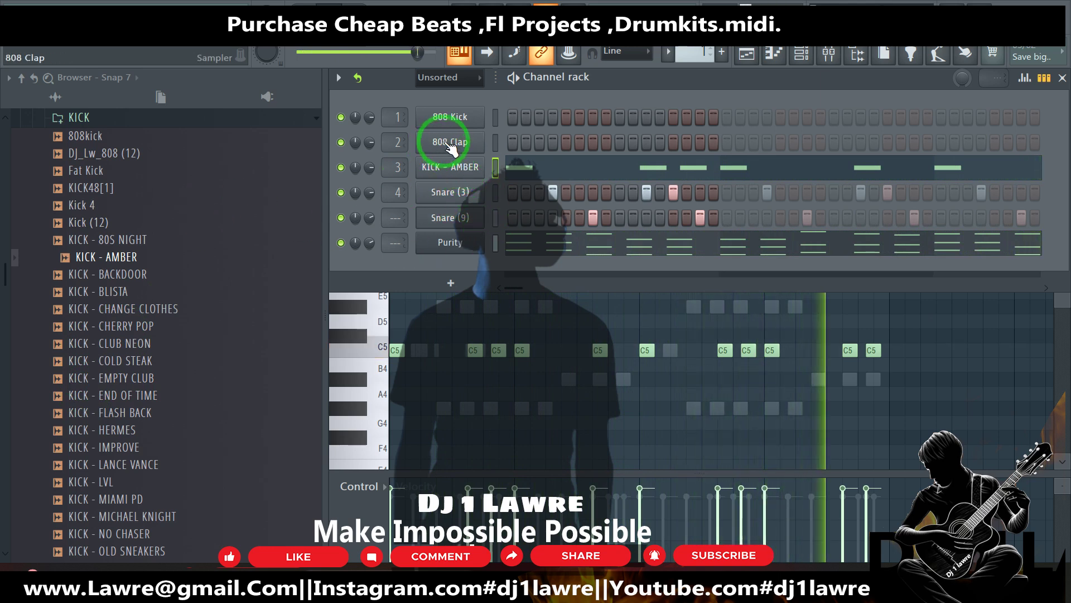
{"action": "right_click", "coordinate": [447, 241]}
{"action": "mouse_move", "coordinate": [508, 344]}
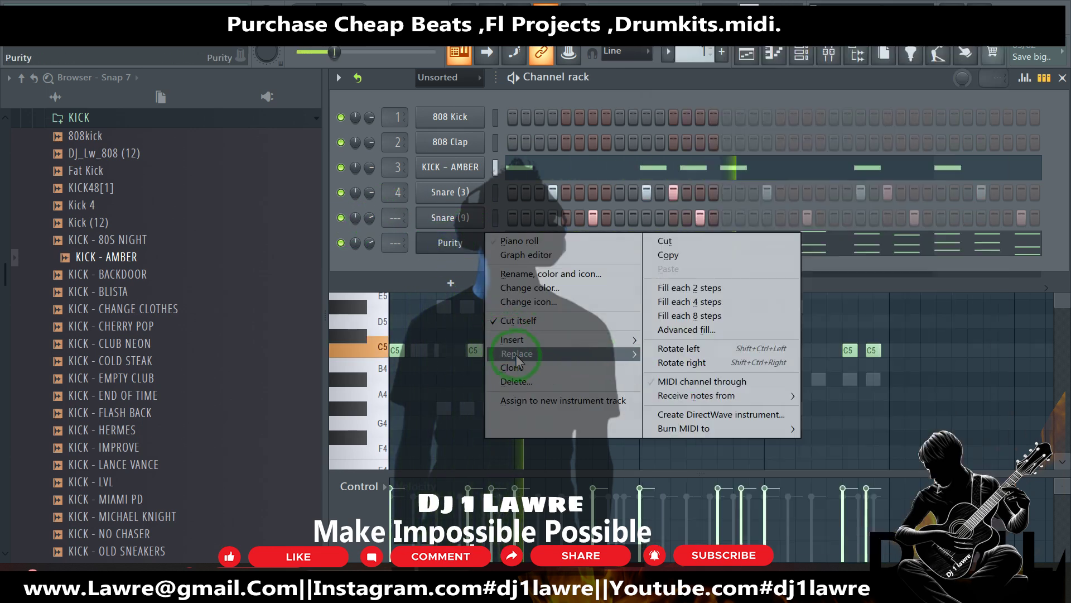
{"action": "left_click", "coordinate": [530, 368]}
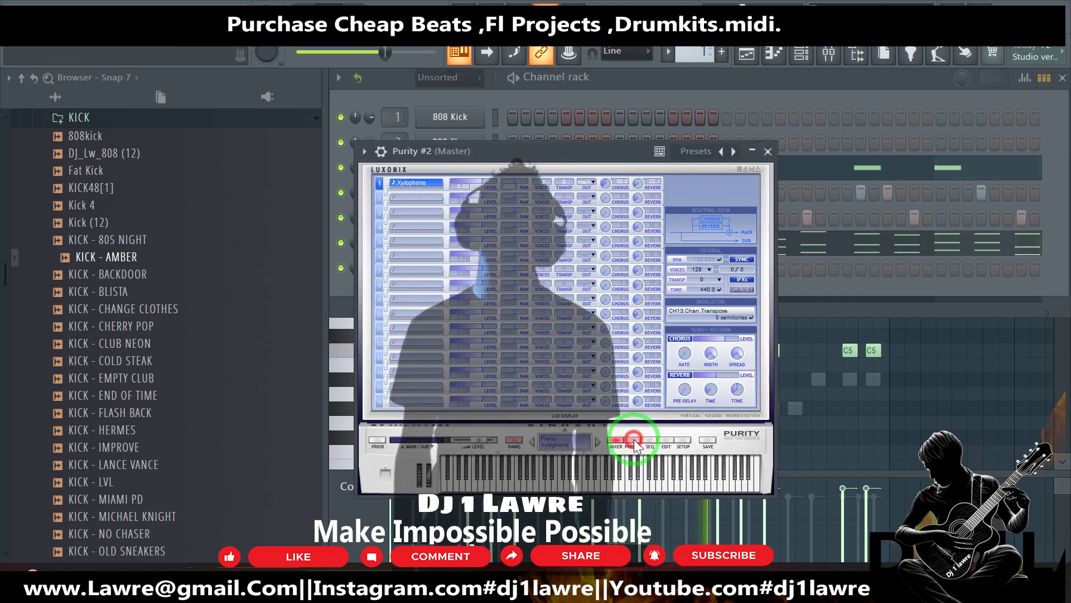
Step: Load the OrchBrass&Strings preset from the Brass category in the cloned Purity and audition it
{"action": "left_click", "coordinate": [633, 440]}
{"action": "left_click", "coordinate": [724, 284]}
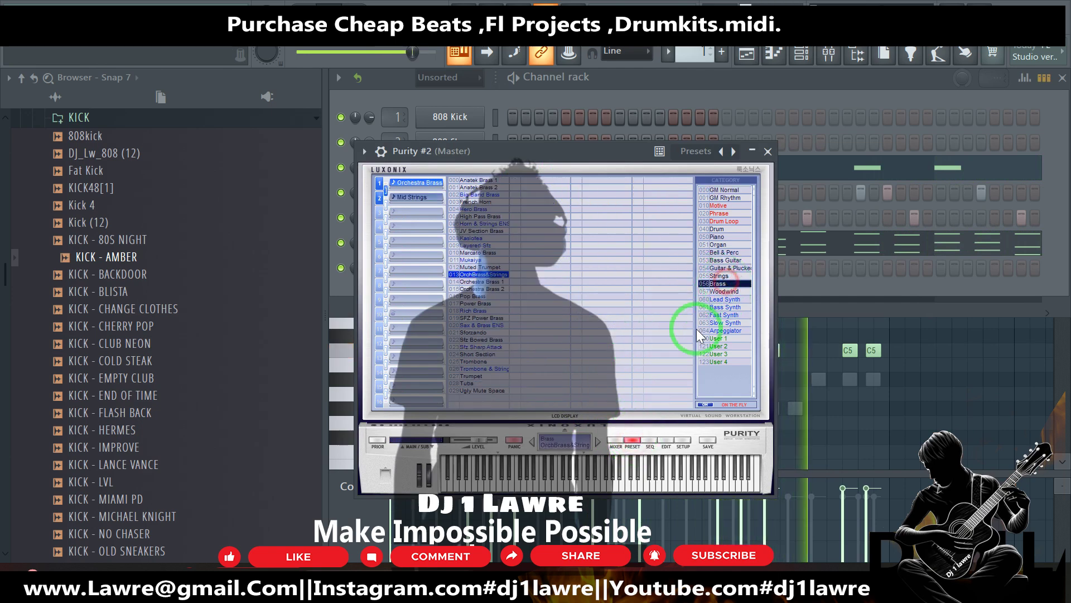
{"action": "left_click", "coordinate": [596, 477]}
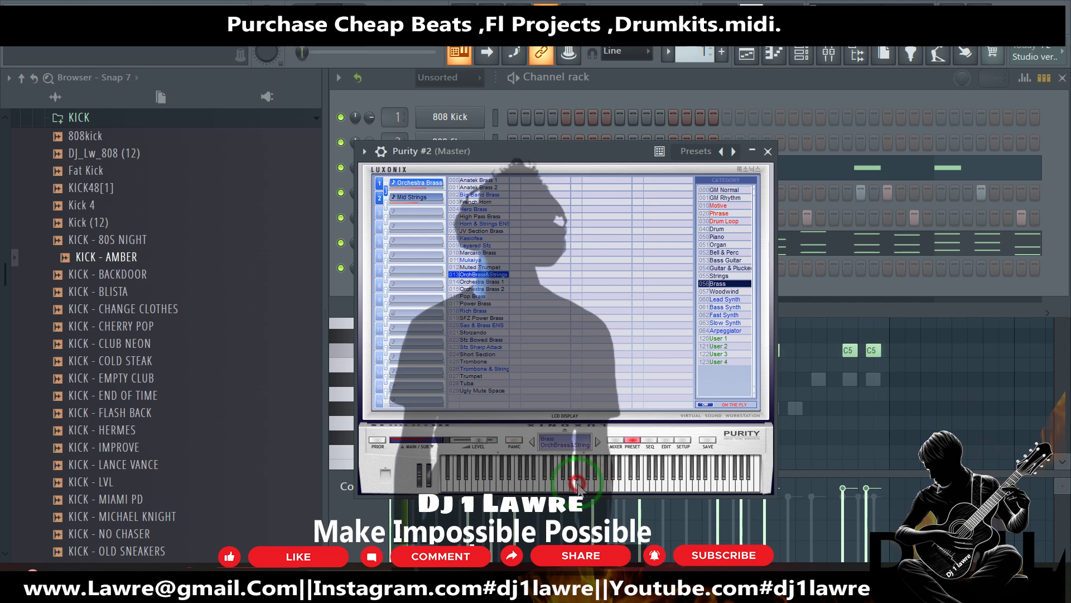
Step: In the Purity #2 piano roll, draw a 6-step C5 note at bar 1 followed by a 6-step G#4 note
{"action": "left_click", "coordinate": [667, 88]}
{"action": "right_click", "coordinate": [462, 264]}
{"action": "left_click", "coordinate": [493, 266]}
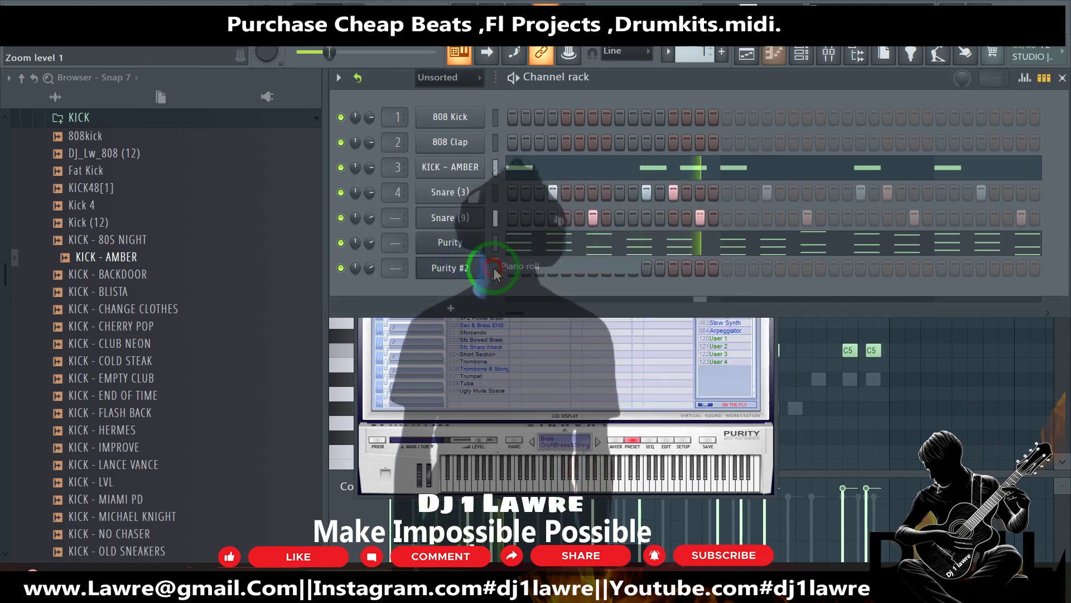
{"action": "left_click_drag", "start_coordinate": [457, 365], "coordinate": [434, 379]}
{"action": "left_click_drag", "start_coordinate": [392, 350], "coordinate": [437, 352]}
{"action": "left_click", "coordinate": [446, 410]}
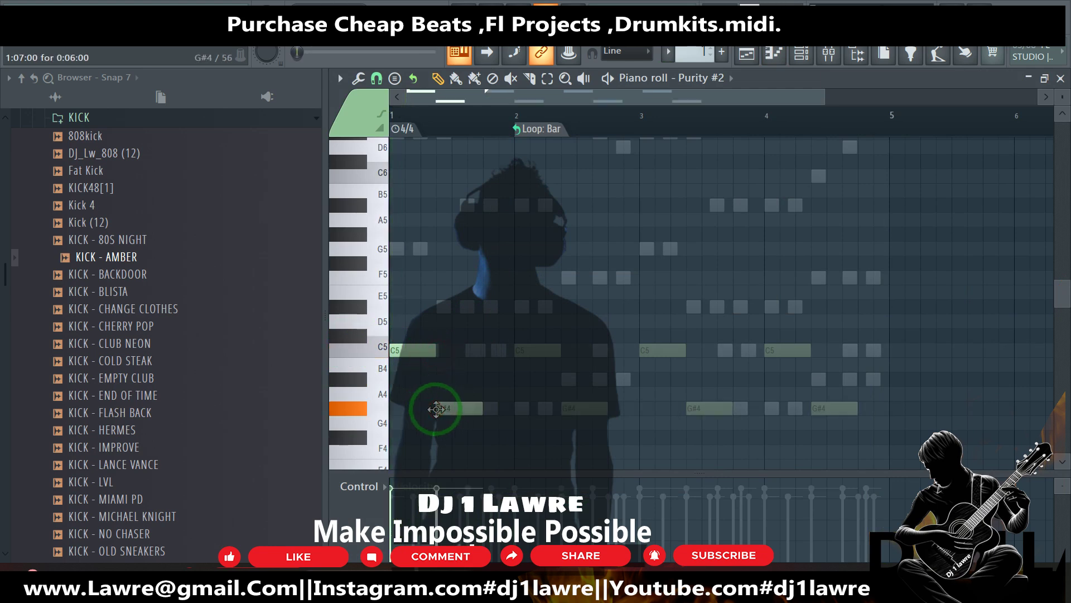
Step: Lengthen the G#4 note to the start of bar 2 and turn off looping in the Purity #2 piano roll
{"action": "key", "text": "space"}
{"action": "left_click_drag", "start_coordinate": [481, 408], "coordinate": [509, 407]}
{"action": "right_click", "coordinate": [541, 383]}
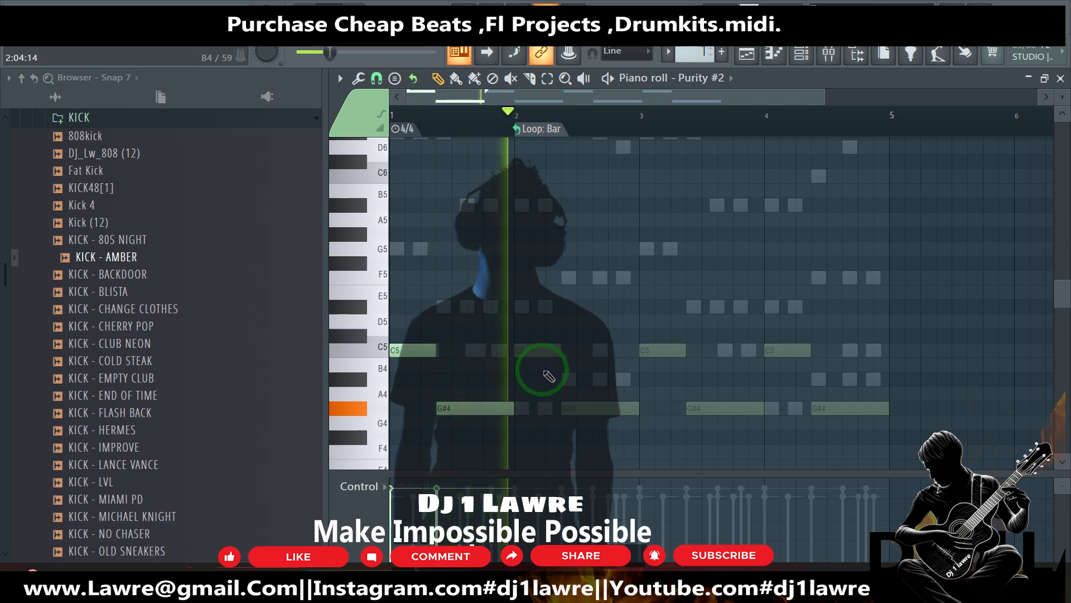
{"action": "left_click", "coordinate": [537, 128]}
{"action": "left_click", "coordinate": [544, 146]}
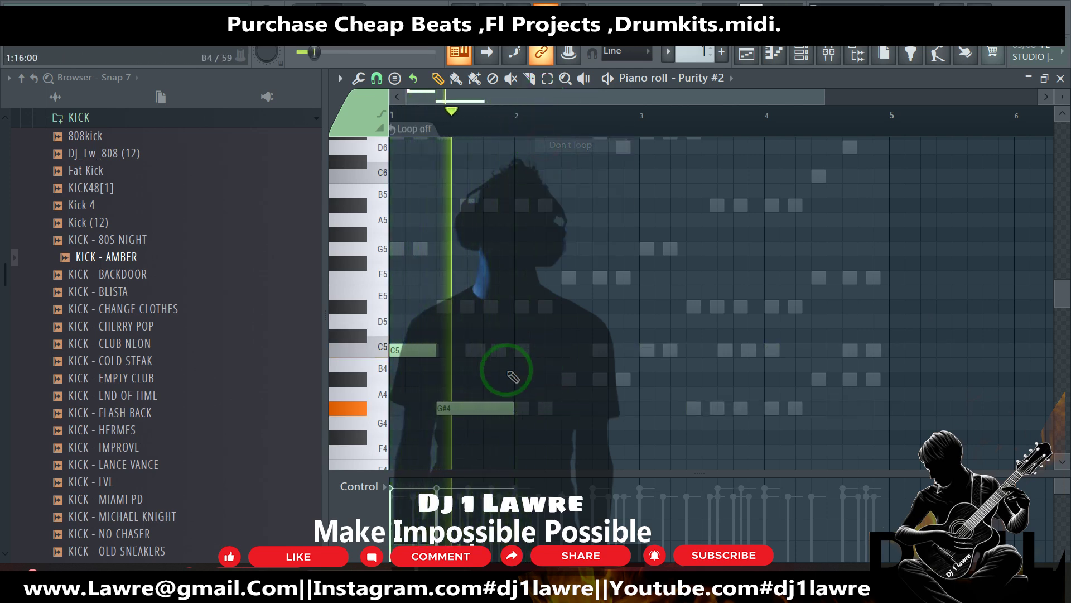
Step: Extend the G#4 note into the middle of bar 2 and add an A#4 note from there to bar 3
{"action": "left_click_drag", "start_coordinate": [509, 407], "coordinate": [560, 408]}
{"action": "left_click", "coordinate": [563, 381]}
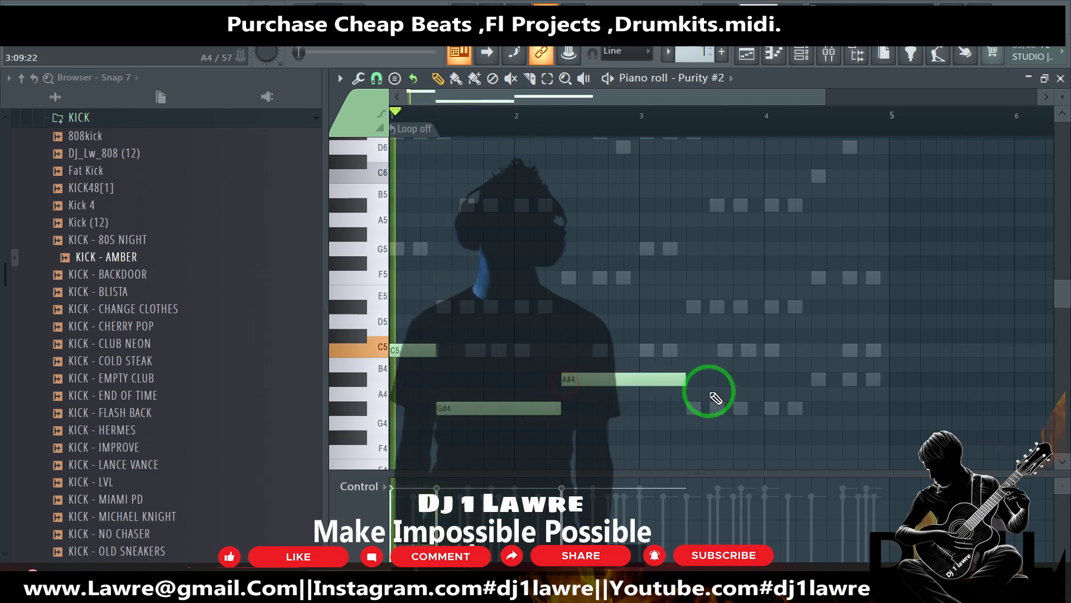
{"action": "left_click_drag", "start_coordinate": [687, 378], "coordinate": [637, 371]}
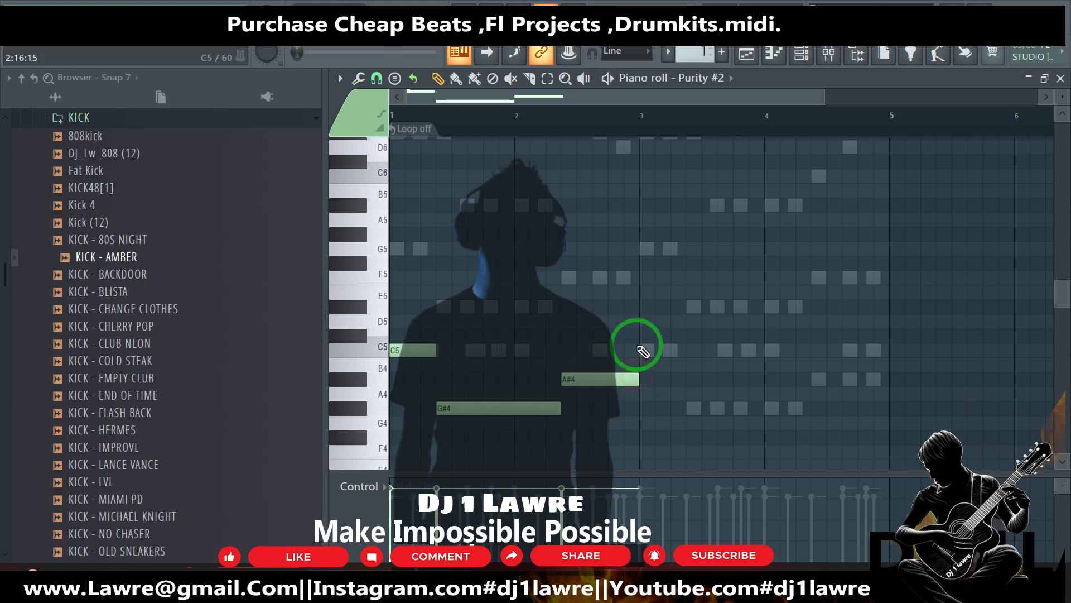
Step: Repeat the three-note phrase across bars 3 and 4 and transpose all the notes down two octaves
{"action": "key", "text": "ctrl+a"}
{"action": "left_click_drag", "start_coordinate": [407, 351], "coordinate": [669, 370]}
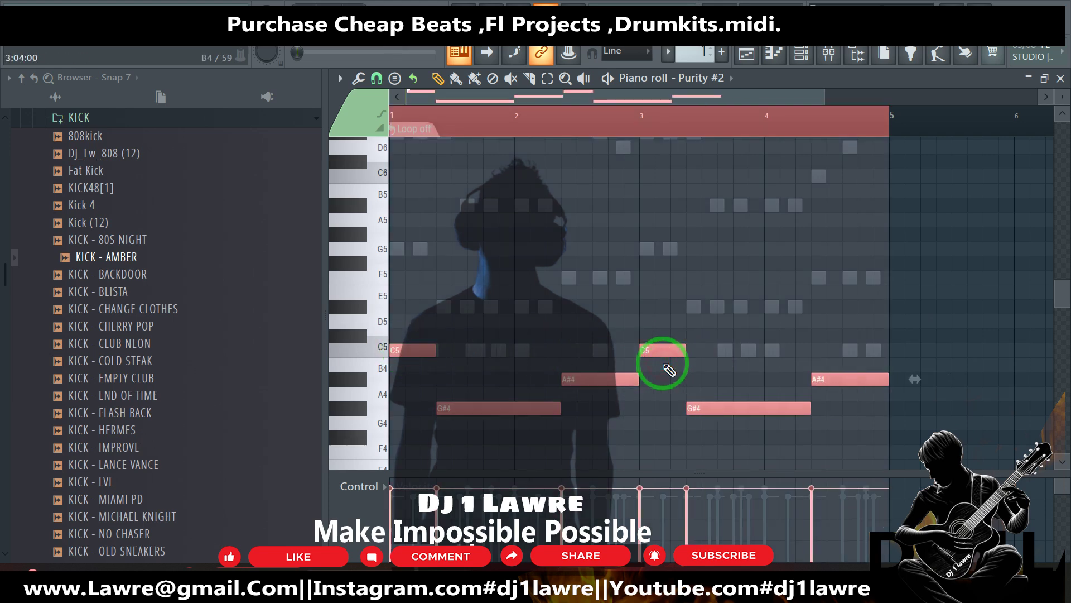
{"action": "key", "text": "ctrl+Down"}
{"action": "key", "text": "space"}
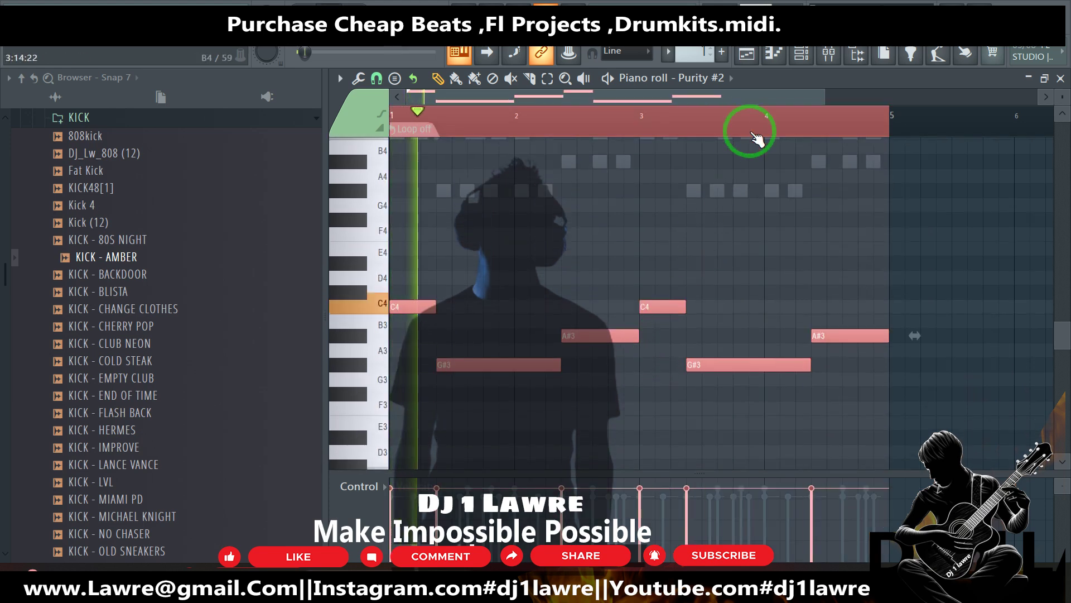
{"action": "key", "text": "ctrl+Down"}
{"action": "key", "text": "space"}
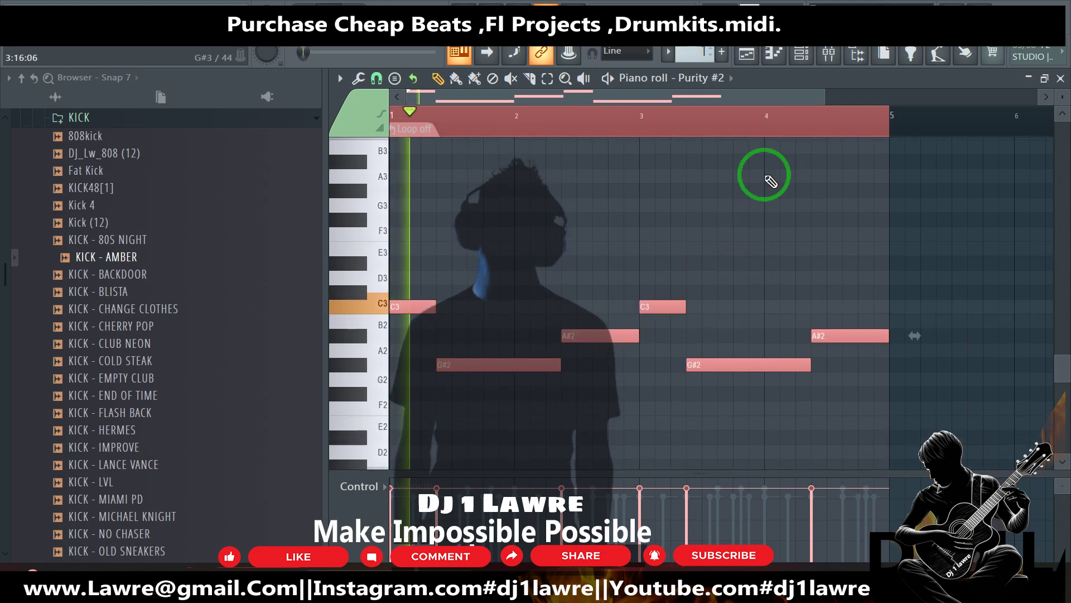
Step: Set the Purity #2 channel volume to 64% and deselect the notes in its piano roll
{"action": "left_click", "coordinate": [801, 53]}
{"action": "left_click", "coordinate": [370, 268]}
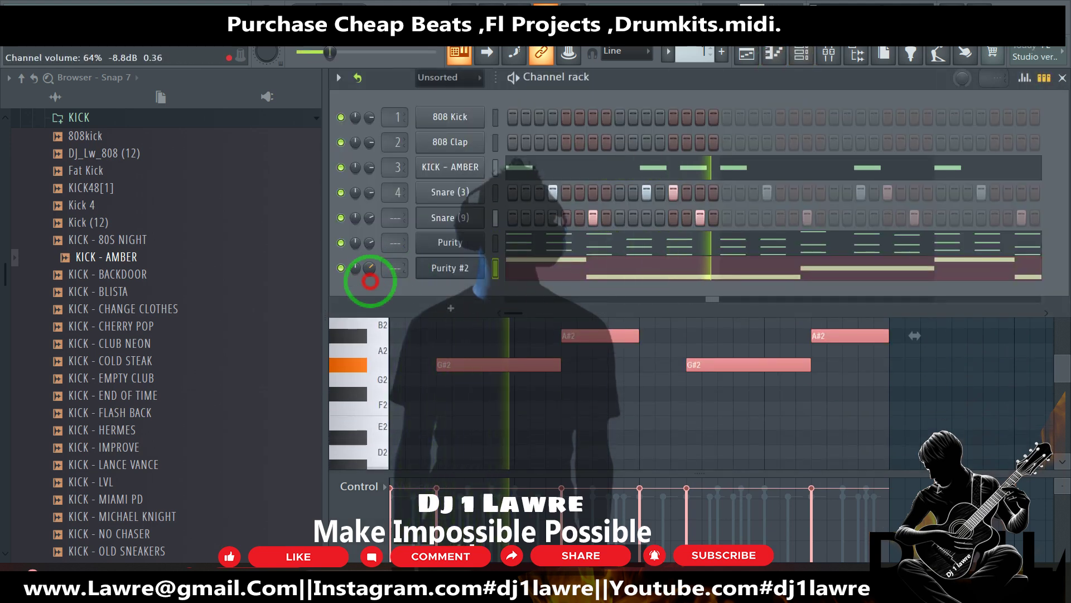
{"action": "left_click", "coordinate": [591, 426]}
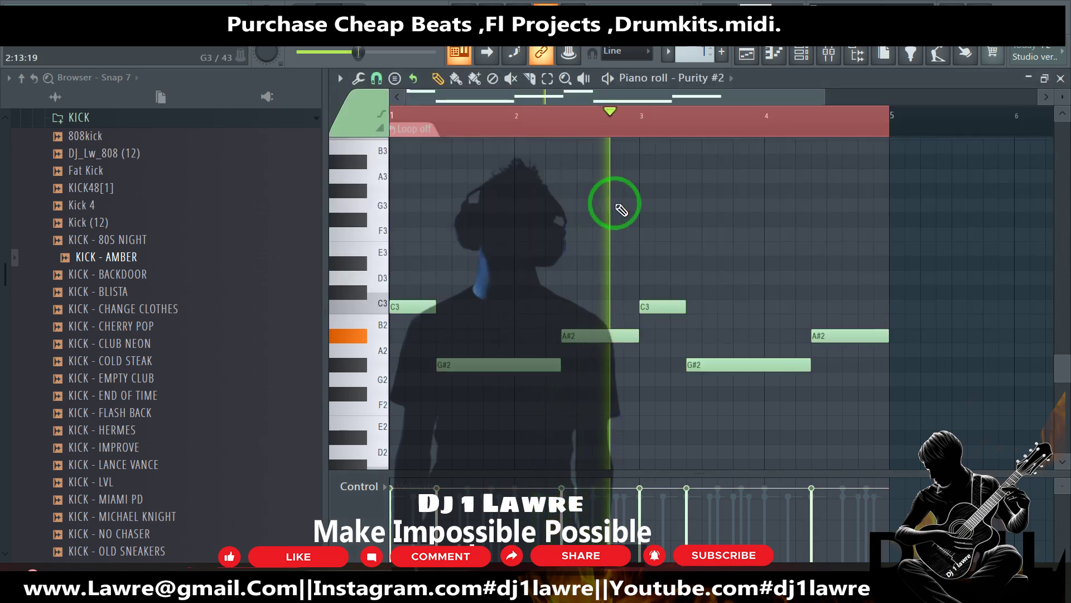
Step: Delete the unused 808 Clap and 808 Kick channels from the channel rack
{"action": "left_click", "coordinate": [800, 54]}
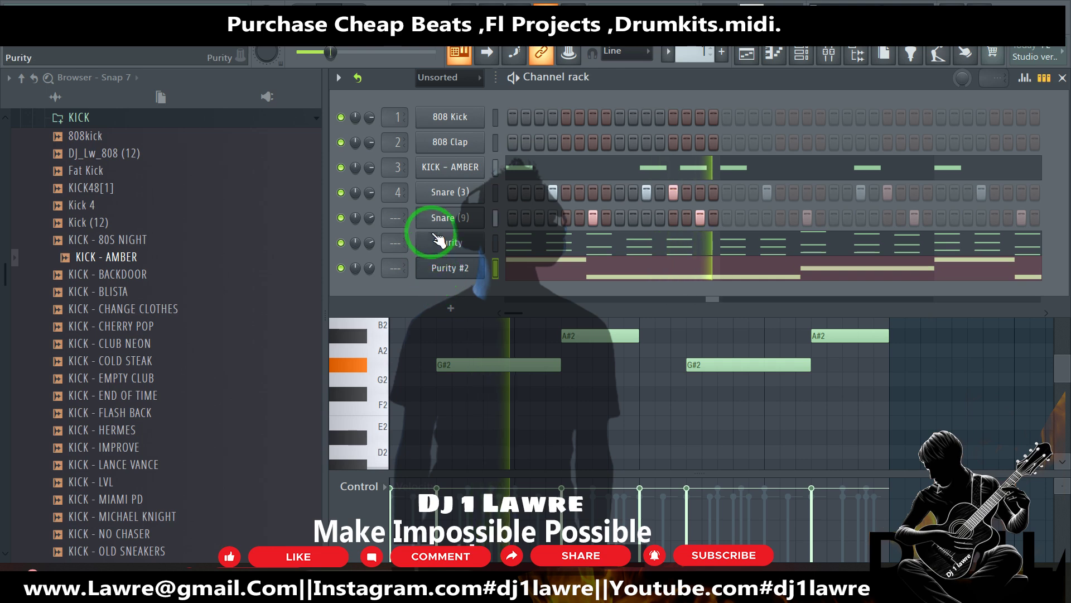
{"action": "right_click", "coordinate": [477, 141]}
{"action": "left_click", "coordinate": [527, 299]}
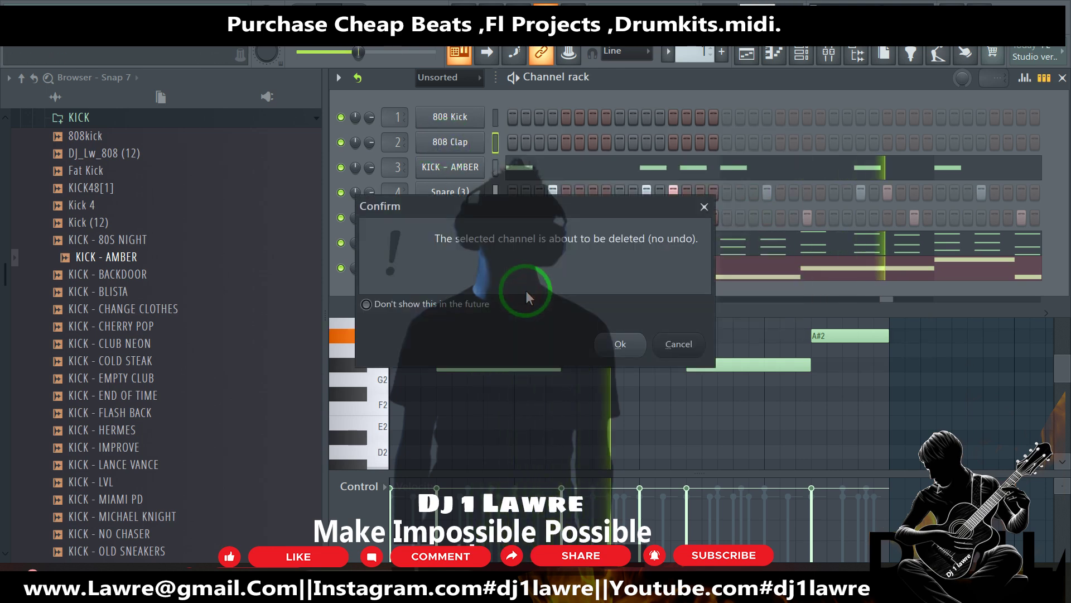
{"action": "key", "text": "Return"}
{"action": "right_click", "coordinate": [461, 116]}
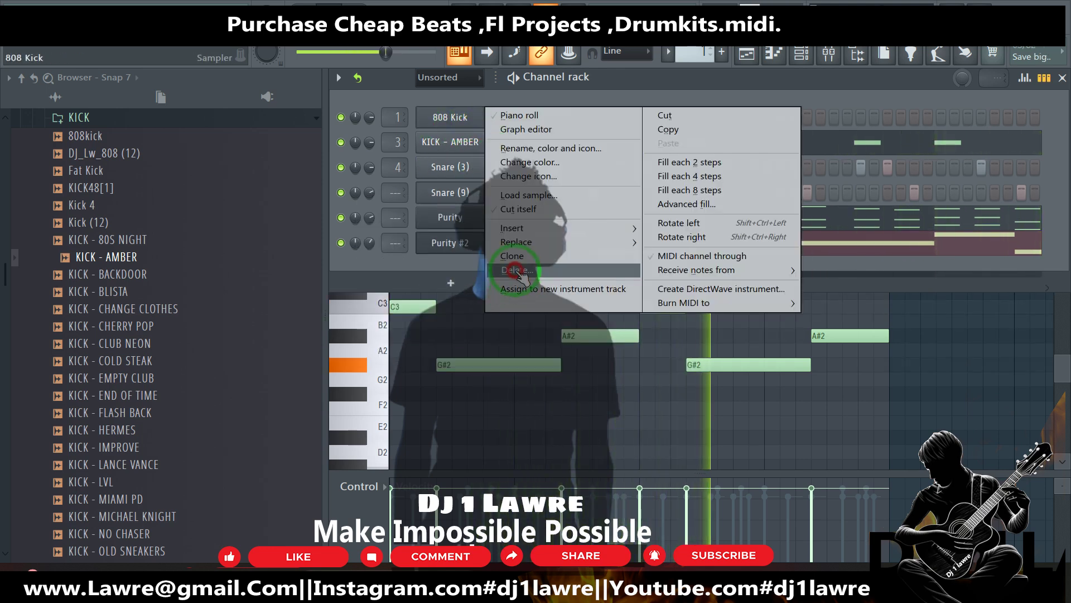
{"action": "left_click", "coordinate": [514, 269]}
{"action": "key", "text": "Return"}
Step: Set the Xylophone's reverb in the original Purity to 36.6 % and adjust that channel's volume
{"action": "left_click", "coordinate": [443, 196]}
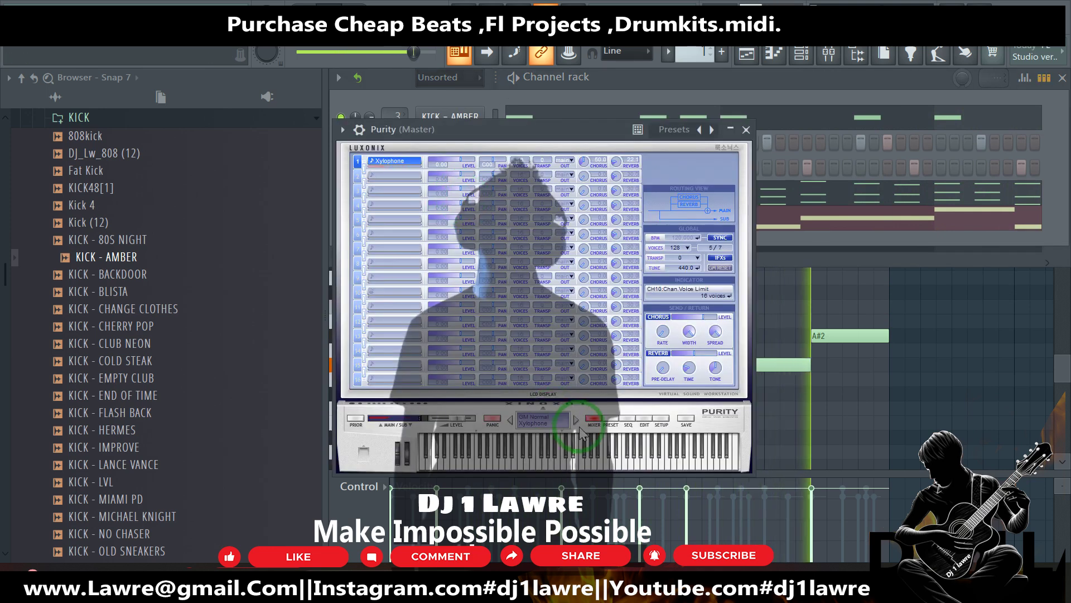
{"action": "left_click", "coordinate": [611, 418]}
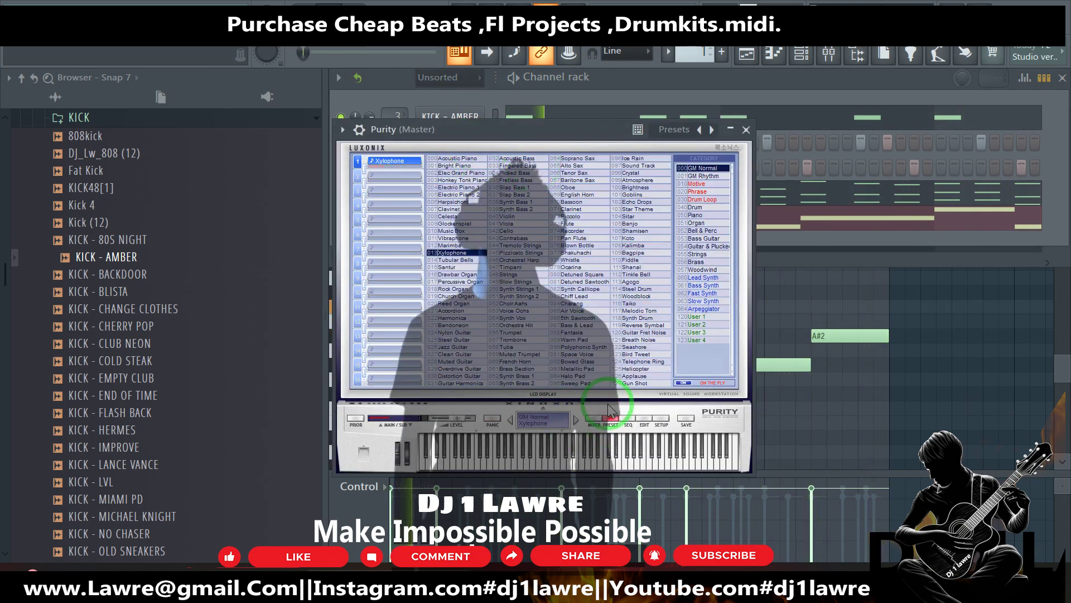
{"action": "left_click", "coordinate": [595, 421]}
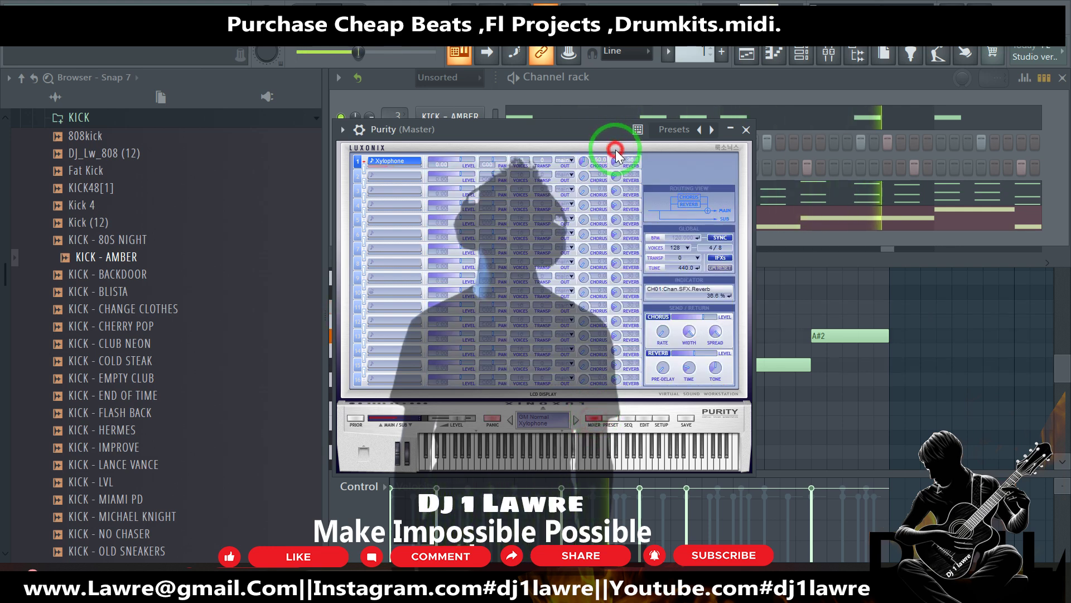
{"action": "left_click", "coordinate": [746, 129]}
{"action": "left_click", "coordinate": [374, 193]}
Step: Collapse the KICK sample folder in the browser
{"action": "scroll", "coordinate": [181, 271], "scroll_direction": "up", "scroll_amount": 2}
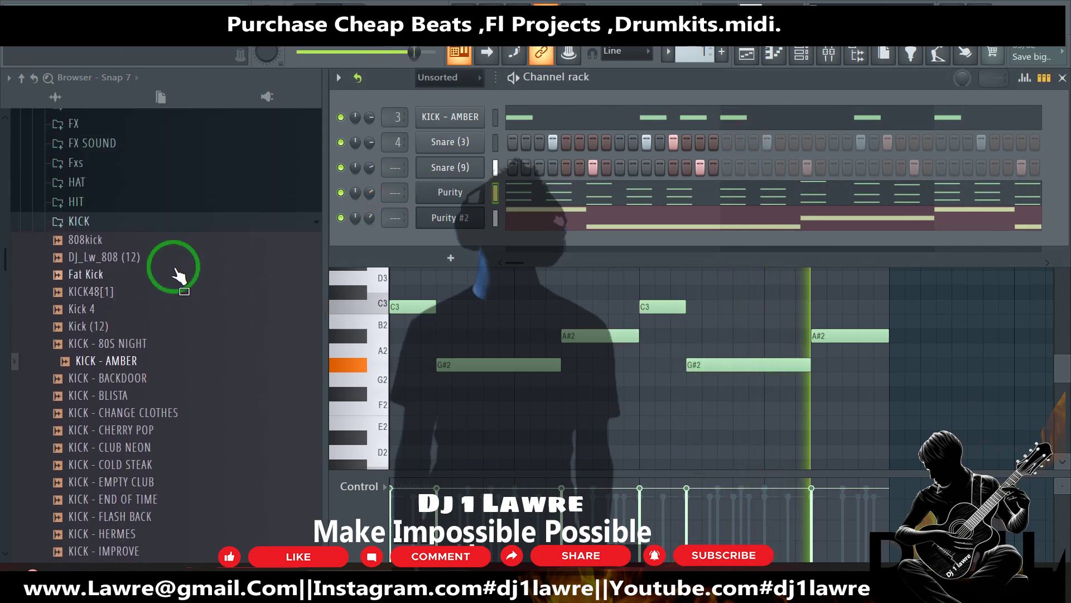
{"action": "left_click", "coordinate": [79, 220]}
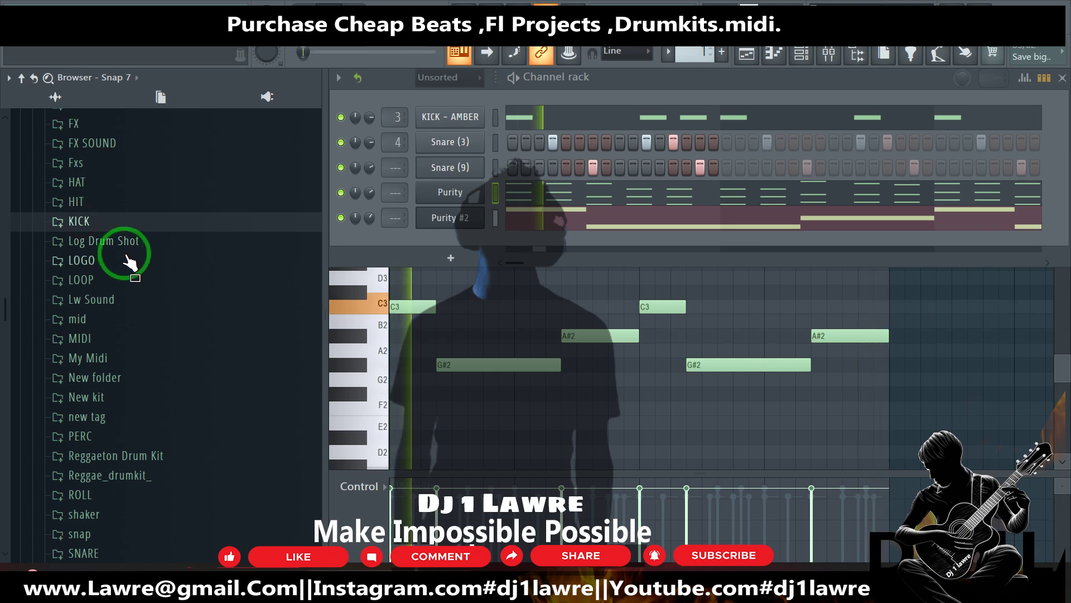
Step: Insert a Harmor channel above Purity #2 and load its Analog bass 2 preset
{"action": "right_click", "coordinate": [480, 215]}
{"action": "left_click", "coordinate": [553, 315]}
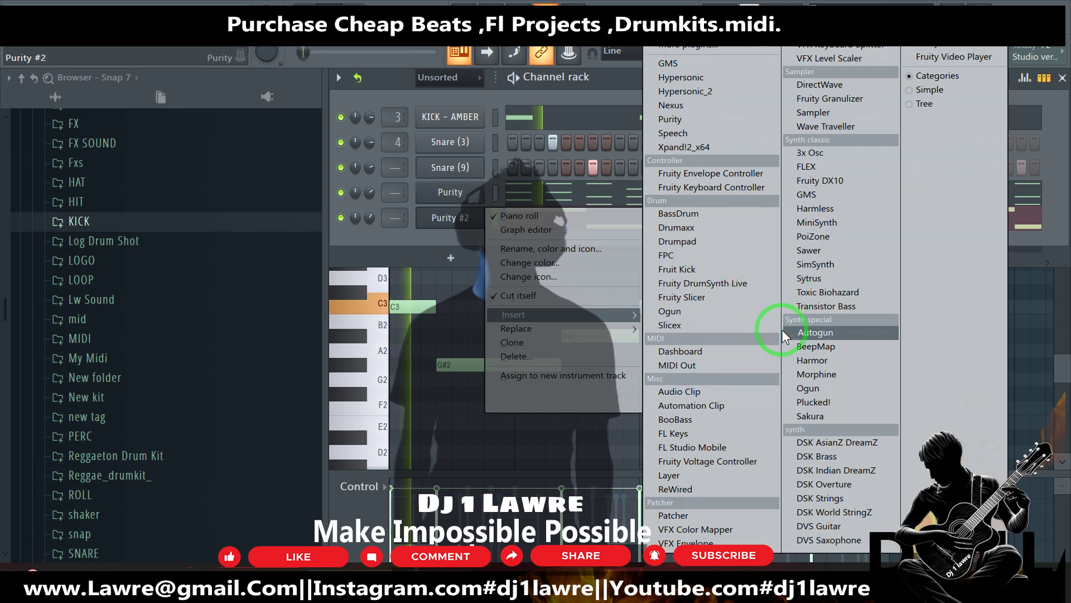
{"action": "left_click", "coordinate": [812, 360]}
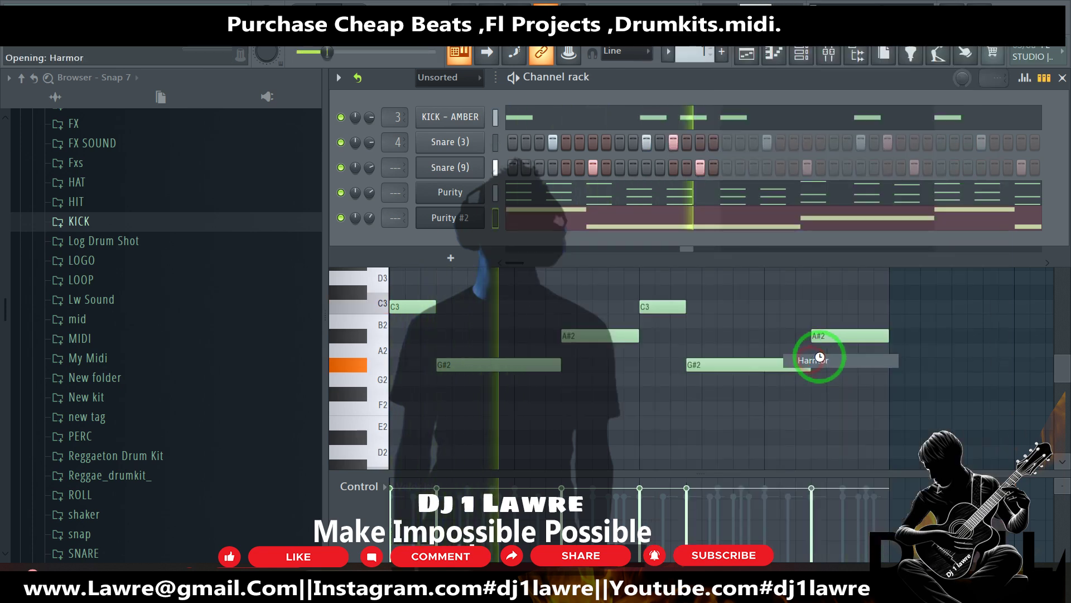
{"action": "left_click_drag", "start_coordinate": [928, 177], "coordinate": [765, 258]}
{"action": "left_click", "coordinate": [857, 263]}
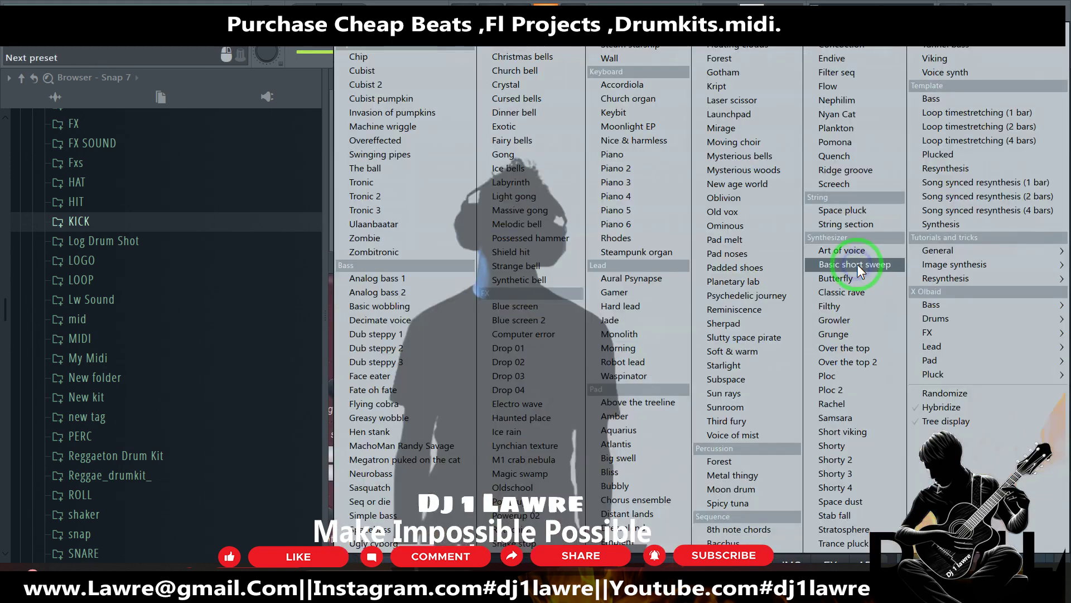
{"action": "left_click", "coordinate": [397, 292]}
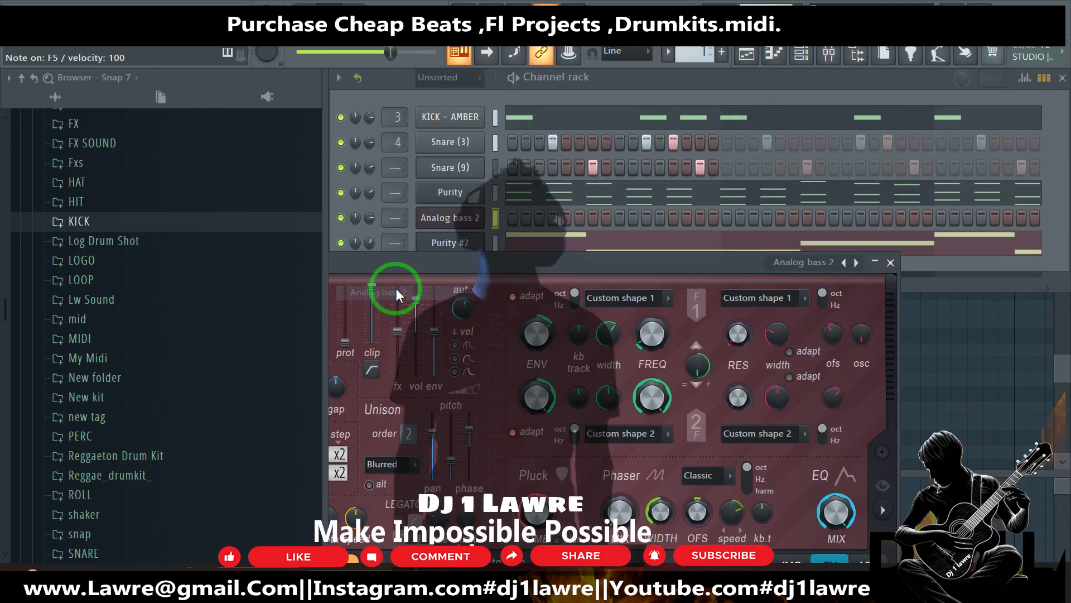
Step: Place two C5 notes at the start of bar 1 in the Analog bass 2 piano roll, matching the ghost notes
{"action": "left_click", "coordinate": [373, 224]}
{"action": "right_click", "coordinate": [483, 219]}
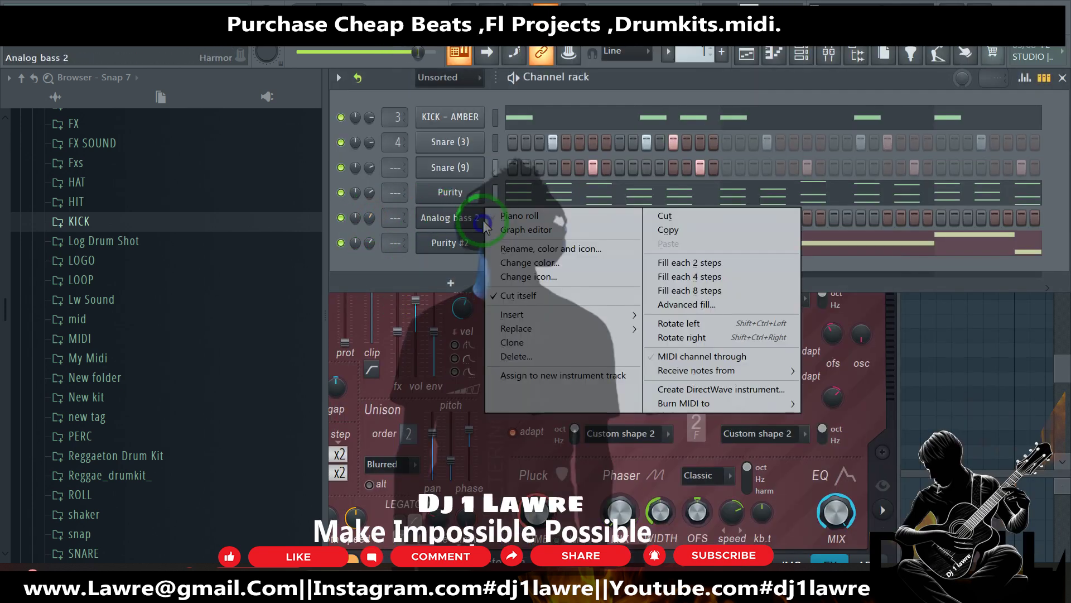
{"action": "left_click", "coordinate": [508, 216]}
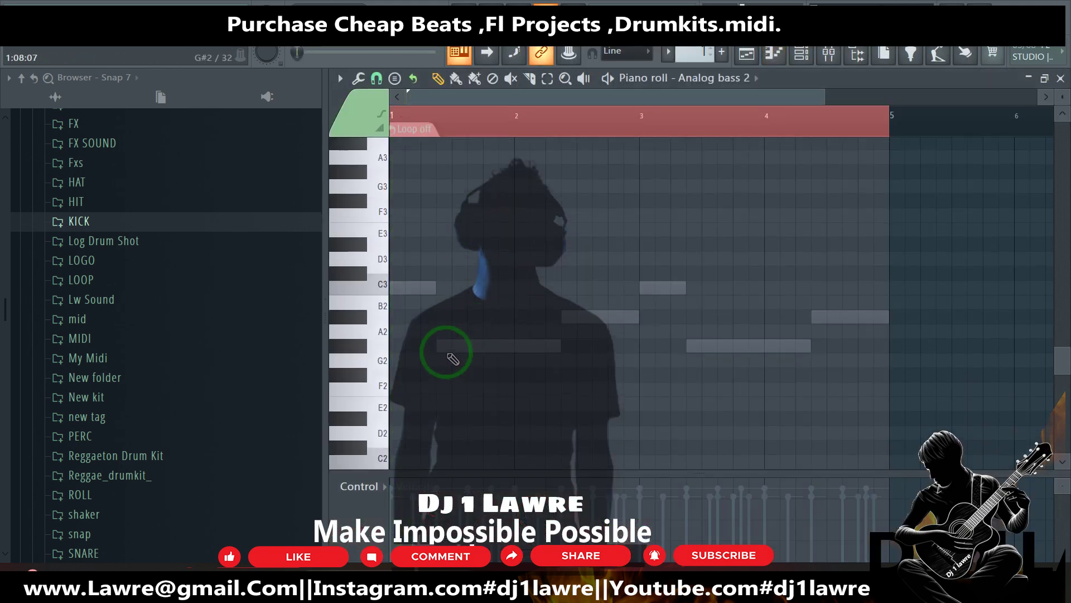
{"action": "left_click_drag", "start_coordinate": [464, 308], "coordinate": [369, 306]}
{"action": "scroll", "coordinate": [455, 311], "scroll_direction": "up", "scroll_amount": 3}
{"action": "left_click", "coordinate": [457, 311]}
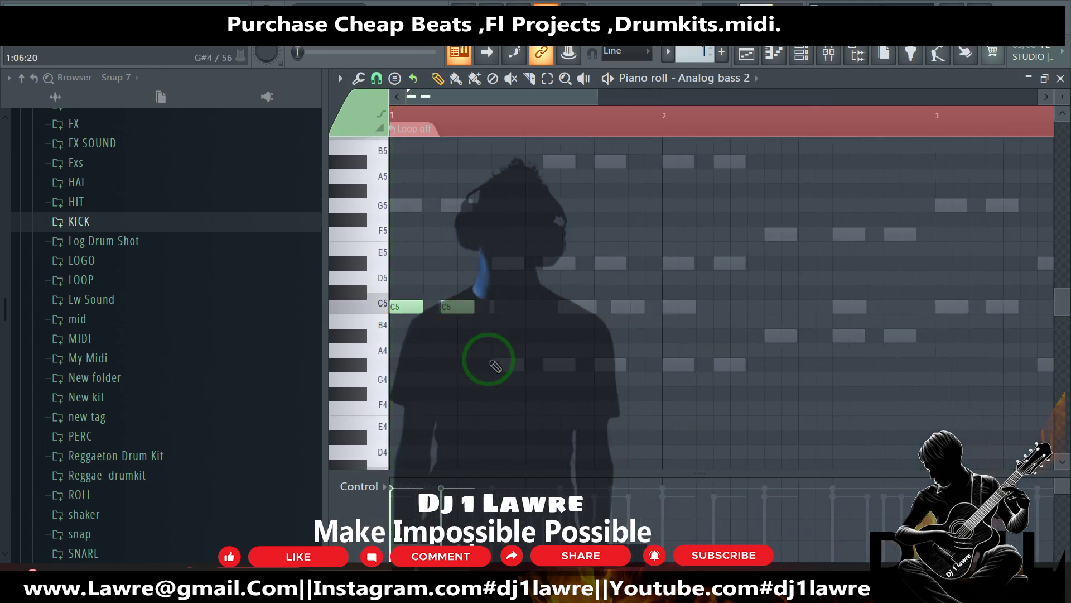
Step: Continue the bass line through bar 2 with five G#4 notes followed by three A#4 notes on the ghost notes
{"action": "left_click", "coordinate": [494, 363]}
{"action": "left_click", "coordinate": [544, 365]}
{"action": "left_click", "coordinate": [597, 366]}
{"action": "left_click", "coordinate": [667, 366]}
{"action": "left_click", "coordinate": [716, 365]}
{"action": "key", "text": "space"}
{"action": "left_click", "coordinate": [769, 336]}
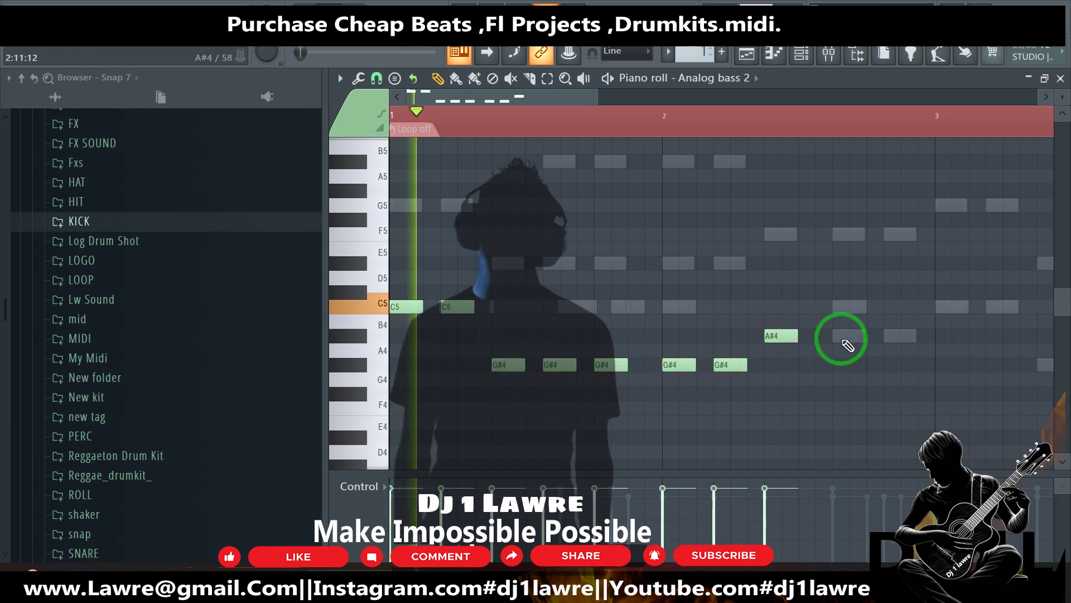
{"action": "left_click", "coordinate": [837, 336]}
{"action": "left_click", "coordinate": [889, 336]}
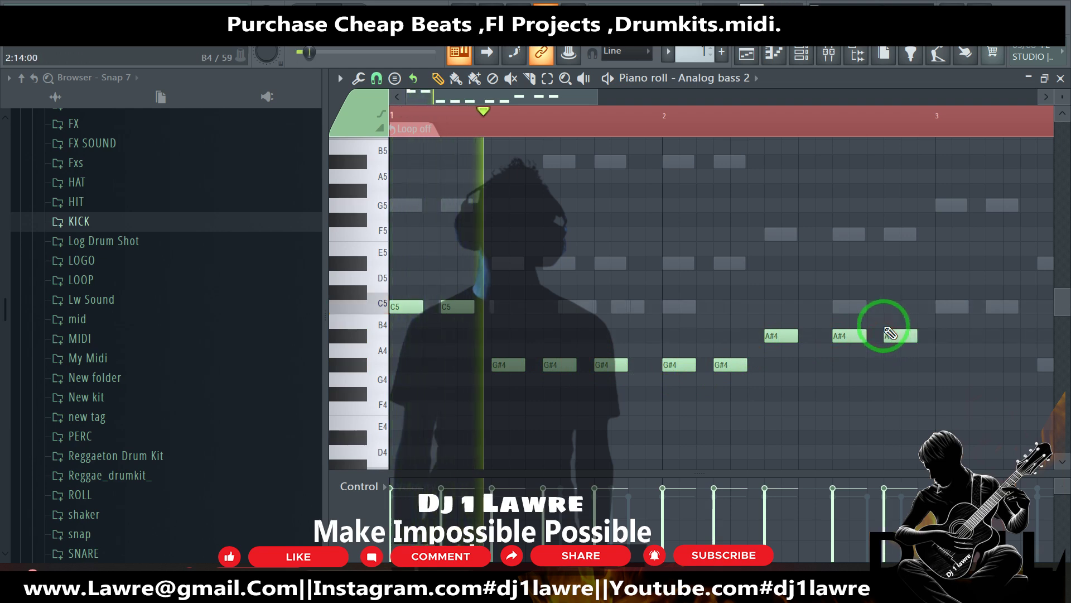
Step: Repeat the bass line in bars 3 and 4 with two C5, five G#4 and three A#4 notes
{"action": "scroll", "coordinate": [876, 327], "scroll_direction": "down", "scroll_amount": 1}
{"action": "left_click", "coordinate": [869, 307]}
{"action": "left_click", "coordinate": [842, 307]}
{"action": "left_click", "coordinate": [876, 365]}
{"action": "left_click", "coordinate": [918, 365]}
{"action": "left_click", "coordinate": [960, 364]}
{"action": "left_click", "coordinate": [1009, 364]}
{"action": "scroll", "coordinate": [955, 365], "scroll_direction": "down", "scroll_amount": 1}
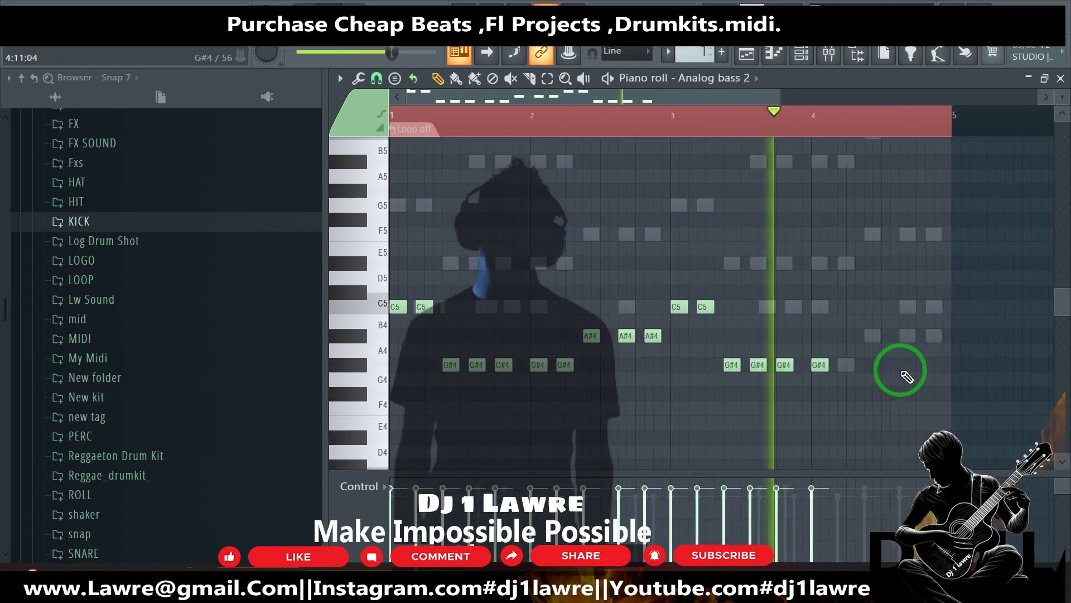
{"action": "left_click", "coordinate": [841, 363]}
{"action": "left_click", "coordinate": [866, 337]}
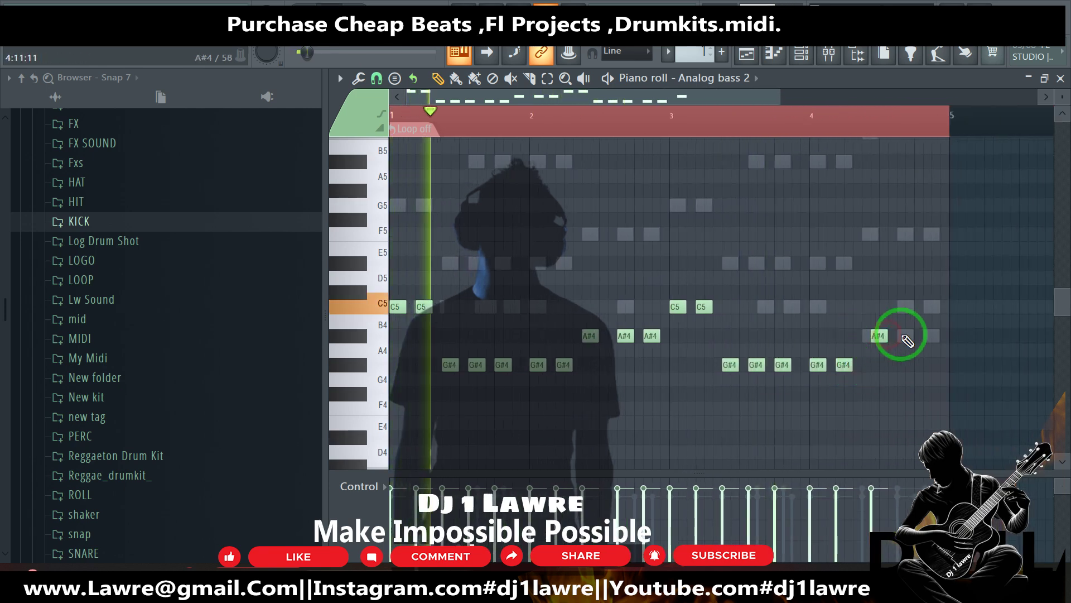
{"action": "left_click", "coordinate": [904, 336]}
{"action": "left_click", "coordinate": [928, 337]}
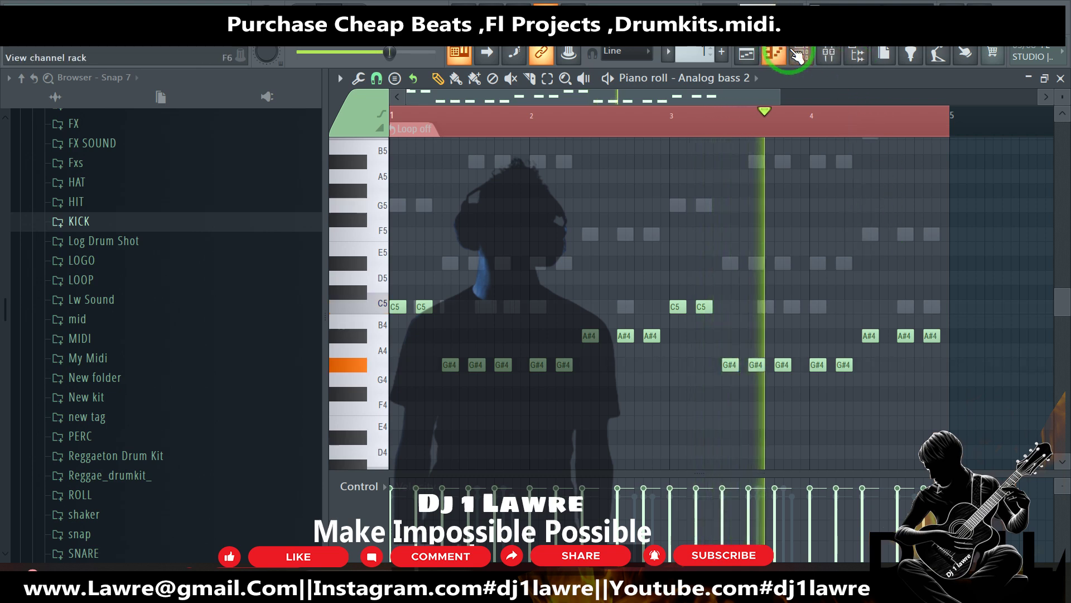
Step: Try all the bass notes one octave lower and move them back up
{"action": "key", "text": "ctrl+a"}
{"action": "key", "text": "ctrl+Down"}
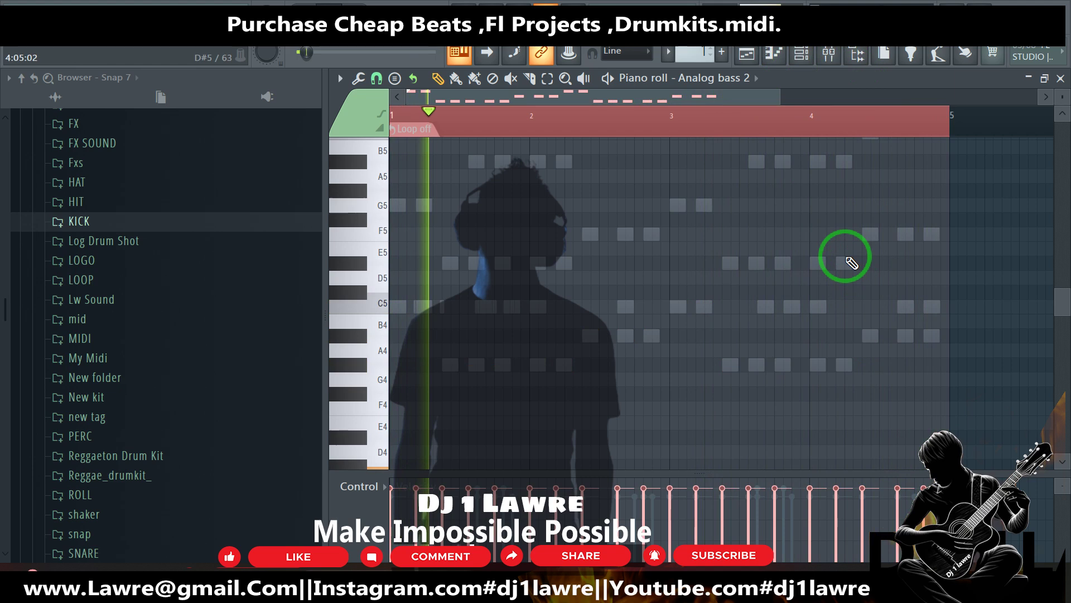
{"action": "key", "text": "ctrl+Up"}
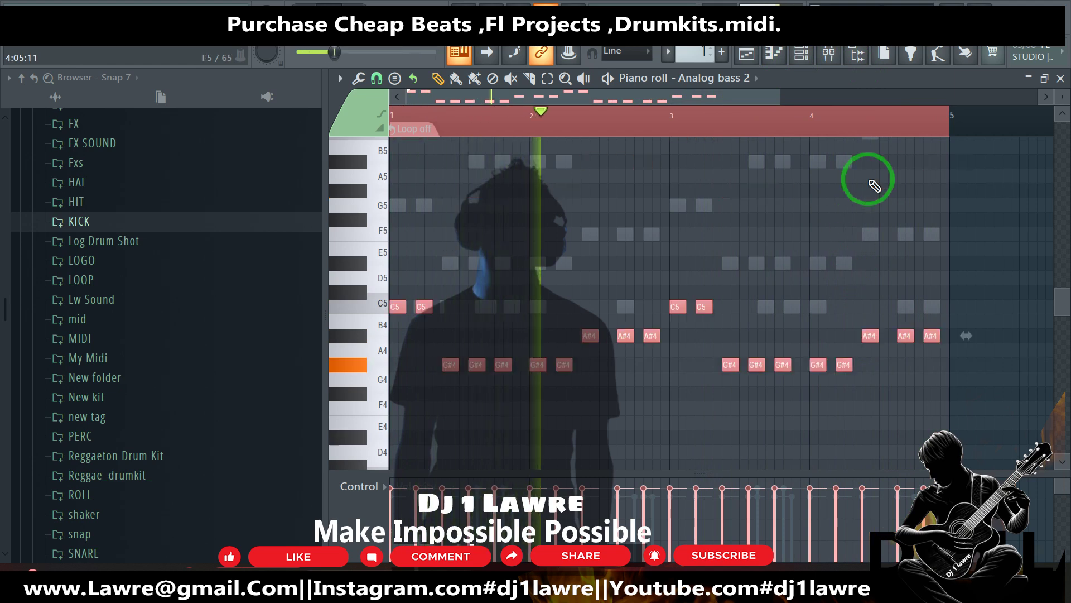
Step: Reopen the Harmor bass from the channel rack and load the Simple bass preset
{"action": "left_click", "coordinate": [801, 54]}
{"action": "left_click", "coordinate": [457, 257]}
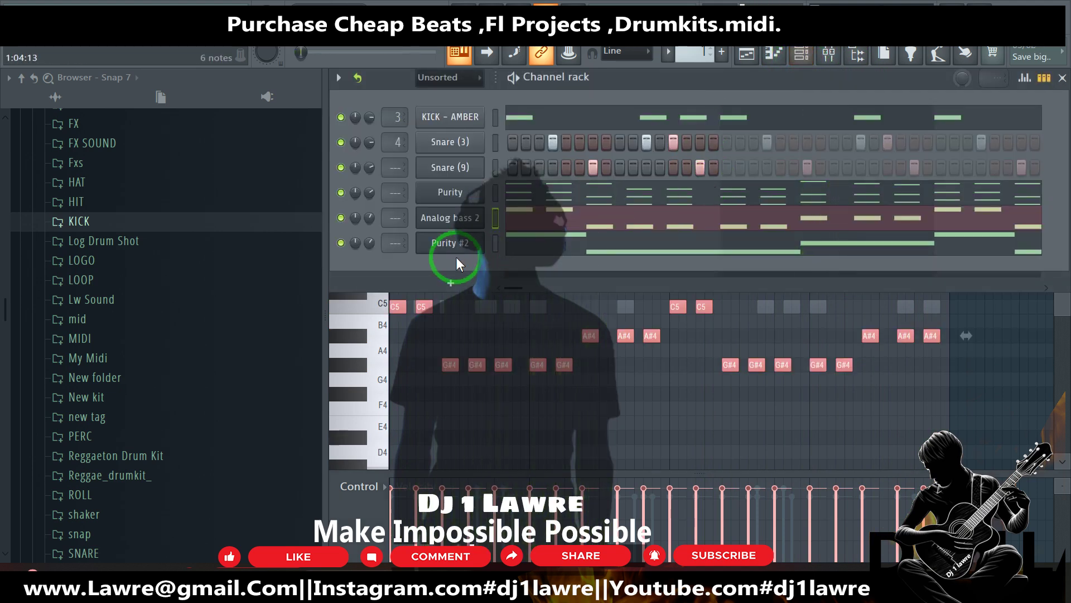
{"action": "left_click", "coordinate": [453, 222]}
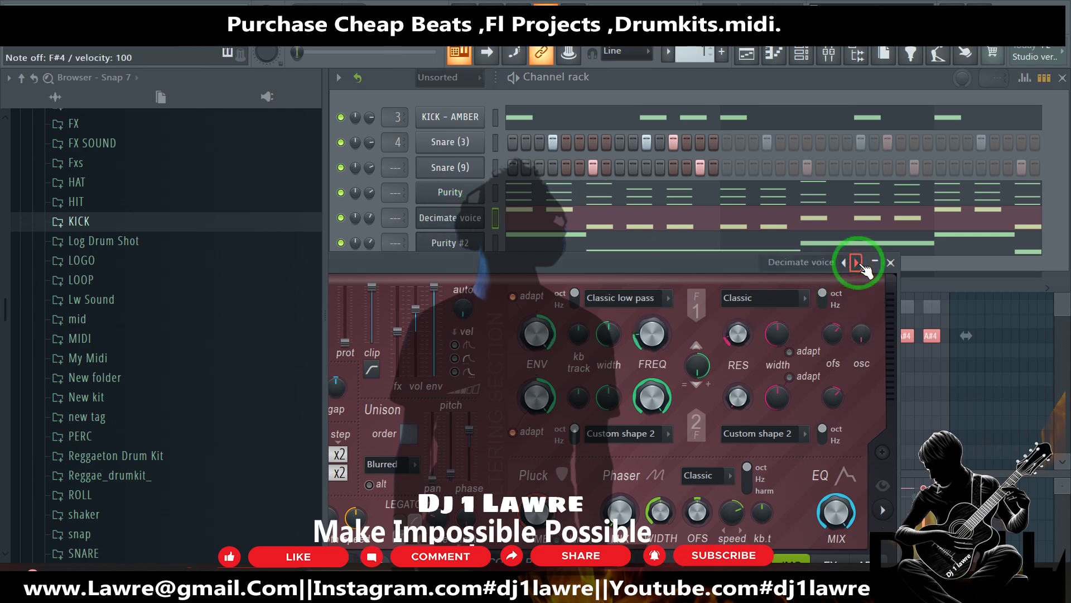
{"action": "right_click", "coordinate": [859, 262]}
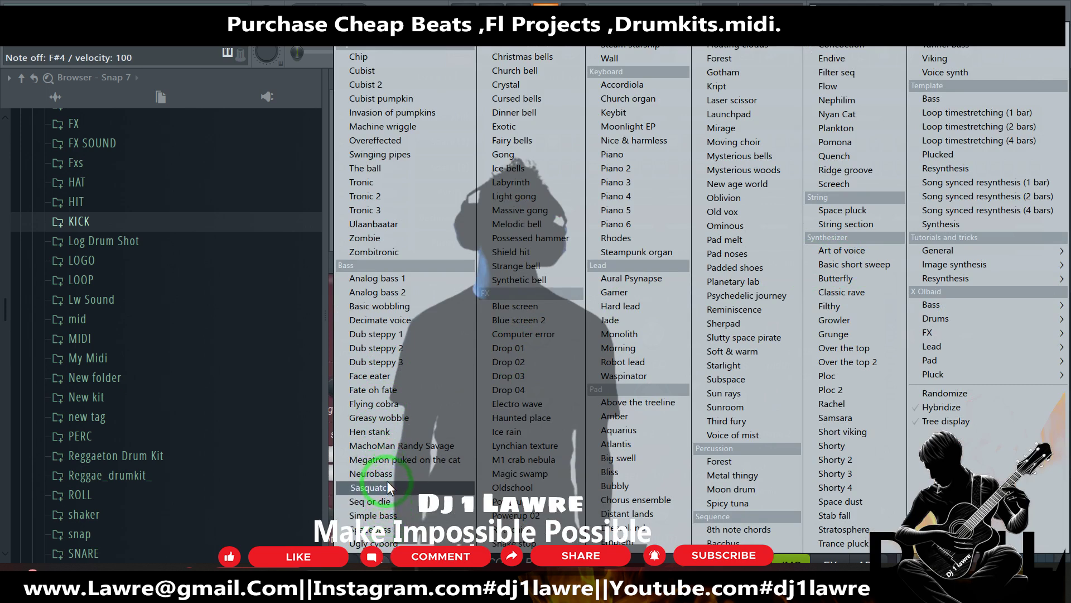
{"action": "left_click", "coordinate": [373, 516]}
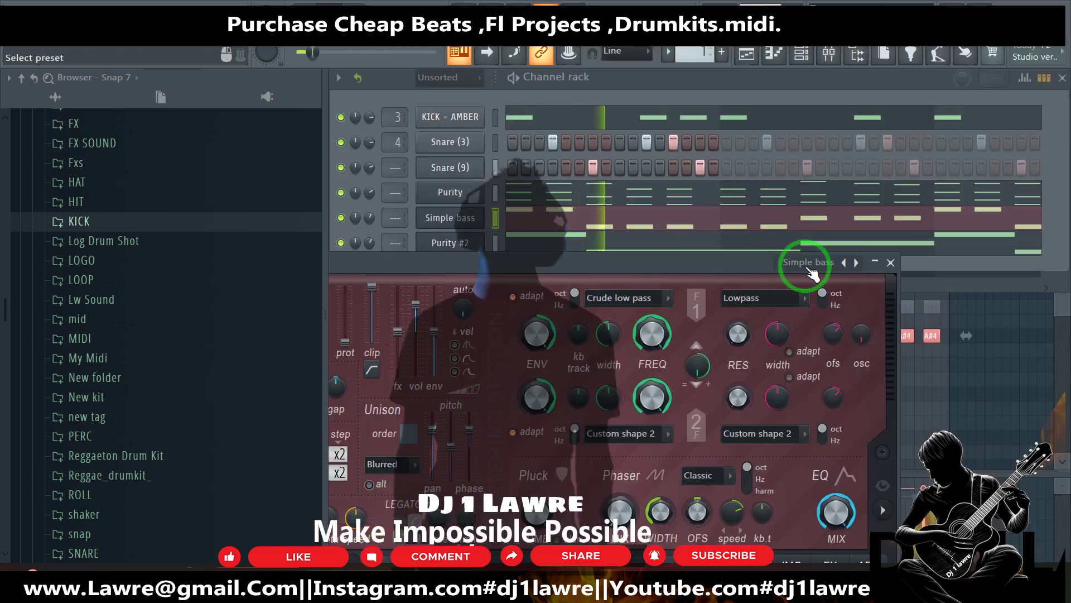
Step: Audition other Harmor bass presets, including Seq or die, Analog bass 1, Dub steppy 2 and Ugly cyborg, and return to Simple bass
{"action": "left_click", "coordinate": [844, 263]}
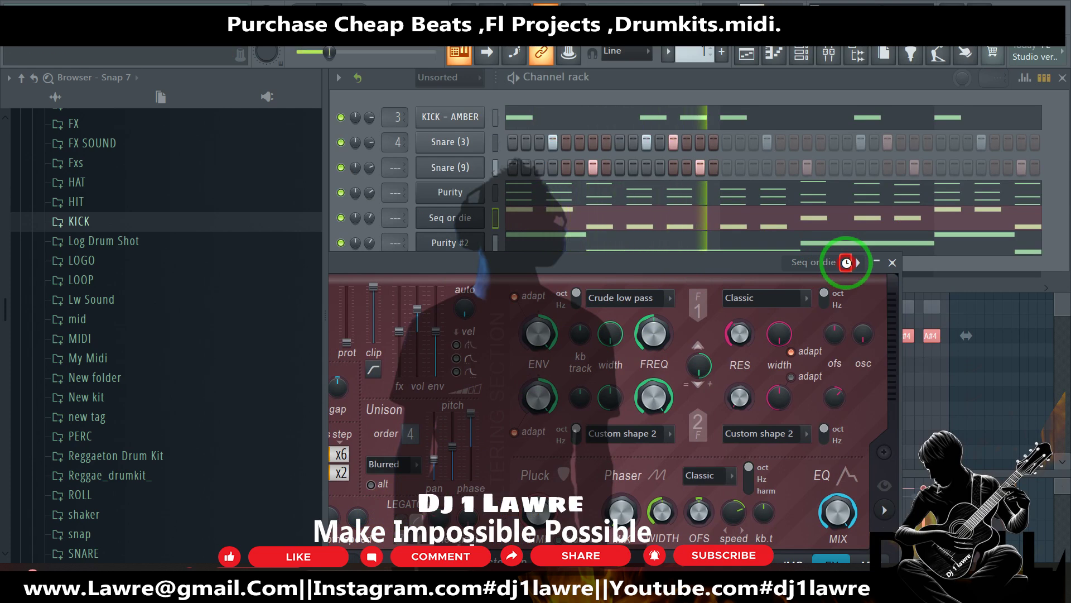
{"action": "left_click", "coordinate": [847, 262]}
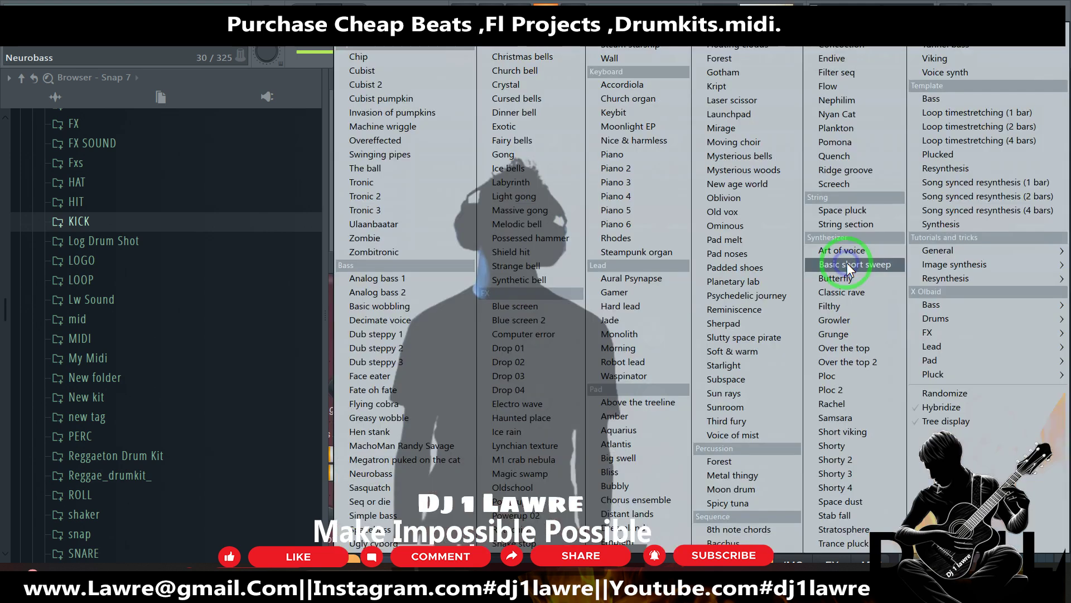
{"action": "left_click", "coordinate": [335, 281]}
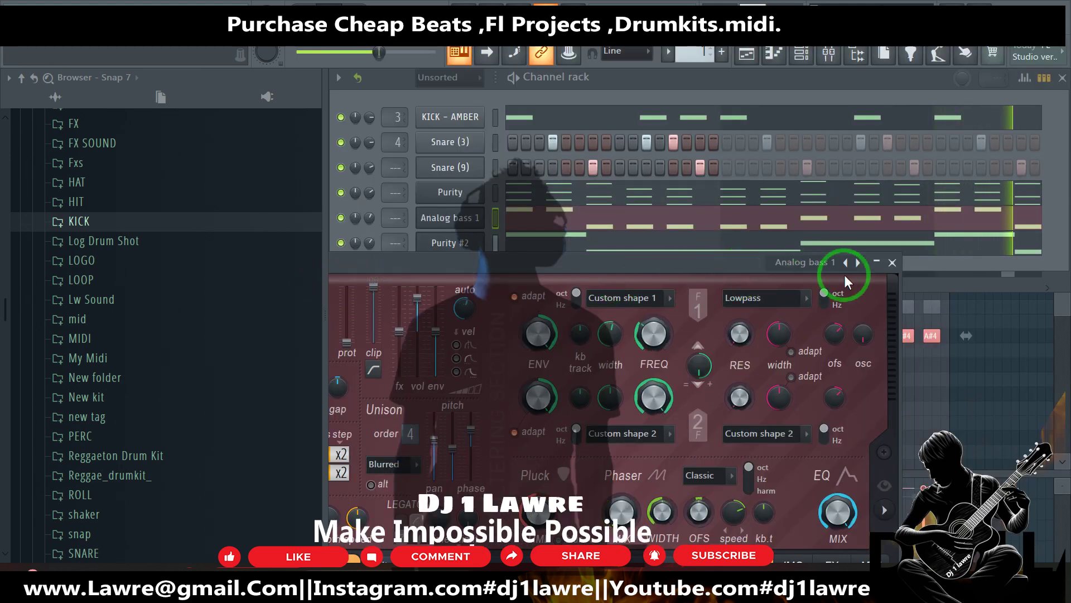
{"action": "left_click", "coordinate": [857, 263]}
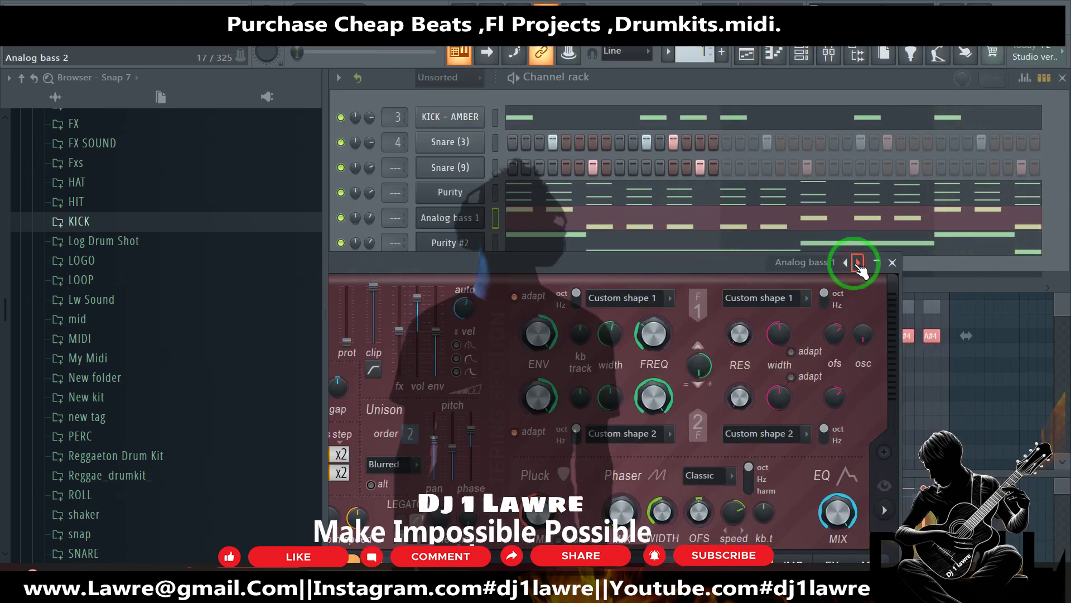
{"action": "left_click", "coordinate": [858, 263]}
{"action": "left_click", "coordinate": [858, 263]}
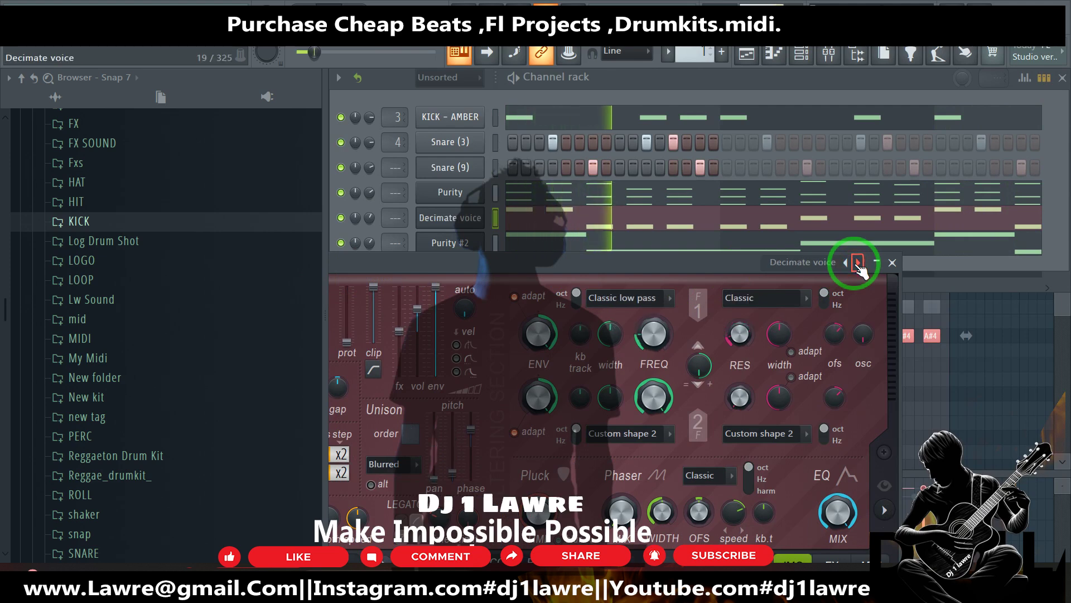
{"action": "left_click", "coordinate": [857, 263]}
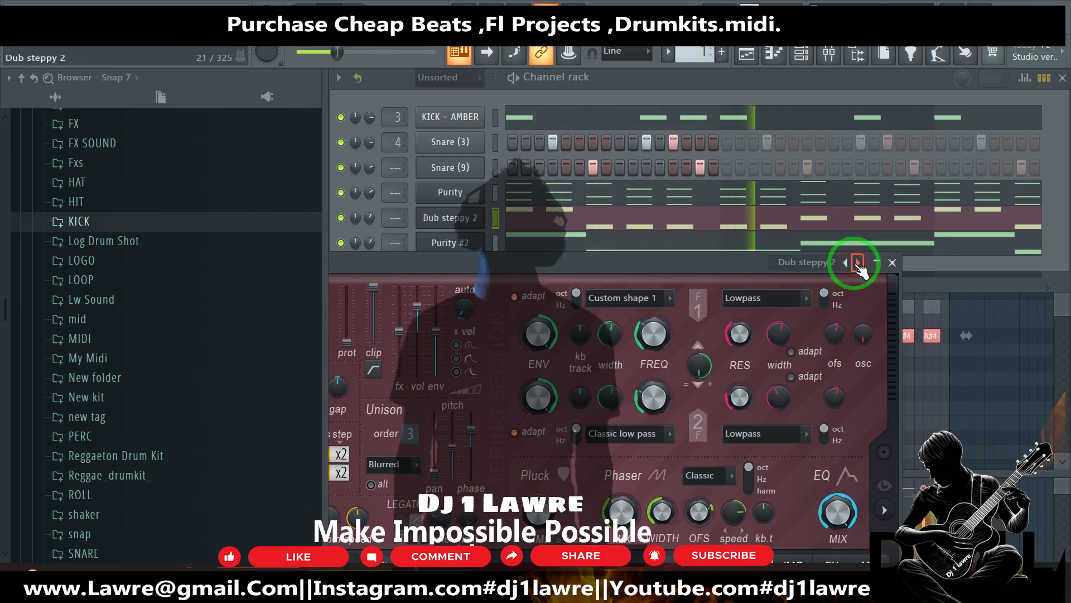
{"action": "right_click", "coordinate": [858, 264]}
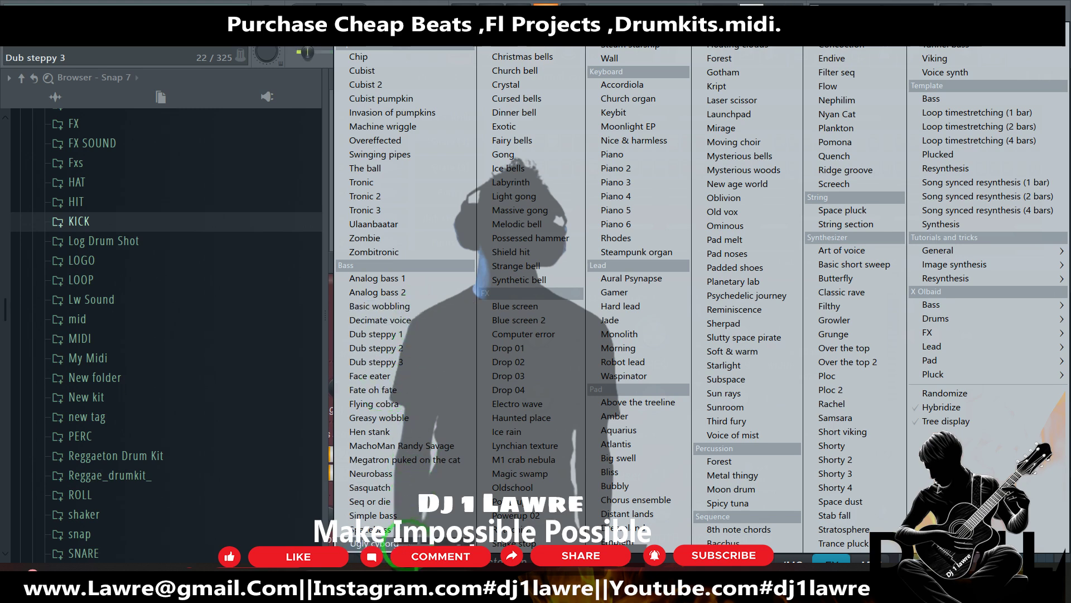
{"action": "left_click", "coordinate": [385, 543]}
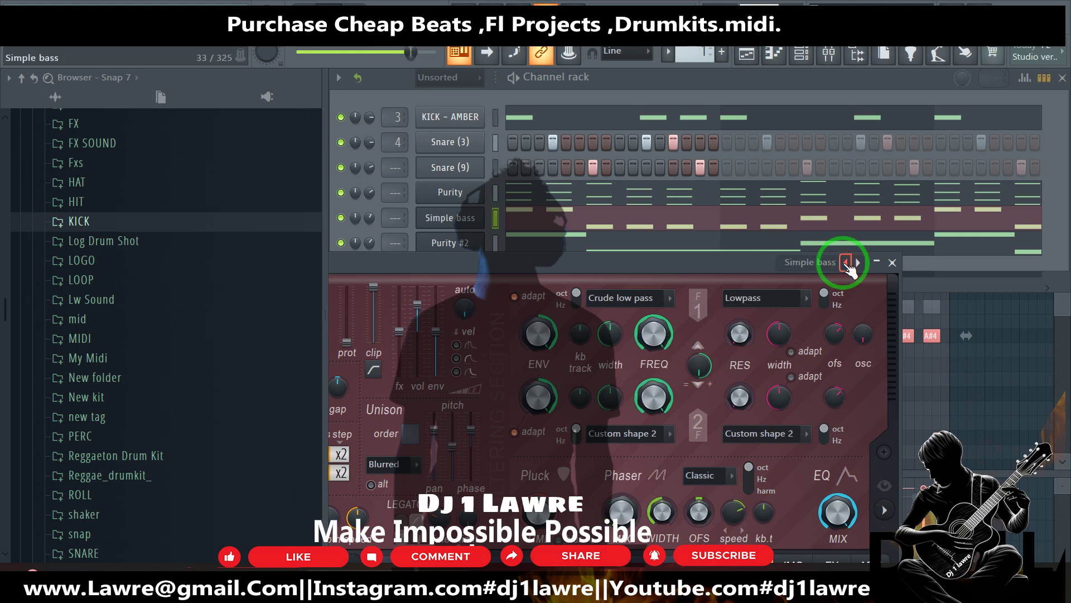
Step: Set the Purity #2 channel volume to 43% and move all the Simple bass notes down one octave
{"action": "left_click", "coordinate": [369, 240]}
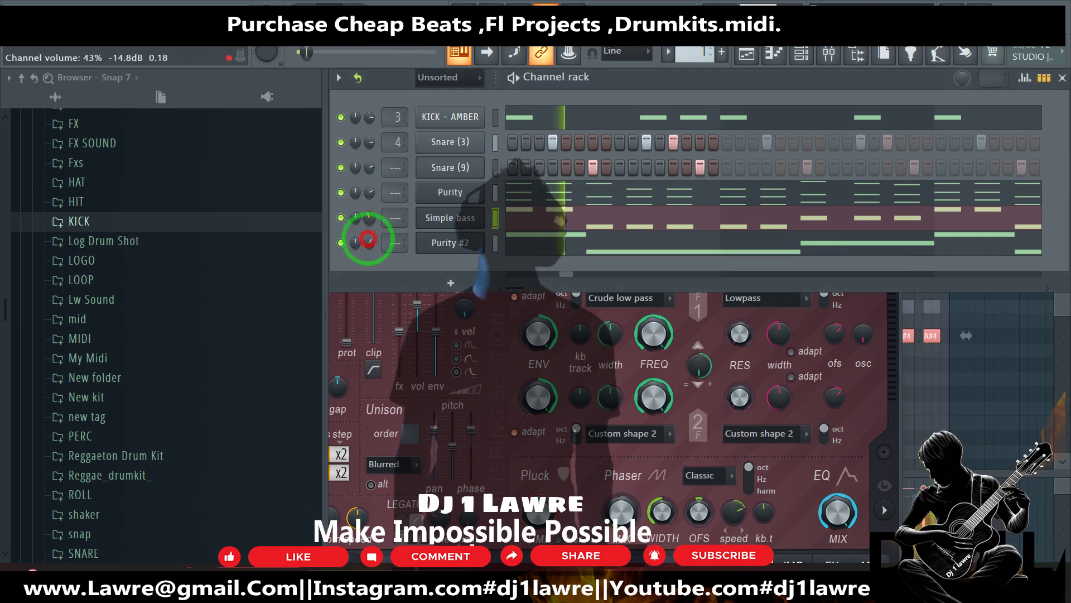
{"action": "left_click", "coordinate": [621, 220]}
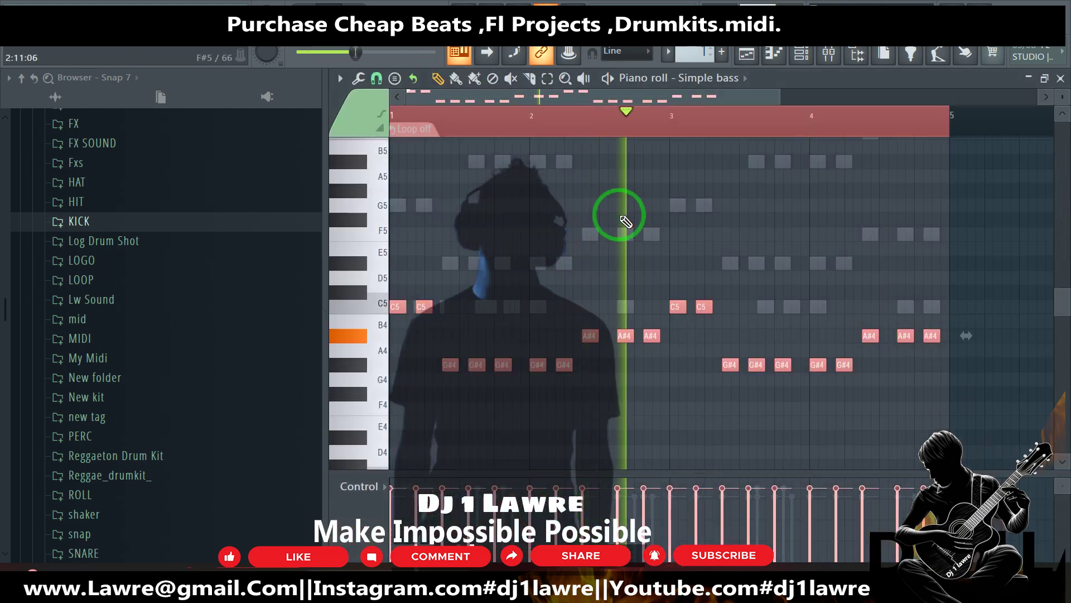
{"action": "scroll", "coordinate": [624, 219], "scroll_direction": "down", "scroll_amount": 3}
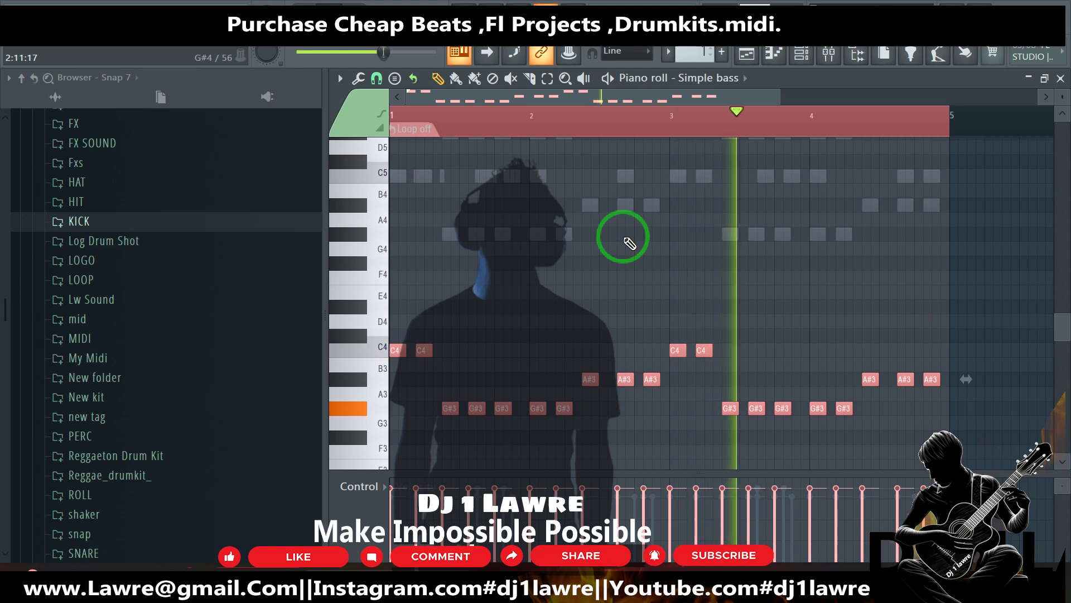
Step: Switch the Harmor bass to the Seq or die preset and adjust its channel volume
{"action": "left_click", "coordinate": [803, 54]}
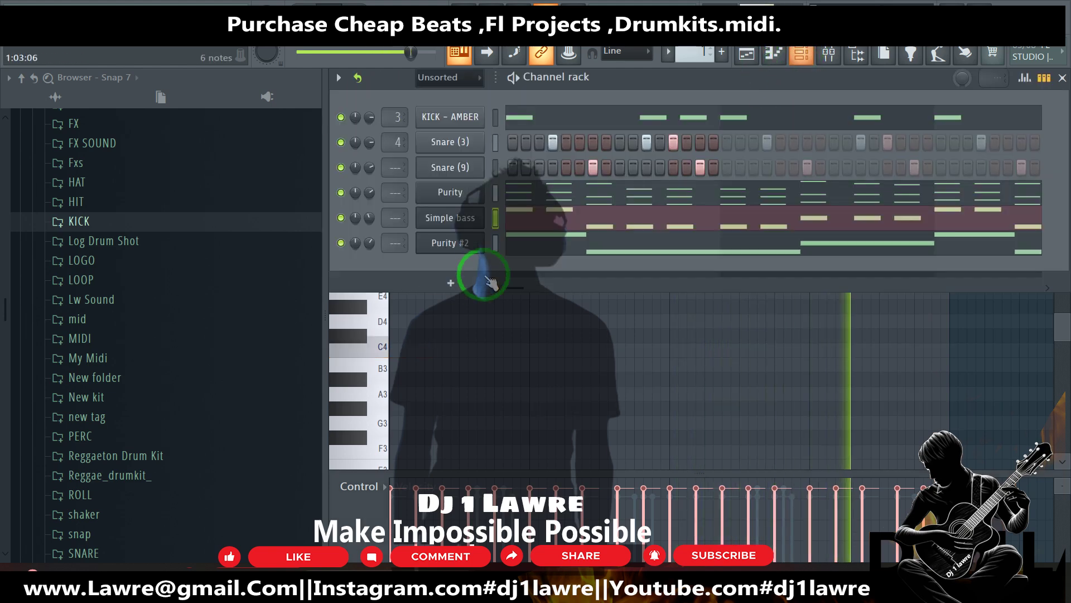
{"action": "left_click", "coordinate": [453, 218]}
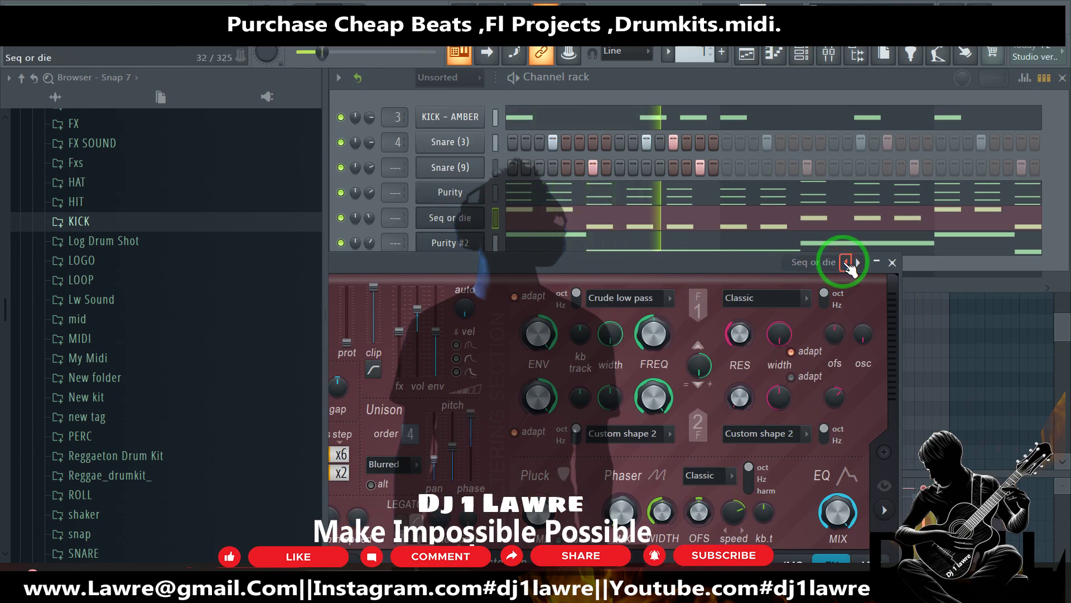
{"action": "left_click_drag", "start_coordinate": [368, 219], "coordinate": [368, 195]}
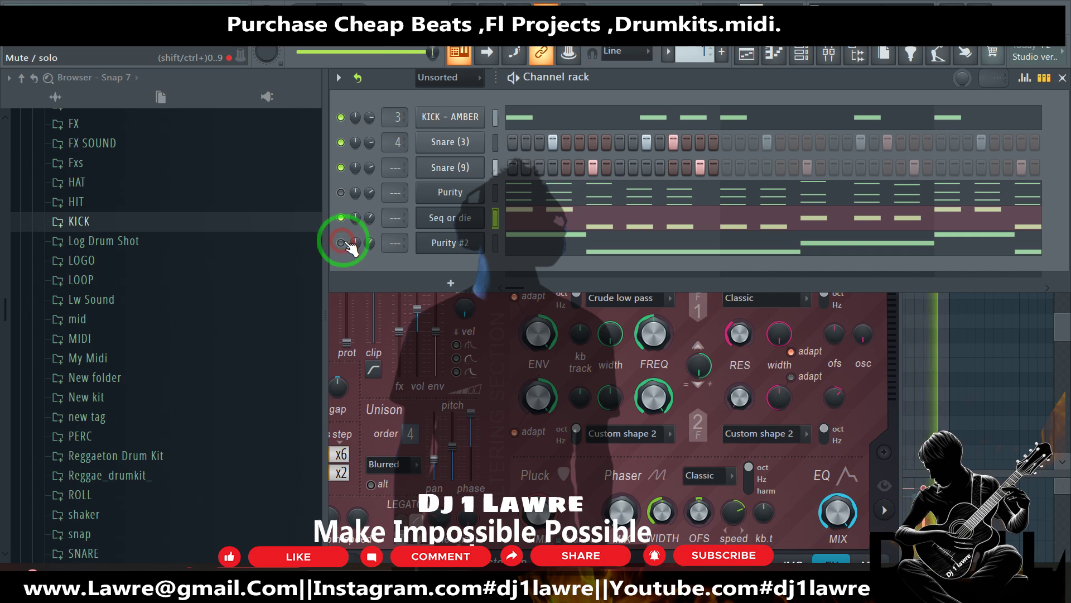
Step: Insert an Xpand!2_x64 channel above Purity #2 and load its +31 Jazz Gtr Hi Velo Bends guitar preset
{"action": "right_click", "coordinate": [432, 241]}
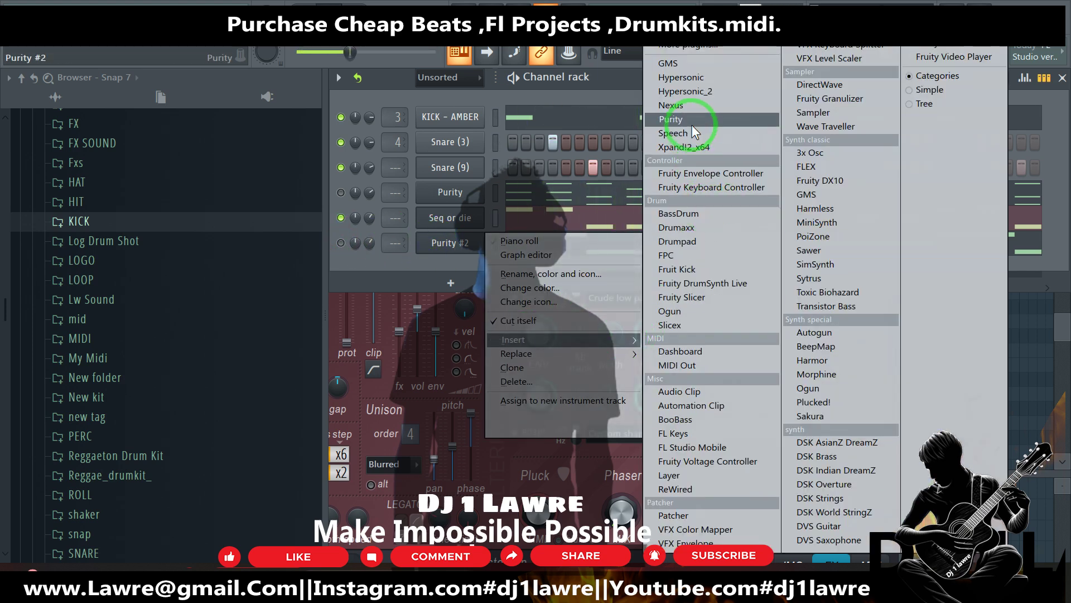
{"action": "left_click", "coordinate": [692, 146]}
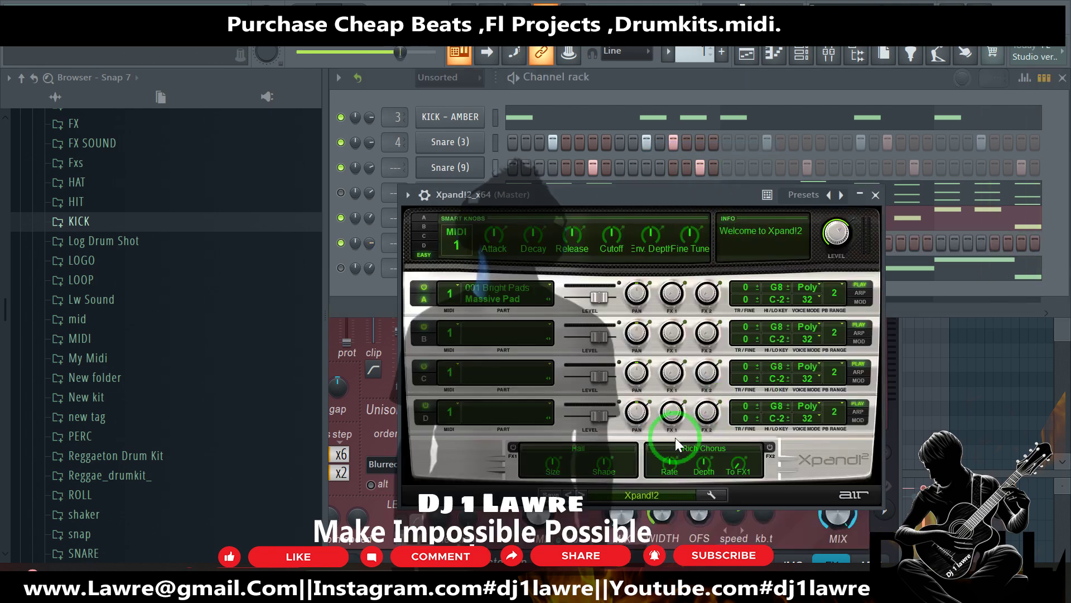
{"action": "left_click", "coordinate": [661, 499]}
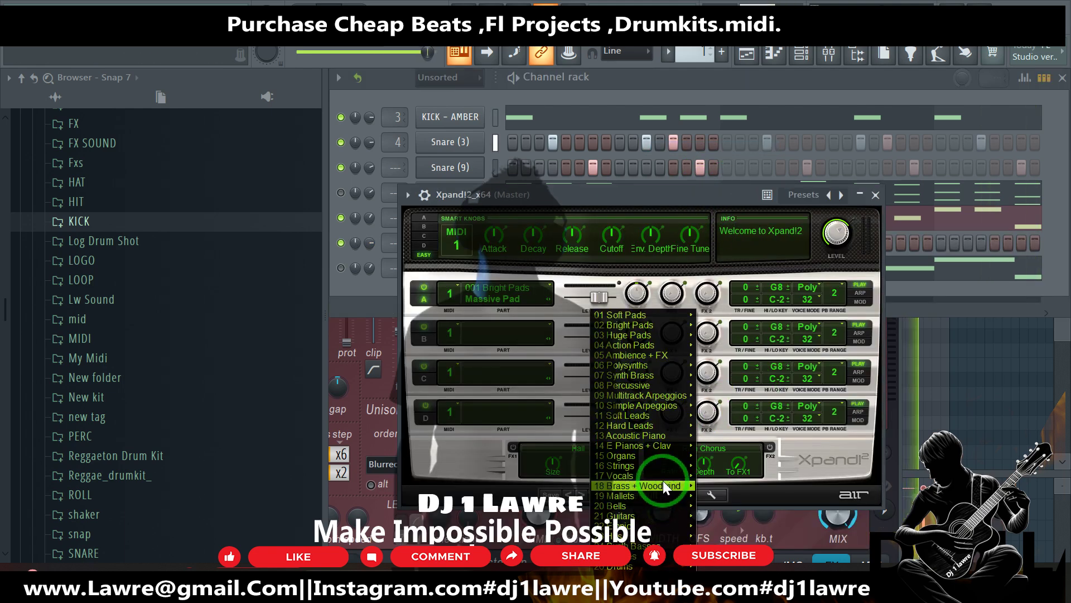
{"action": "mouse_move", "coordinate": [662, 518]}
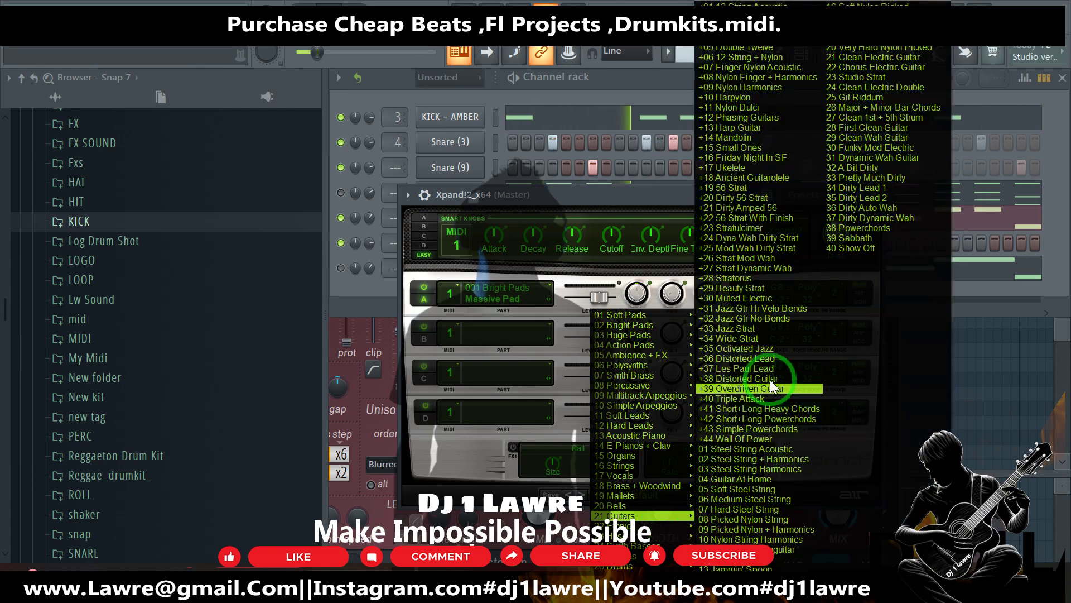
{"action": "left_click", "coordinate": [765, 308]}
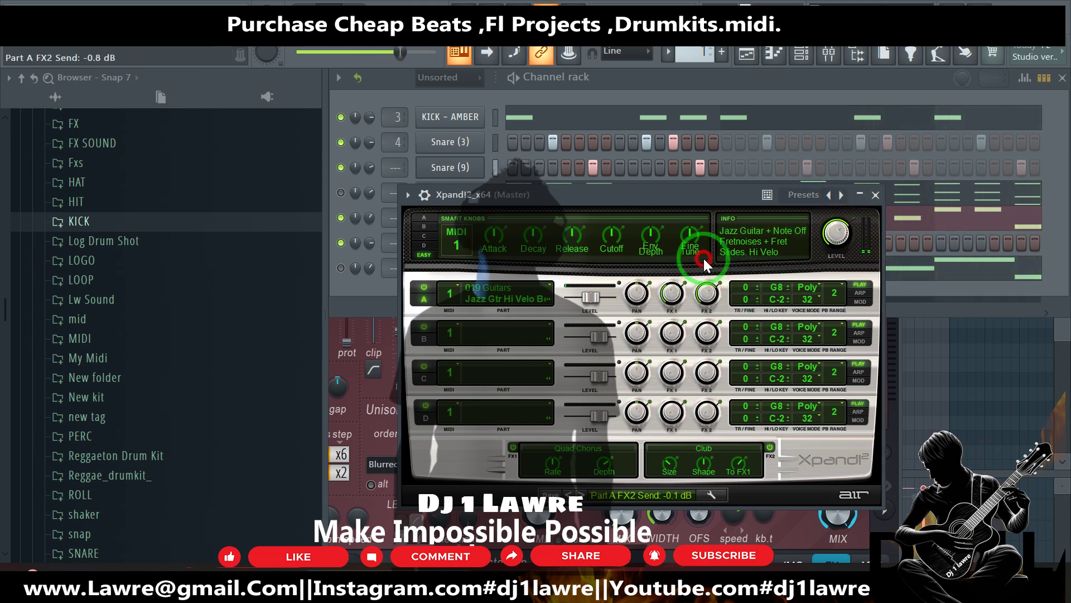
Step: In the Xpand!2 piano roll, draw the opening melody C5, G5, D#6, D#5, A#5, D#5, ending on C5 at the start of bar 2
{"action": "key", "text": "F6"}
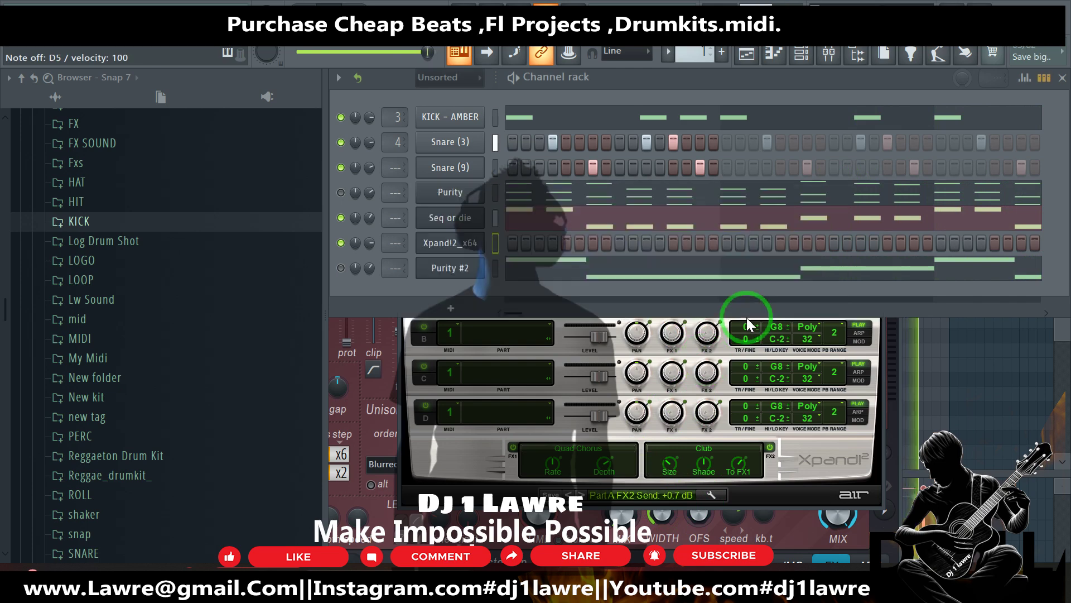
{"action": "right_click", "coordinate": [446, 241]}
{"action": "left_click", "coordinate": [491, 251]}
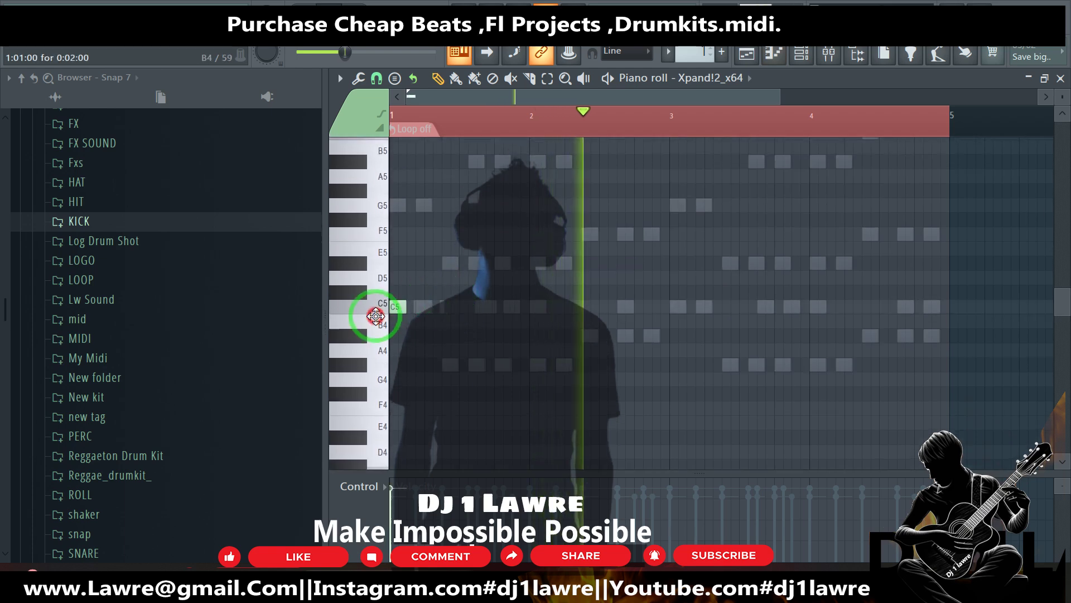
{"action": "scroll", "coordinate": [434, 254], "scroll_direction": "up", "scroll_amount": 4}
{"action": "left_click", "coordinate": [430, 218]}
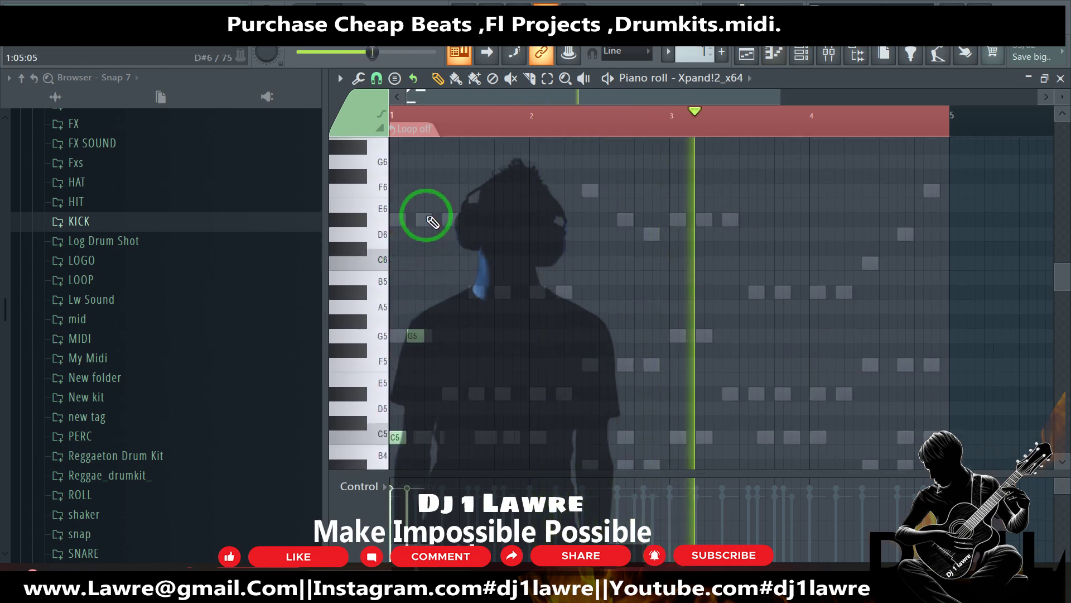
{"action": "left_click", "coordinate": [445, 393]}
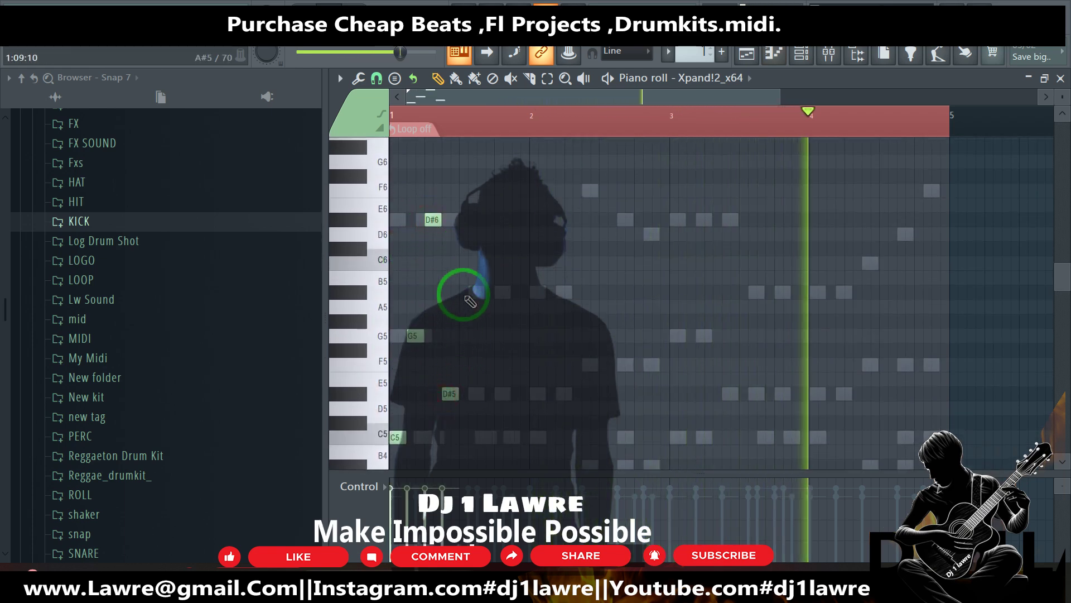
{"action": "left_click", "coordinate": [502, 292]}
{"action": "left_click", "coordinate": [516, 394]}
{"action": "left_click", "coordinate": [537, 436]}
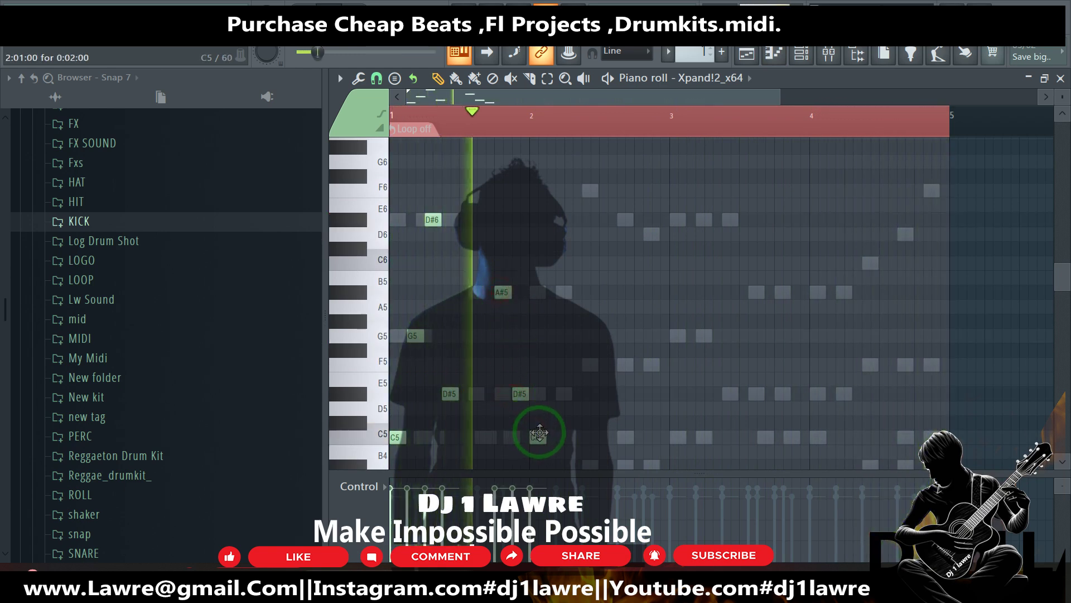
Step: Play back the phrase and lower the note at the start of bar 2 to G#4
{"action": "key", "text": "space"}
{"action": "key", "text": "space"}
{"action": "scroll", "coordinate": [424, 169], "scroll_direction": "up", "scroll_amount": 2}
{"action": "scroll", "coordinate": [582, 316], "scroll_direction": "down", "scroll_amount": 2}
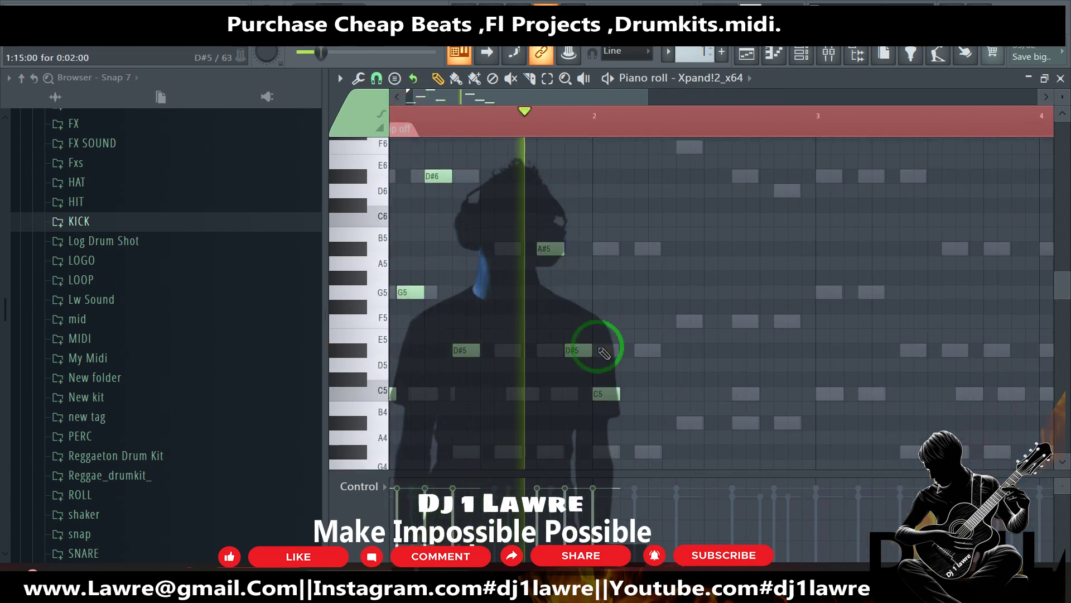
{"action": "left_click", "coordinate": [601, 440]}
{"action": "left_click_drag", "start_coordinate": [602, 440], "coordinate": [692, 307]}
{"action": "scroll", "coordinate": [672, 306], "scroll_direction": "up", "scroll_amount": 1}
{"action": "right_click", "coordinate": [685, 340]}
{"action": "scroll", "coordinate": [631, 346], "scroll_direction": "up", "scroll_amount": 1}
{"action": "scroll", "coordinate": [605, 388], "scroll_direction": "up", "scroll_amount": 1}
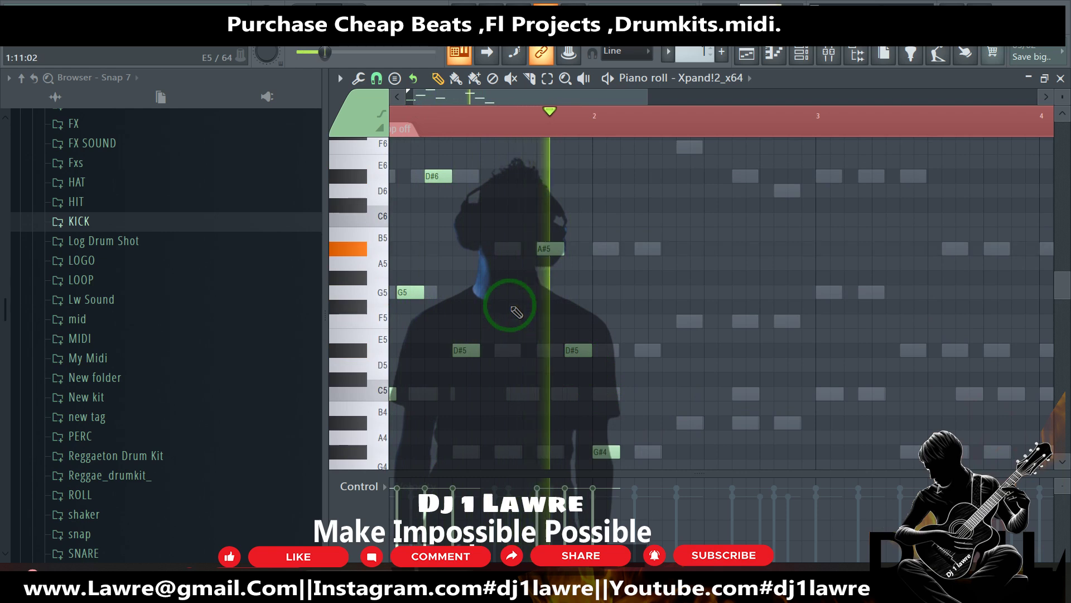
Step: Try an extra G#4 note before the A#5 note in bar 1
{"action": "left_click", "coordinate": [486, 246]}
{"action": "left_click_drag", "start_coordinate": [486, 246], "coordinate": [500, 447]}
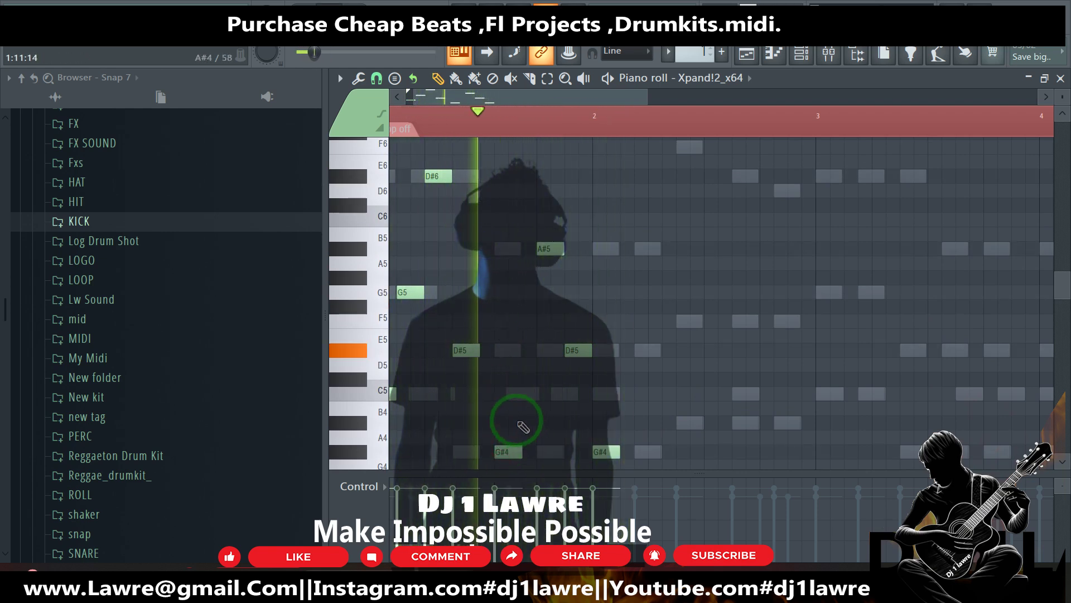
{"action": "left_click_drag", "start_coordinate": [506, 453], "coordinate": [493, 240]}
{"action": "right_click", "coordinate": [494, 238]}
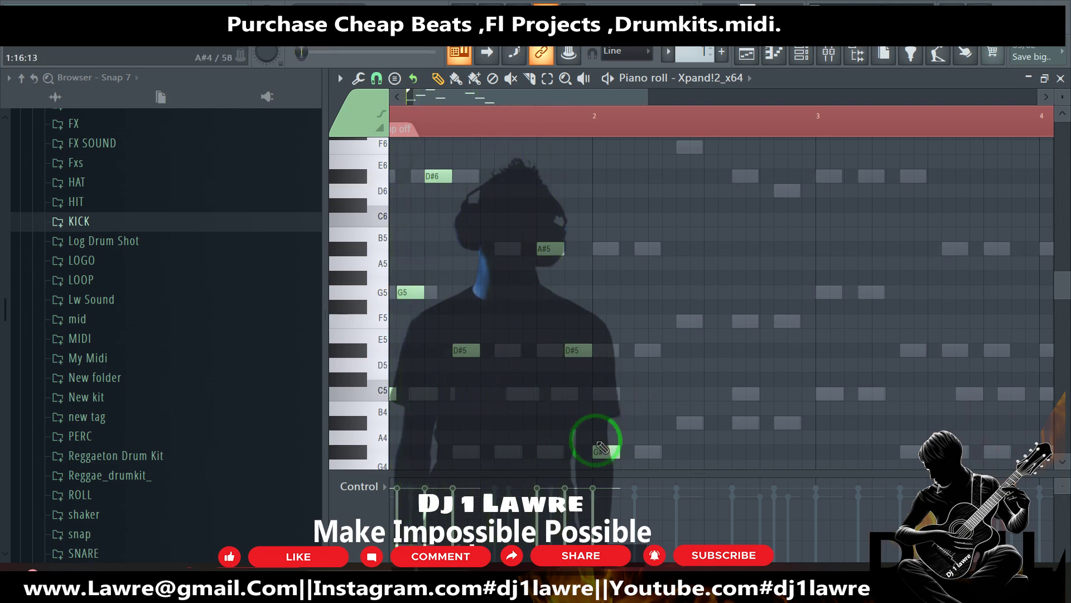
Step: Replace the phrase's last three notes with a transposed copy of its first four notes, starting on G#4 mid-bar, and play it back
{"action": "right_click", "coordinate": [609, 451]}
{"action": "right_click", "coordinate": [578, 351]}
{"action": "right_click", "coordinate": [540, 248]}
{"action": "scroll", "coordinate": [536, 291], "scroll_direction": "down", "scroll_amount": 1}
{"action": "key", "text": "ctrl+a"}
{"action": "left_click_drag", "start_coordinate": [399, 397], "coordinate": [474, 460]}
{"action": "key", "text": "space"}
{"action": "key", "text": "space"}
{"action": "key", "text": "space"}
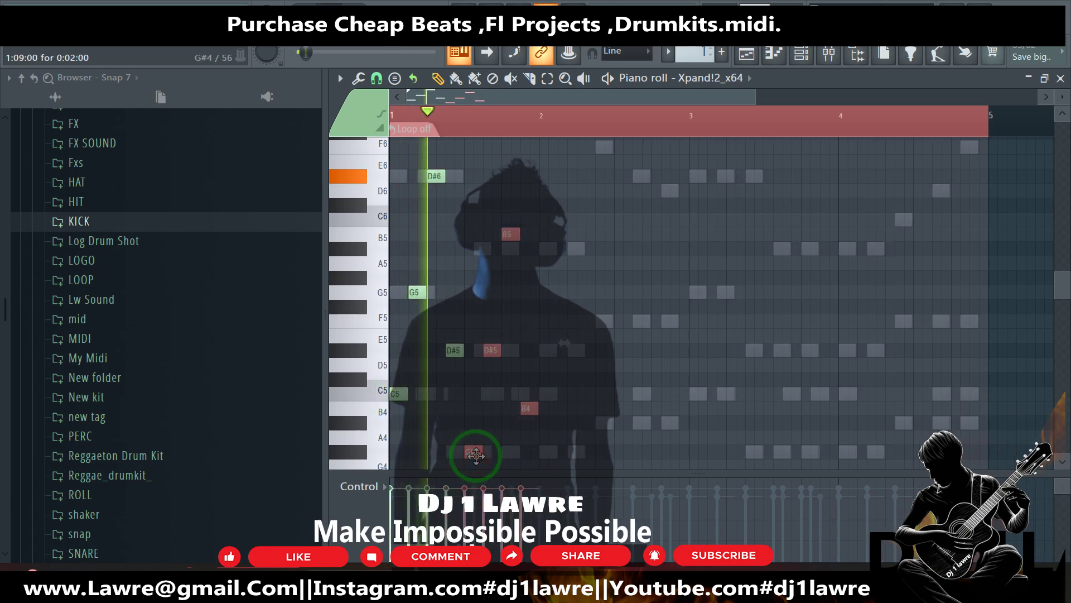
{"action": "key", "text": "space"}
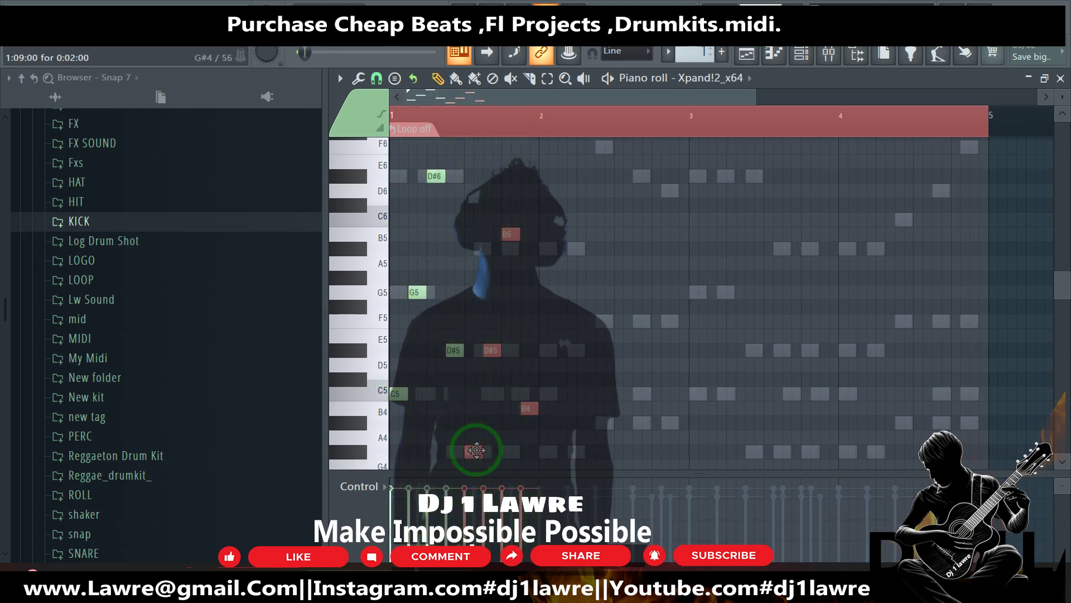
Step: Rework the copied notes into A#5 and D#5 late in bar 1 and G#4 at the start of bar 2
{"action": "left_click", "coordinate": [544, 437], "text": "ctrl"}
{"action": "key", "text": "space"}
{"action": "left_click_drag", "start_coordinate": [524, 409], "coordinate": [501, 250]}
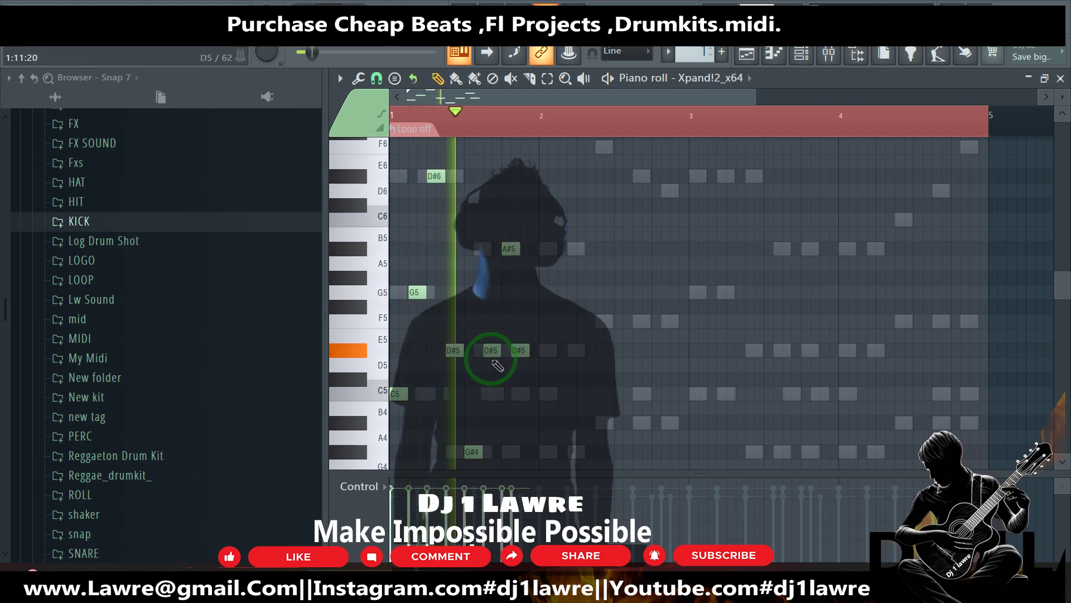
{"action": "key", "text": "space"}
{"action": "key", "text": "space"}
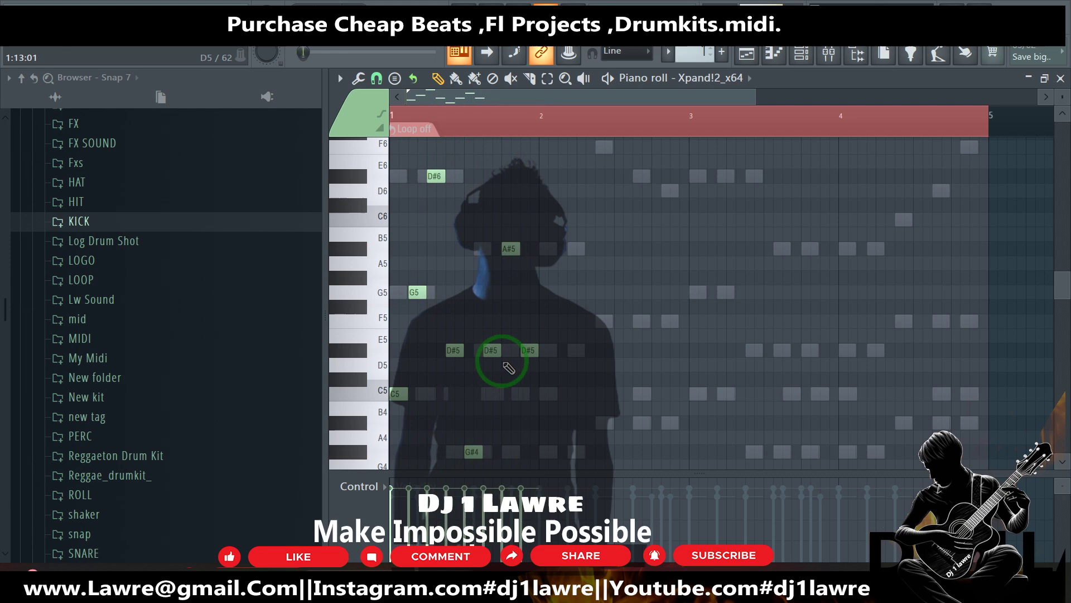
{"action": "right_click", "coordinate": [469, 451]}
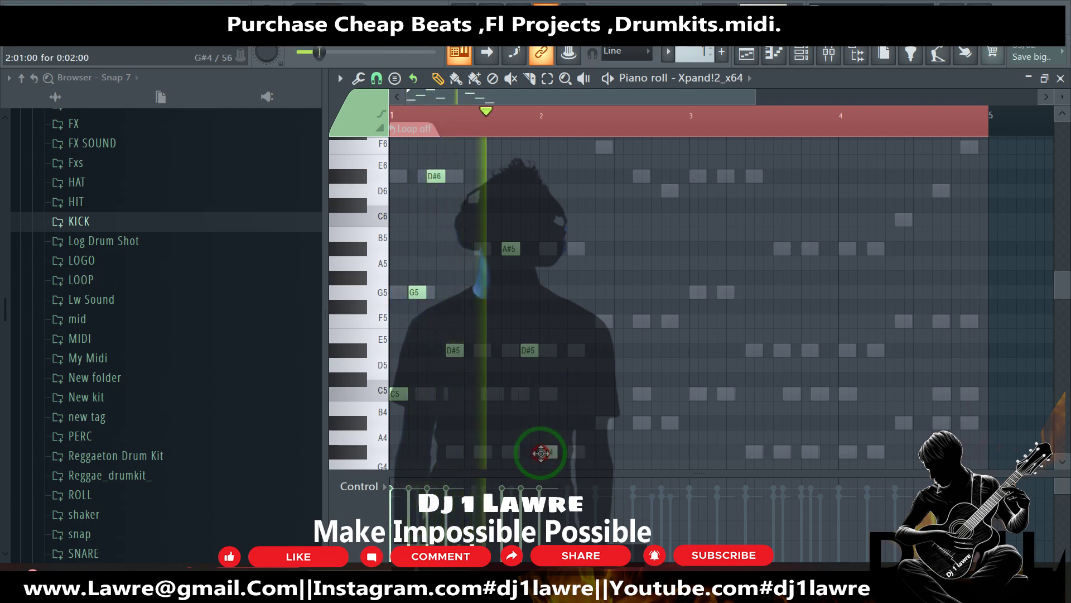
{"action": "left_click", "coordinate": [547, 451]}
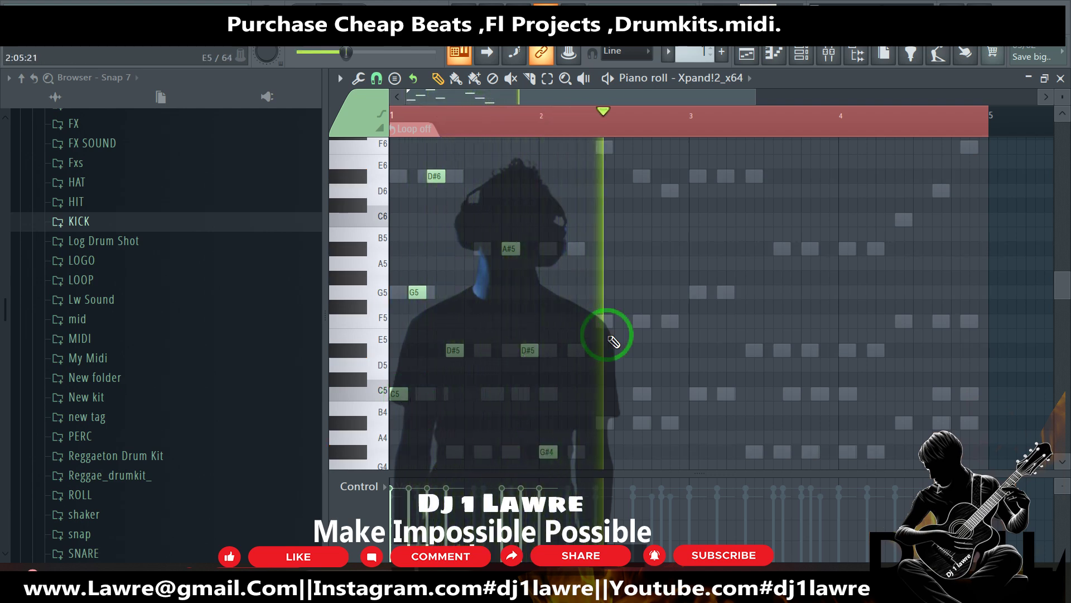
Step: Continue the Xpand!2 melody in the second half of bar 2 with the notes F6, D#6, F5 and A#4
{"action": "scroll", "coordinate": [591, 318], "scroll_direction": "up", "scroll_amount": 3}
{"action": "left_click", "coordinate": [595, 234]}
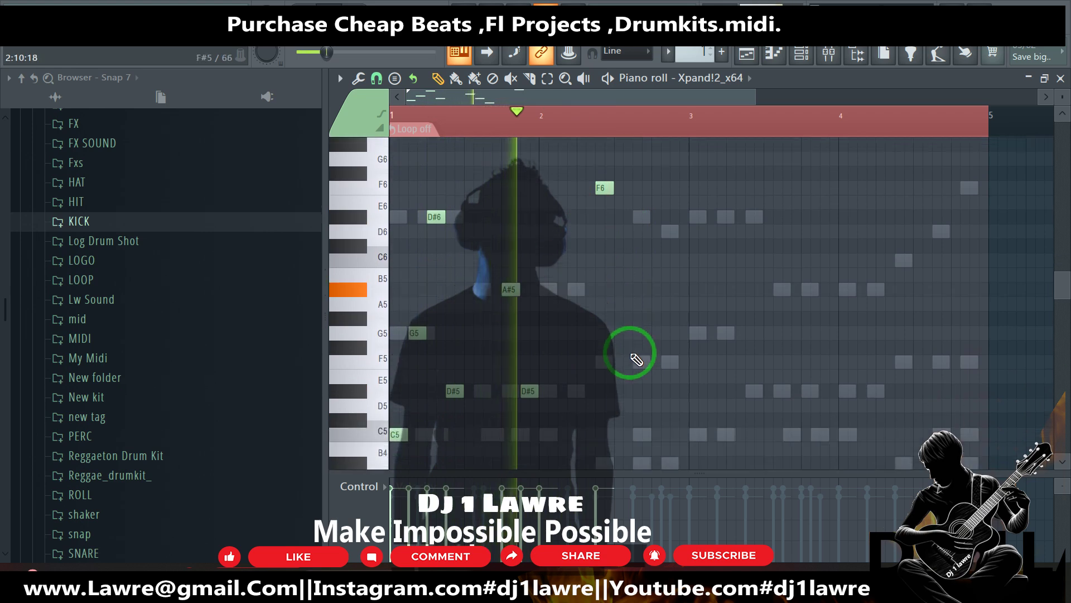
{"action": "left_click", "coordinate": [617, 266]}
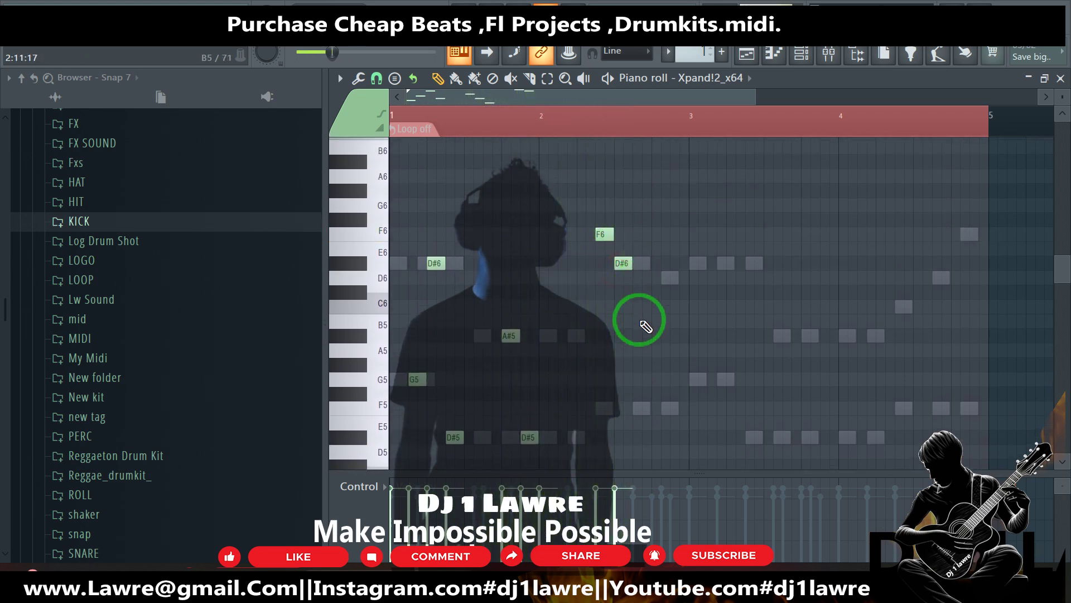
{"action": "left_click", "coordinate": [638, 408]}
{"action": "scroll", "coordinate": [636, 413], "scroll_direction": "down", "scroll_amount": 3}
{"action": "left_click", "coordinate": [653, 422]}
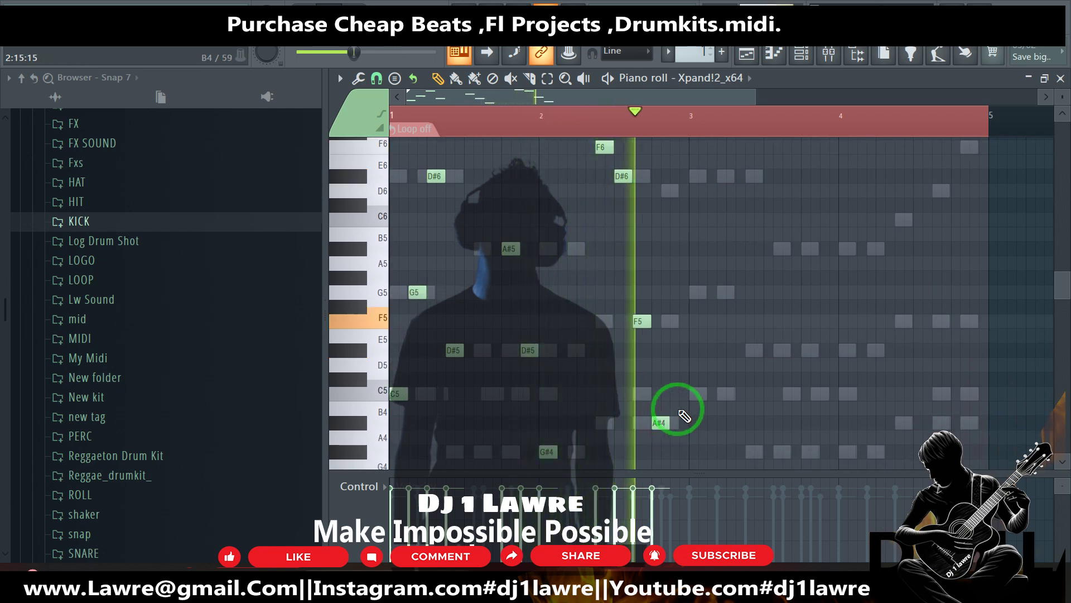
Step: Shift the F5 and A#4 notes at the end of bar 2 one step later
{"action": "left_click", "coordinate": [594, 145]}
{"action": "right_click", "coordinate": [642, 323]}
{"action": "left_click", "coordinate": [658, 321]}
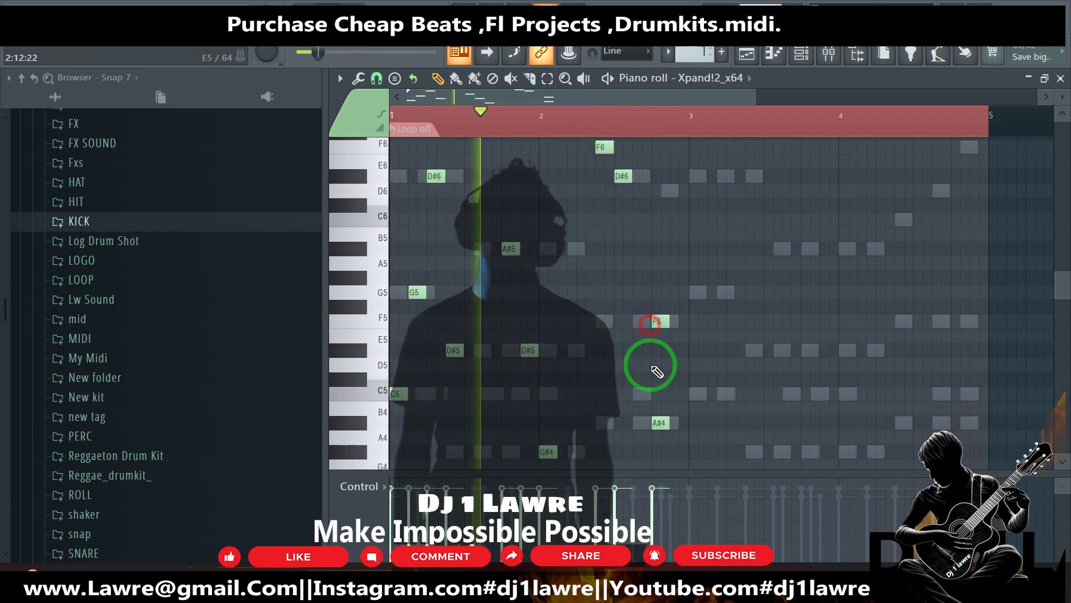
{"action": "left_click_drag", "start_coordinate": [660, 423], "coordinate": [676, 422]}
{"action": "scroll", "coordinate": [778, 394], "scroll_direction": "up", "scroll_amount": 1}
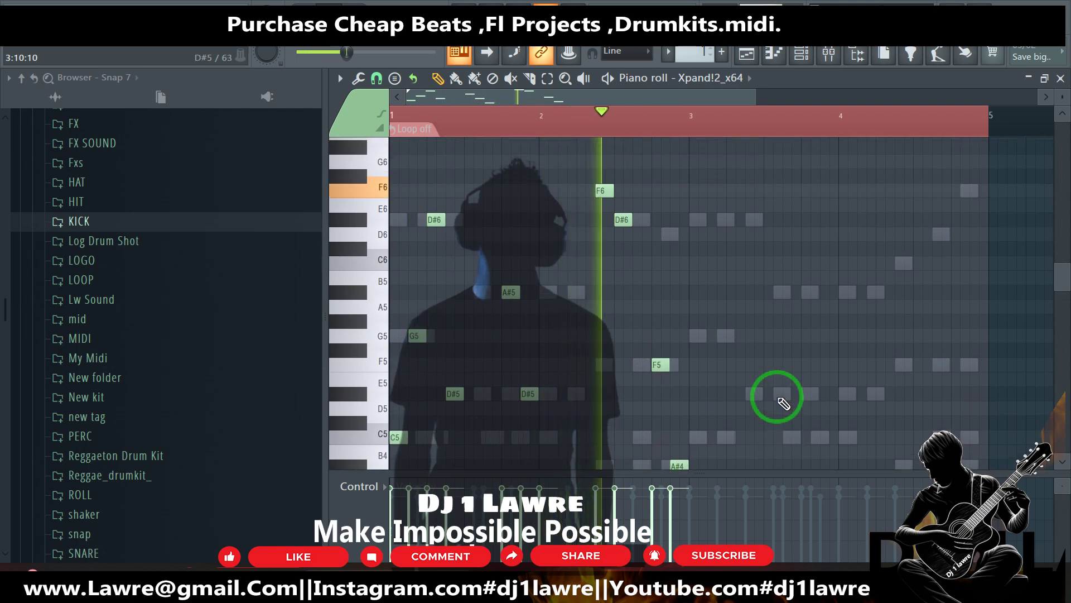
Step: Duplicate the whole two-bar Xpand!2 melody into bars 3 and 4
{"action": "key", "text": "space"}
{"action": "key", "text": "ctrl+a"}
{"action": "mouse_move", "coordinate": [397, 438]}
{"action": "left_mouse_down"}
{"action": "mouse_move", "coordinate": [717, 429]}
{"action": "mouse_move", "coordinate": [697, 430]}
{"action": "left_mouse_up"}
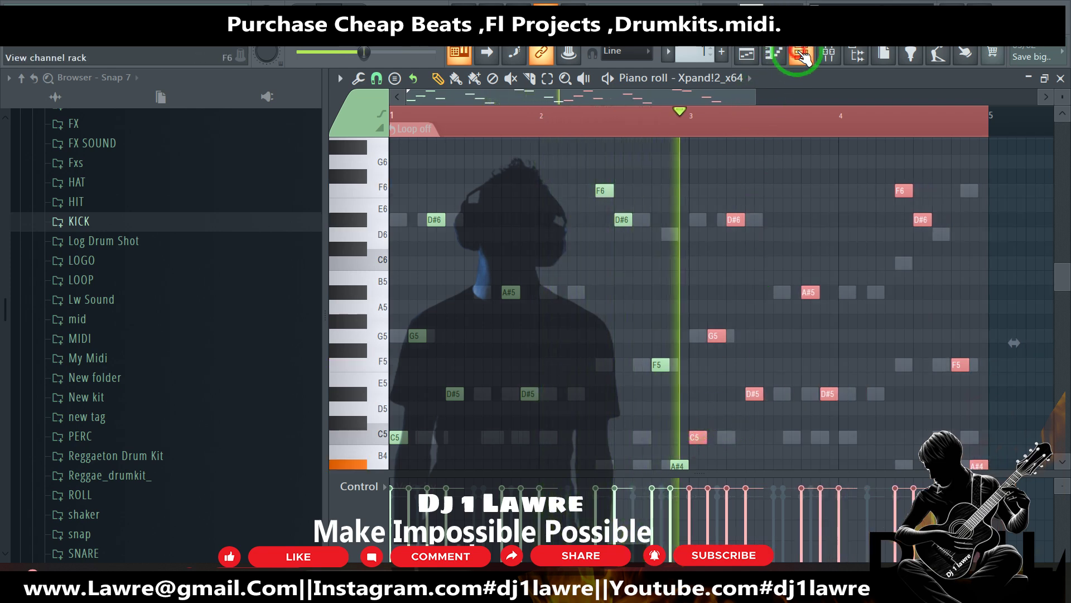
Step: Unmute the Purity and Purity #2 channels in the channel rack so all parts play together
{"action": "key", "text": "F6"}
{"action": "left_click", "coordinate": [344, 191]}
{"action": "left_click", "coordinate": [341, 192]}
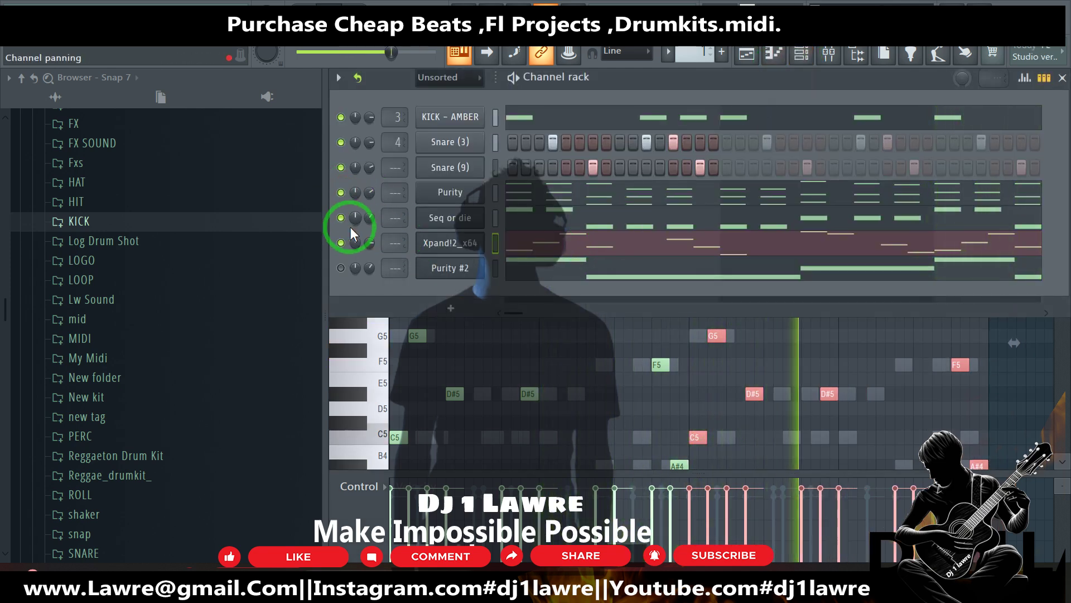
{"action": "left_click", "coordinate": [433, 221]}
{"action": "left_click", "coordinate": [433, 220]}
{"action": "left_click", "coordinate": [341, 268]}
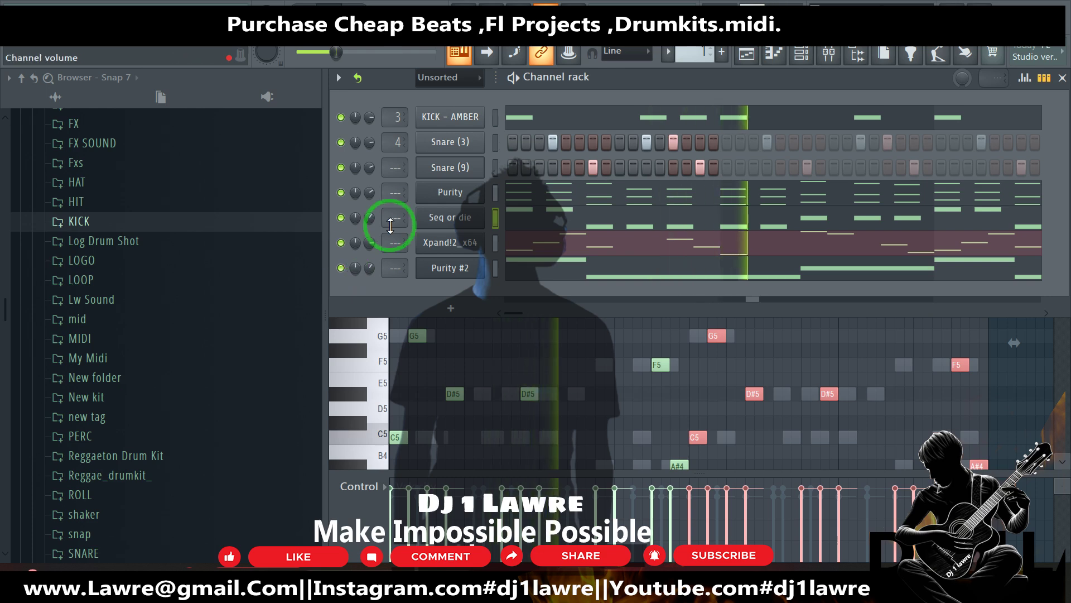
Step: Audition earlier Xpand!2 guitar presets, settle on +18 Ancient Guitarolele, and raise its Part B level to +1.2 dB
{"action": "left_click", "coordinate": [451, 217]}
{"action": "left_click", "coordinate": [440, 242]}
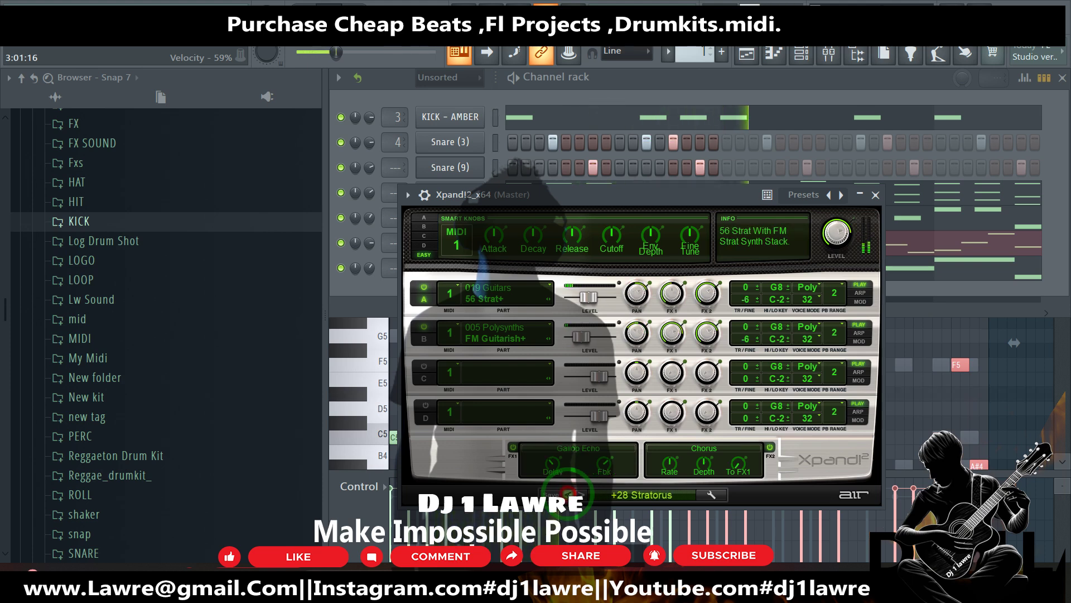
{"action": "left_click", "coordinate": [569, 494]}
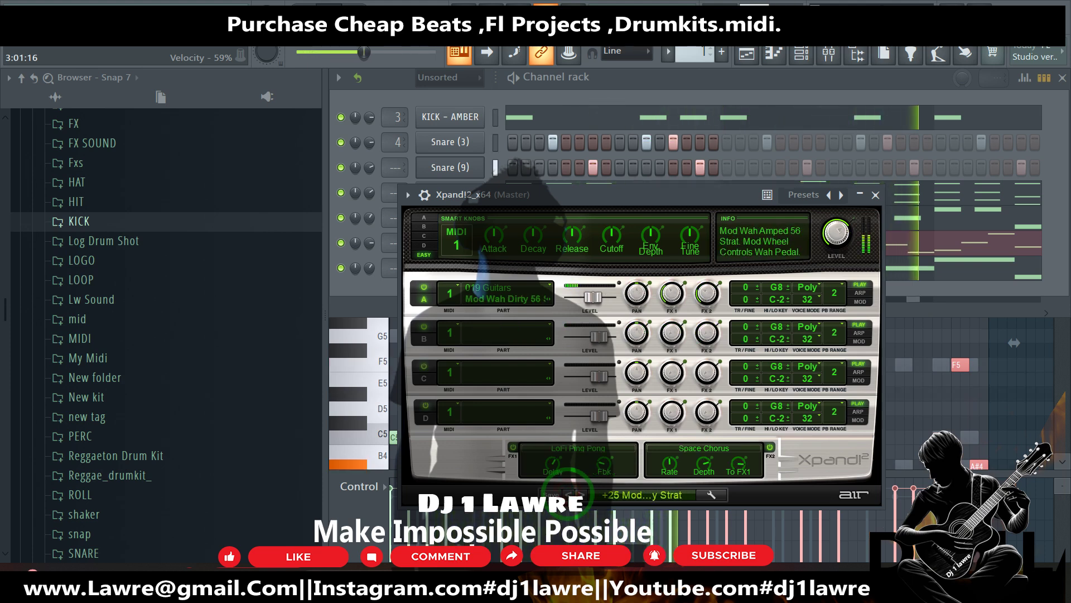
{"action": "left_click", "coordinate": [568, 494]}
{"action": "left_click", "coordinate": [568, 493]}
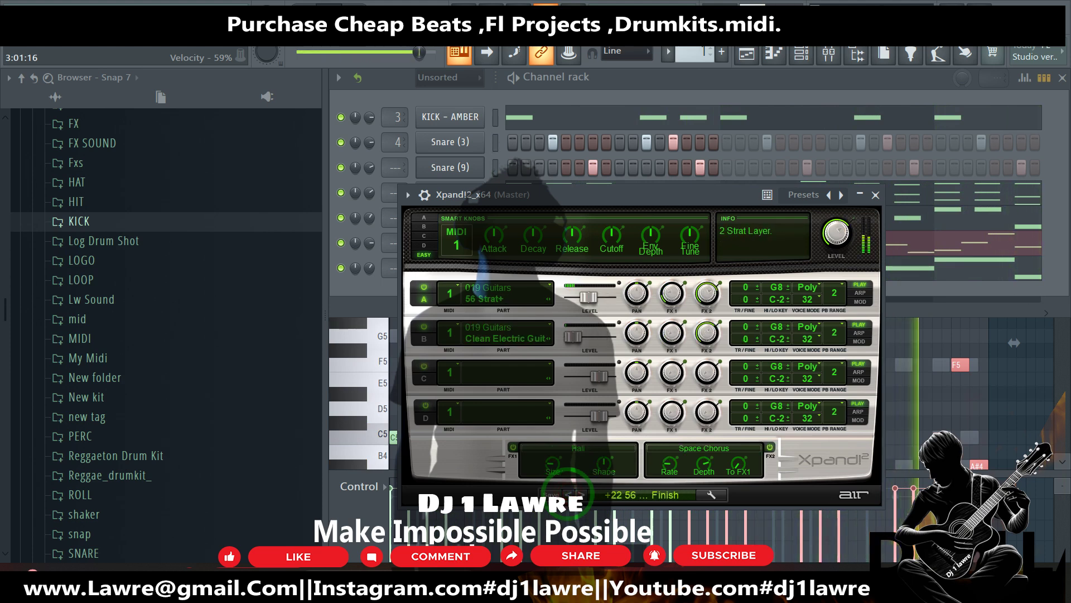
{"action": "left_click", "coordinate": [569, 495]}
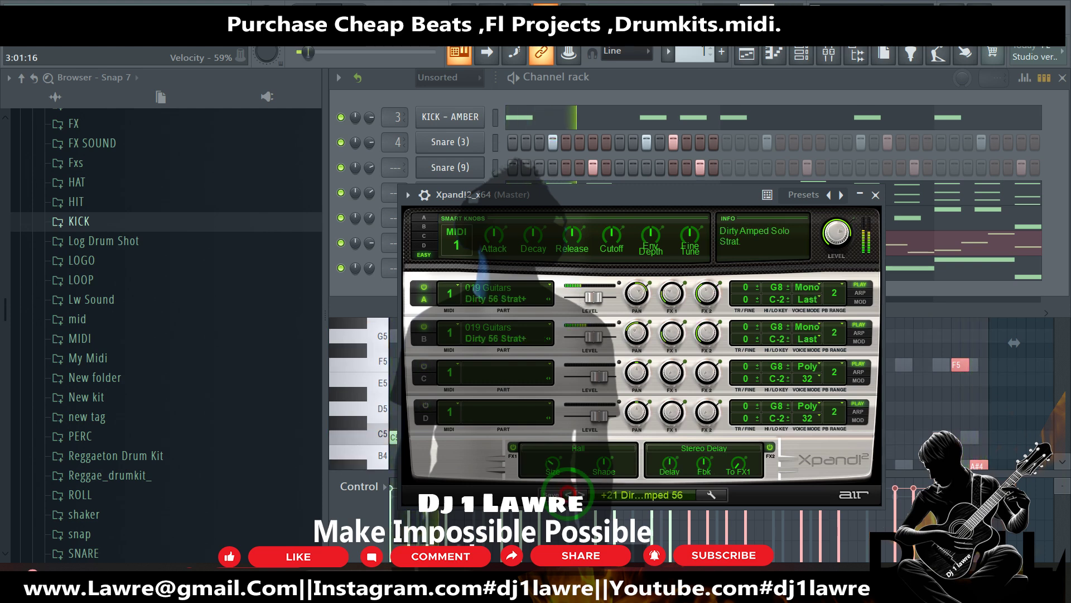
{"action": "left_click", "coordinate": [569, 495]}
{"action": "left_click", "coordinate": [569, 494]}
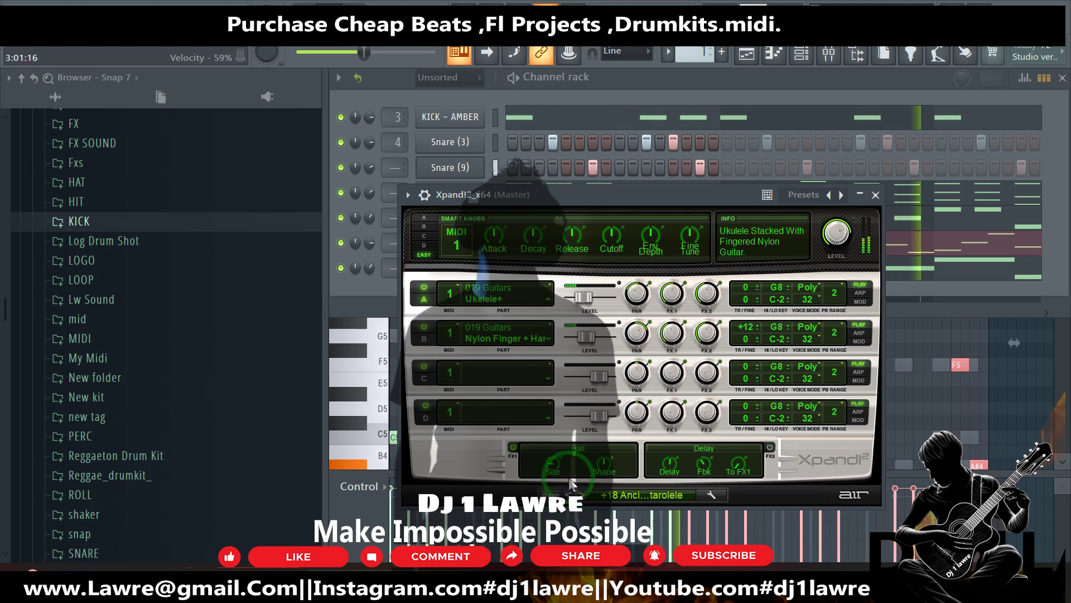
{"action": "left_click_drag", "start_coordinate": [586, 336], "coordinate": [600, 338]}
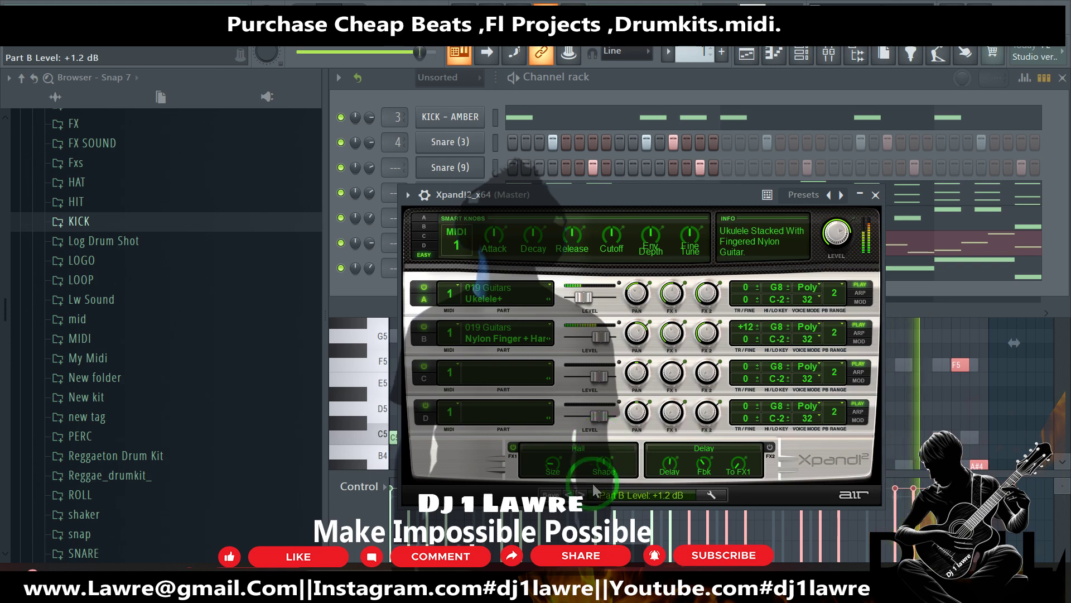
{"action": "left_click", "coordinate": [650, 167]}
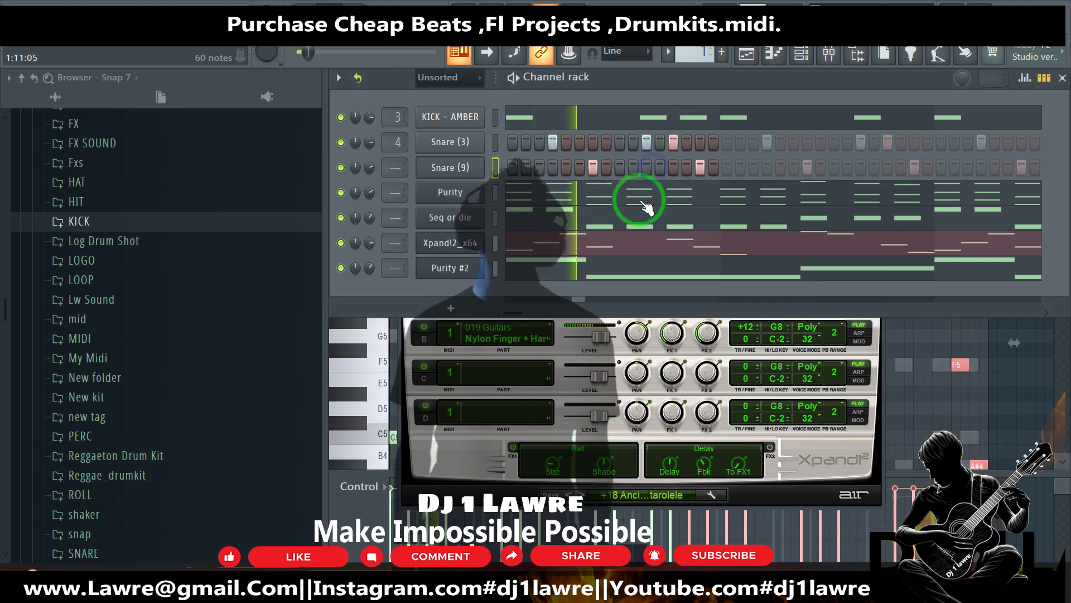
Step: Transpose the whole Xpand!2 melody down one octave and lengthen the first D#4 and the D#5 after F5 in each two-bar phrase
{"action": "left_click", "coordinate": [611, 246]}
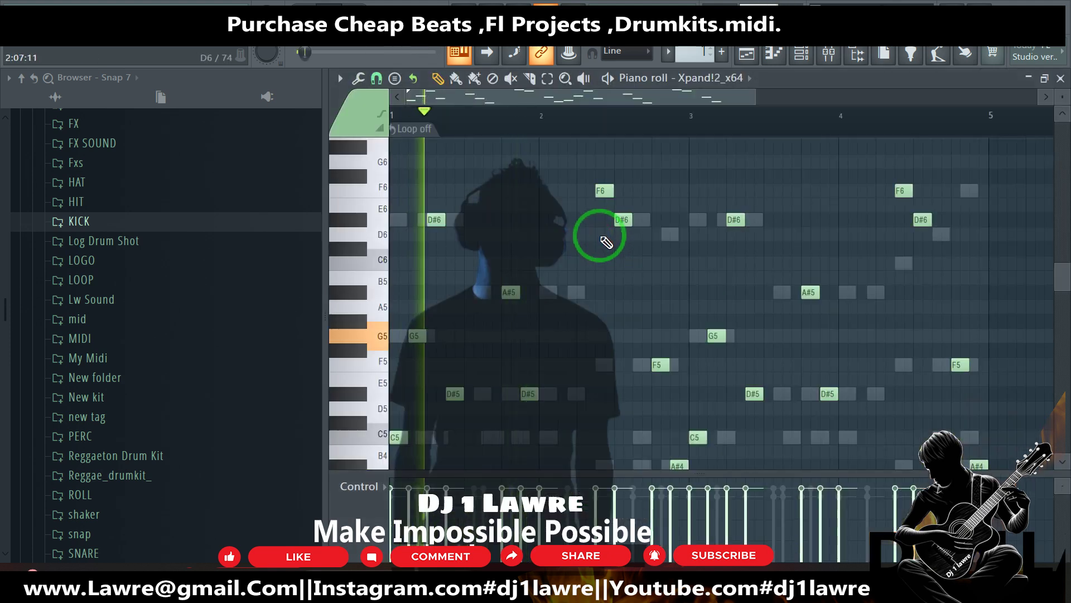
{"action": "key", "text": "ctrl+a"}
{"action": "scroll", "coordinate": [606, 240], "scroll_direction": "down", "scroll_amount": 2}
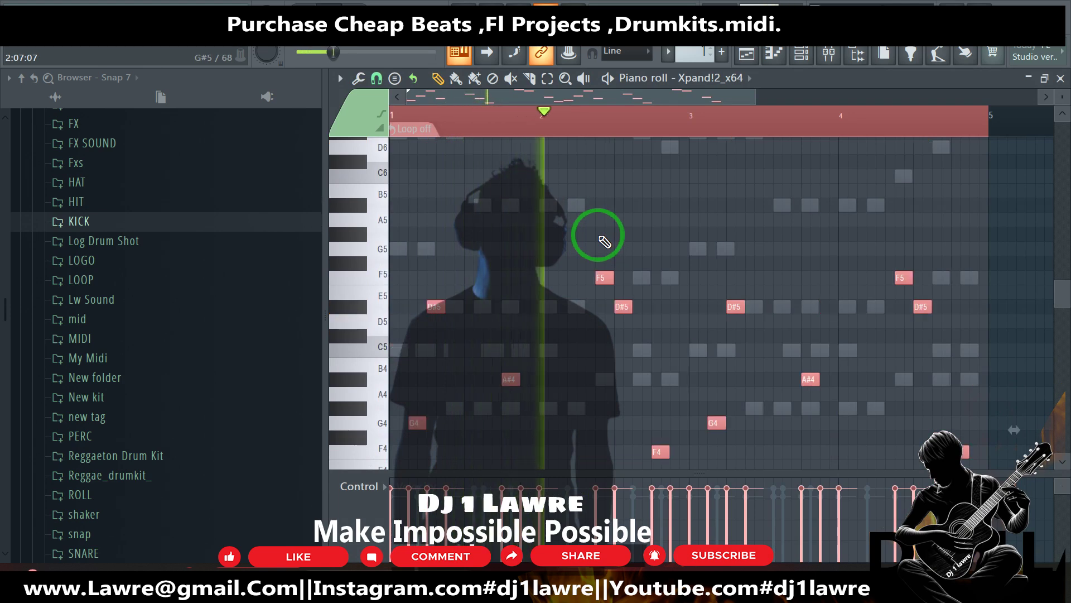
{"action": "left_click", "coordinate": [800, 54]}
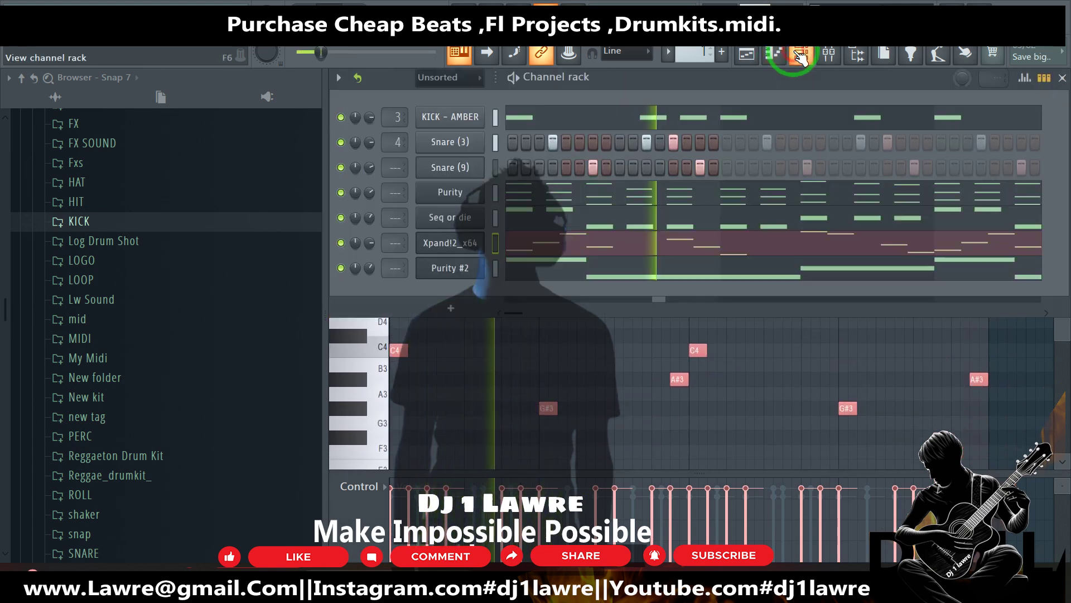
{"action": "left_click", "coordinate": [546, 364]}
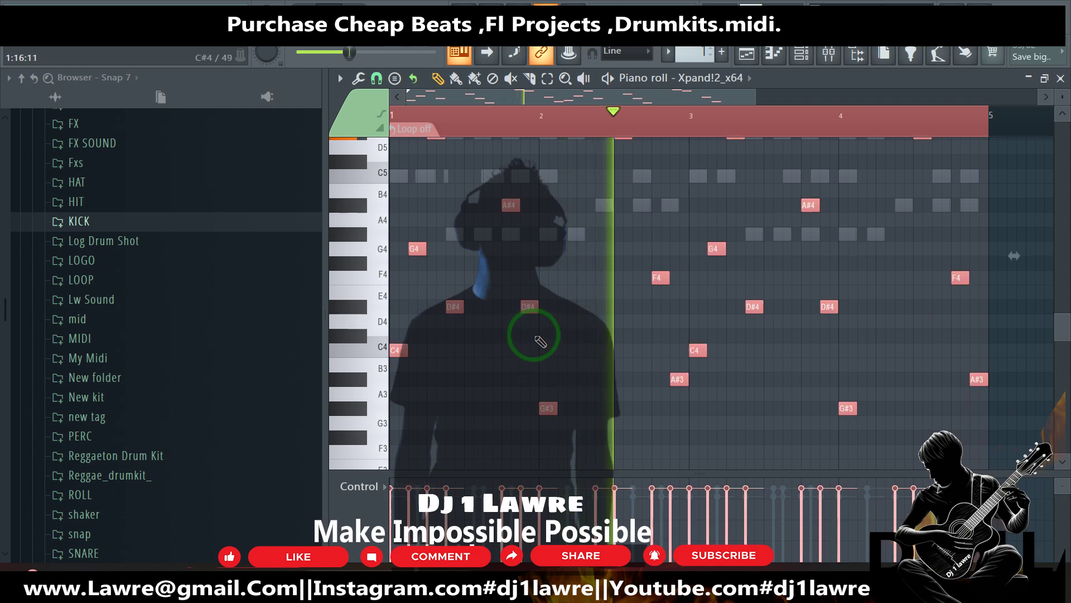
{"action": "scroll", "coordinate": [563, 338], "scroll_direction": "up", "scroll_amount": 3}
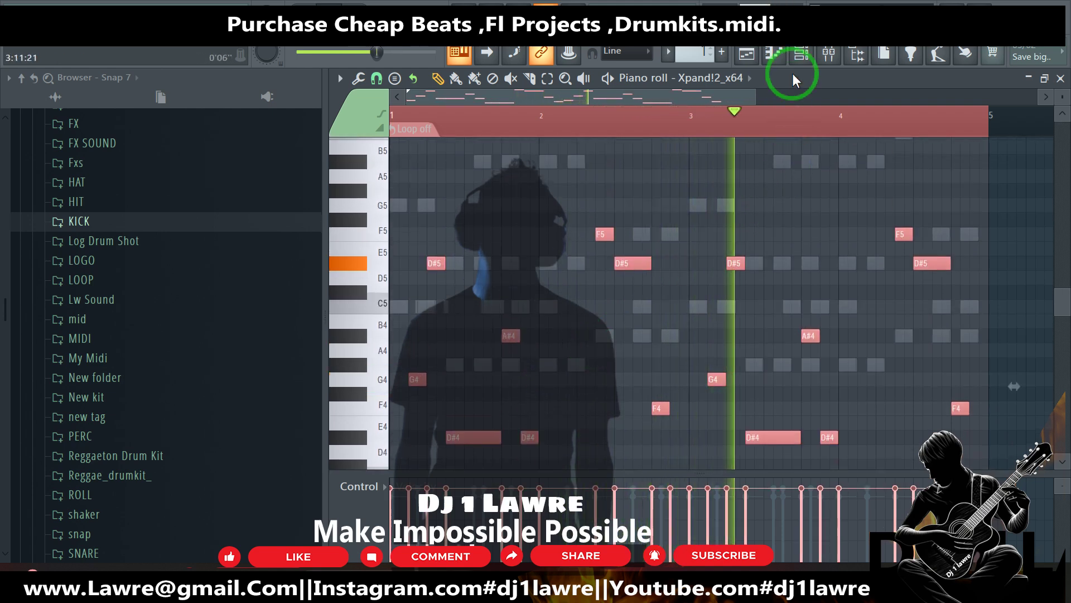
Step: Switch the Xpand!2 guitar to the +19 56 Strat preset and adjust the channel volumes of Xpand!2 and Purity
{"action": "left_click", "coordinate": [801, 55]}
{"action": "left_click", "coordinate": [449, 244]}
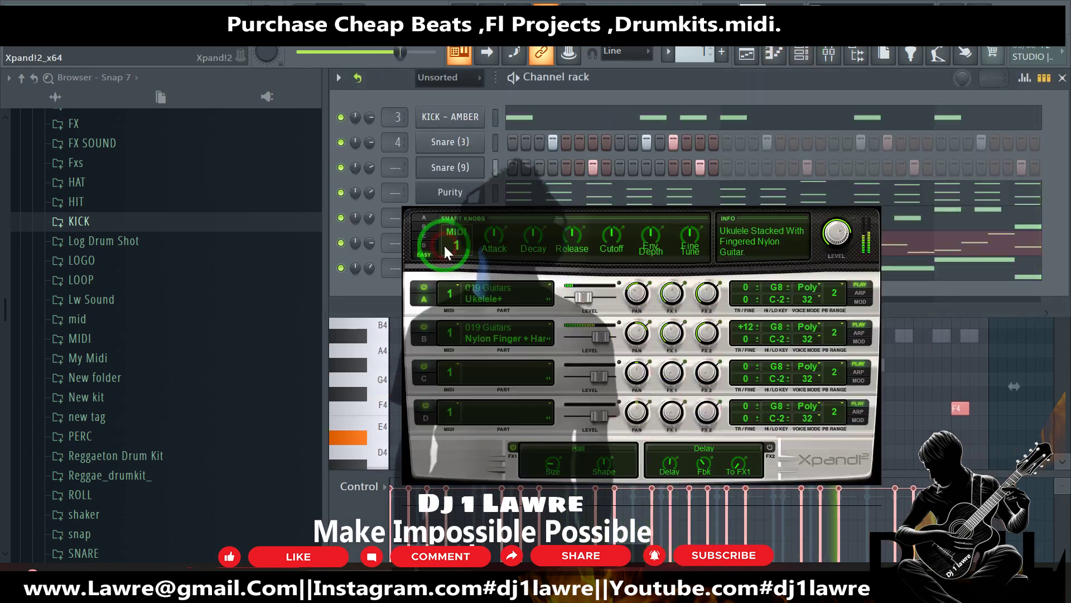
{"action": "left_click", "coordinate": [583, 495]}
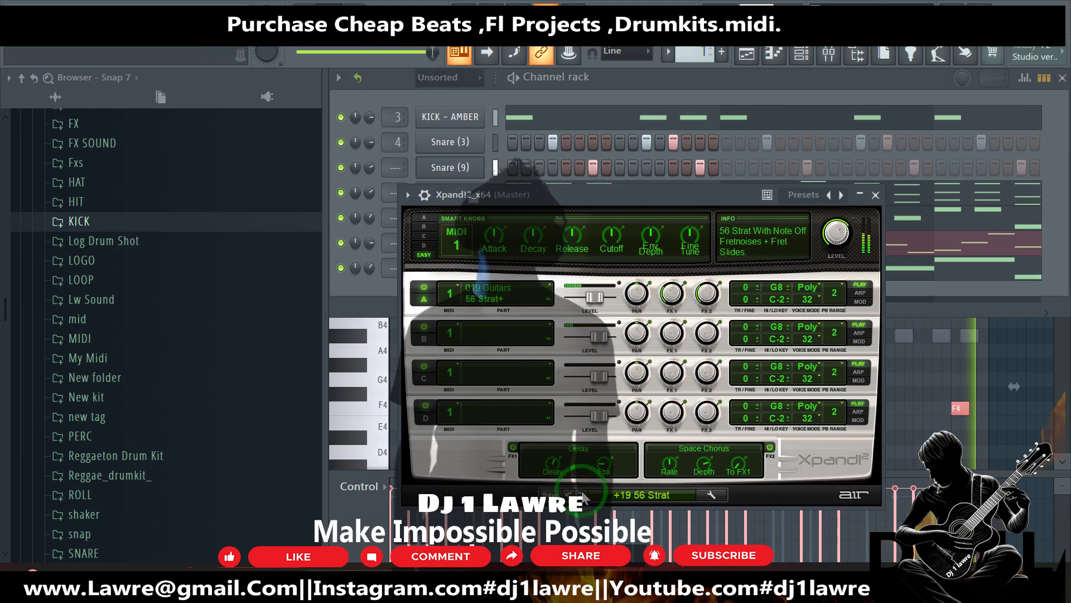
{"action": "left_click", "coordinate": [873, 195]}
{"action": "left_click", "coordinate": [371, 242]}
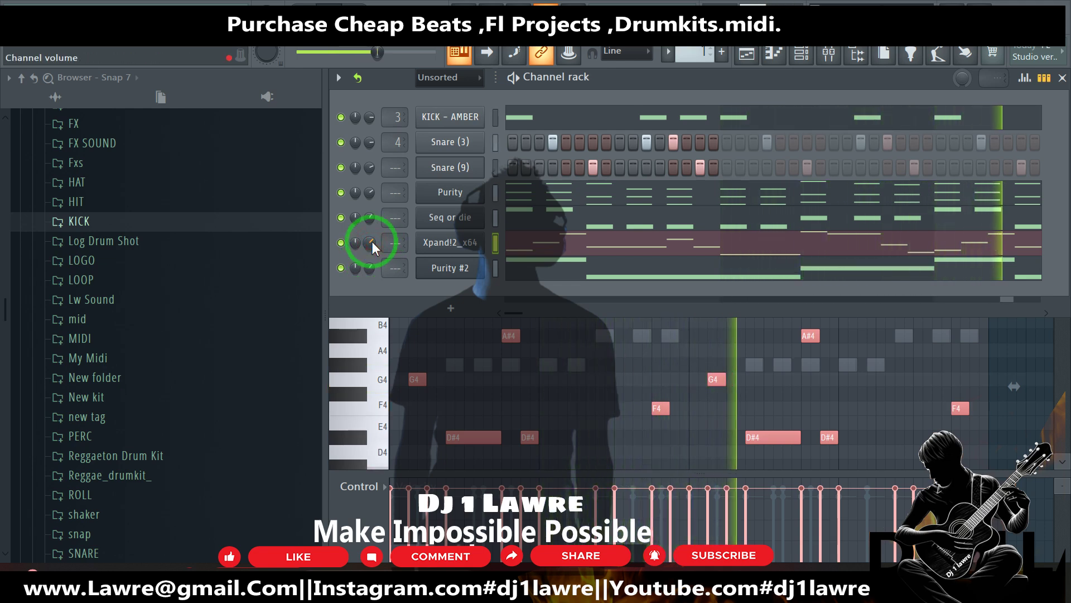
{"action": "left_click", "coordinate": [371, 192]}
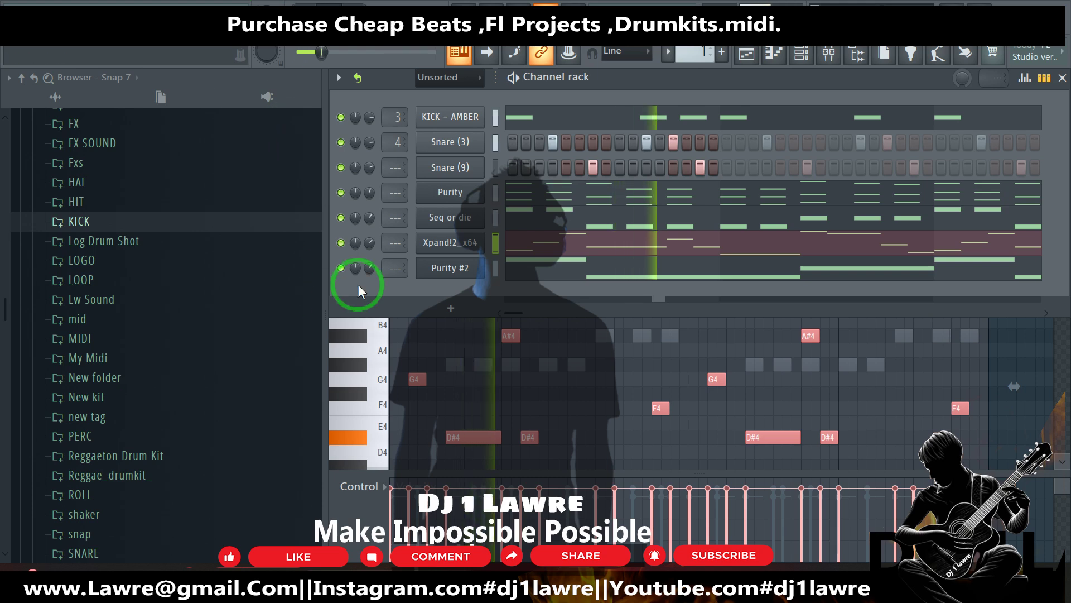
Step: Browse the DRUM SAMPLE library and open its Afro Drum Kit folder
{"action": "scroll", "coordinate": [83, 279], "scroll_direction": "up", "scroll_amount": 7}
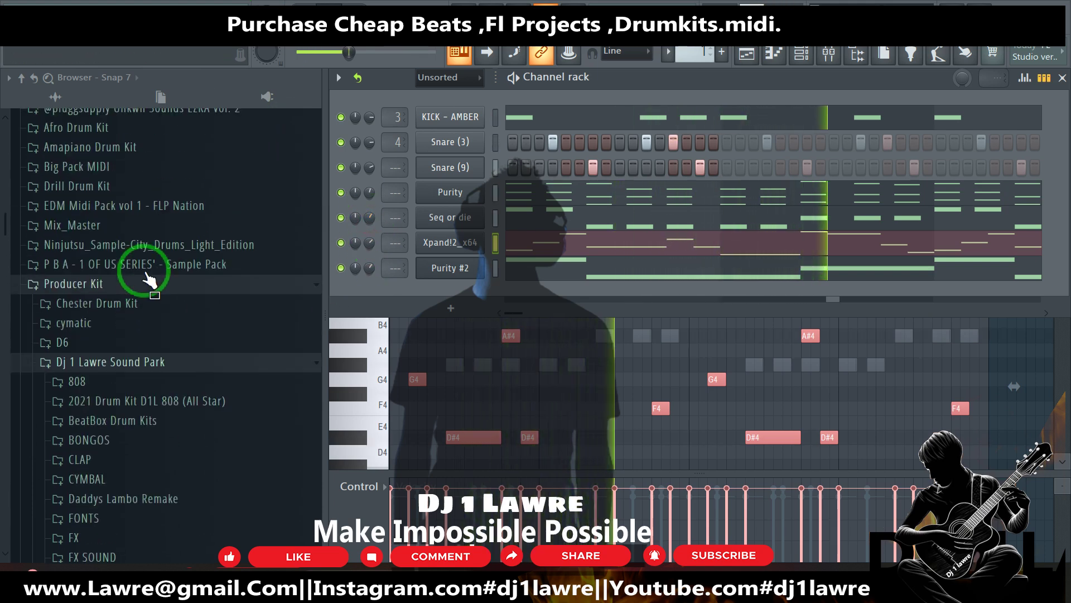
{"action": "scroll", "coordinate": [89, 304], "scroll_direction": "up", "scroll_amount": 7}
{"action": "scroll", "coordinate": [91, 423], "scroll_direction": "down", "scroll_amount": 2}
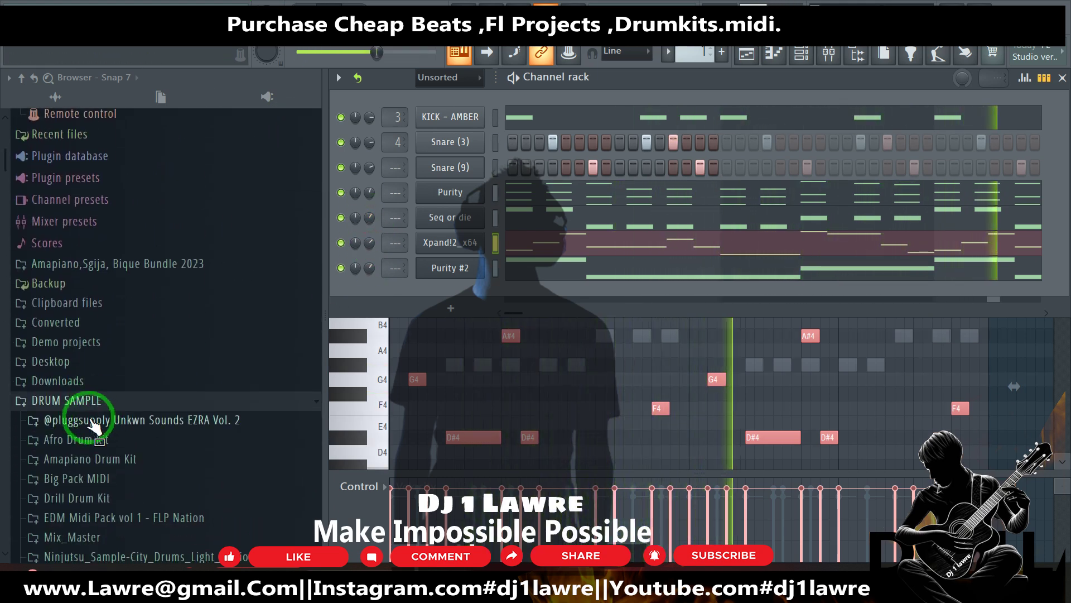
{"action": "right_click", "coordinate": [79, 403]}
{"action": "left_click", "coordinate": [108, 413]}
{"action": "left_click", "coordinate": [75, 403]}
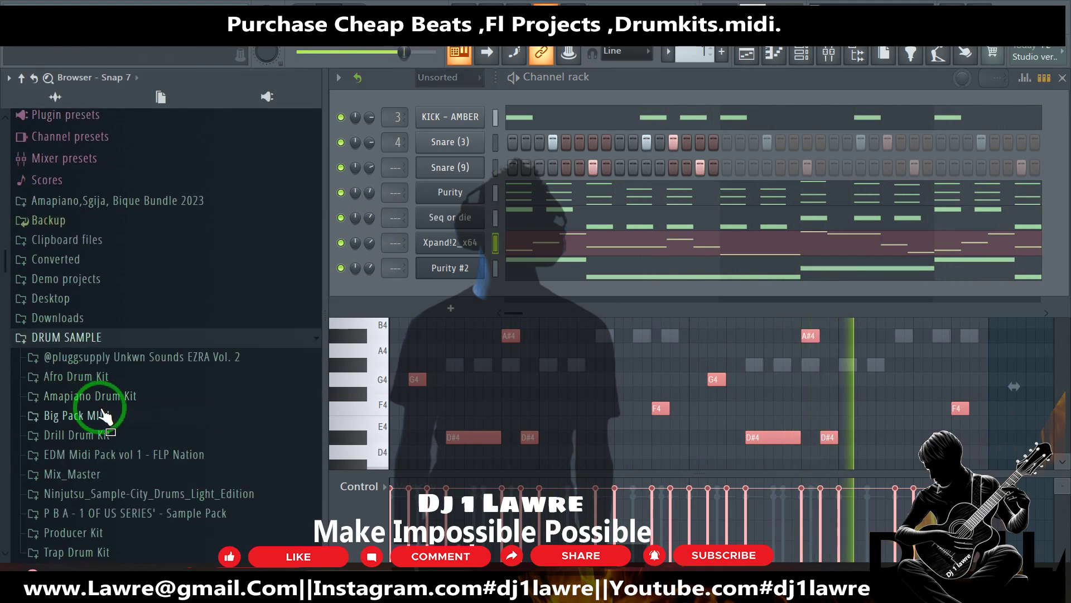
{"action": "left_click", "coordinate": [104, 377]}
{"action": "scroll", "coordinate": [109, 368], "scroll_direction": "down", "scroll_amount": 8}
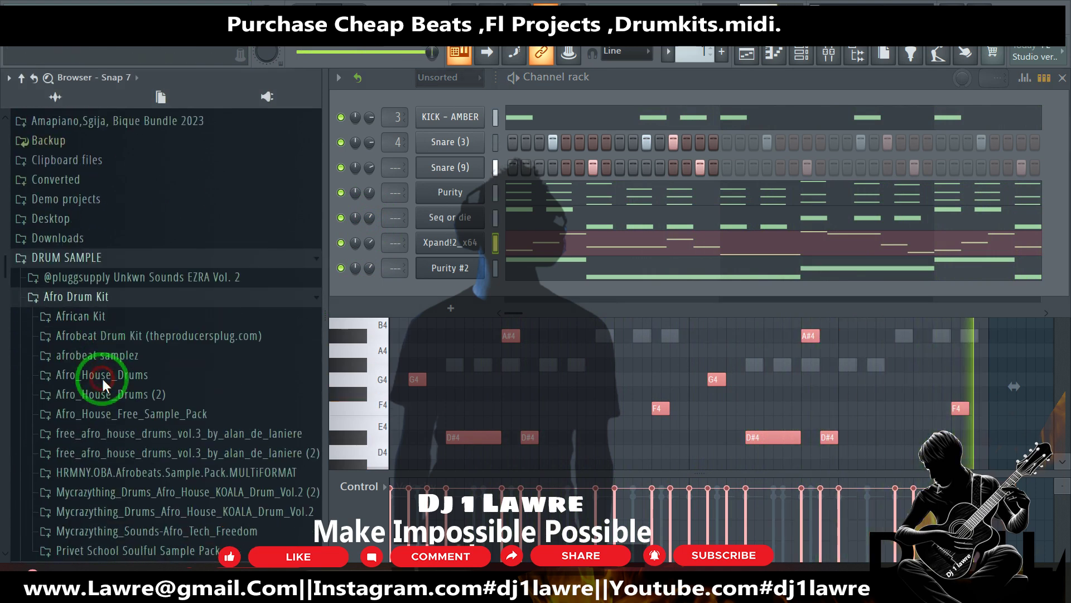
{"action": "scroll", "coordinate": [122, 357], "scroll_direction": "up", "scroll_amount": 3}
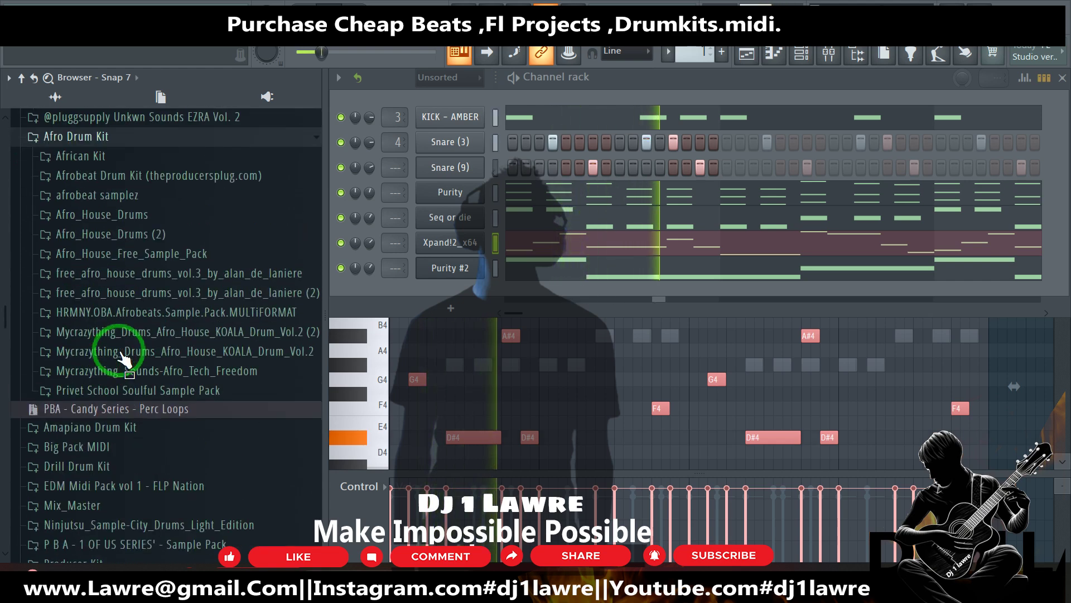
Step: Narrow the sample browser and open the SIMBA AFRO BEAT KIT folder inside afrobeat samplez
{"action": "left_click_drag", "start_coordinate": [326, 289], "coordinate": [218, 285]}
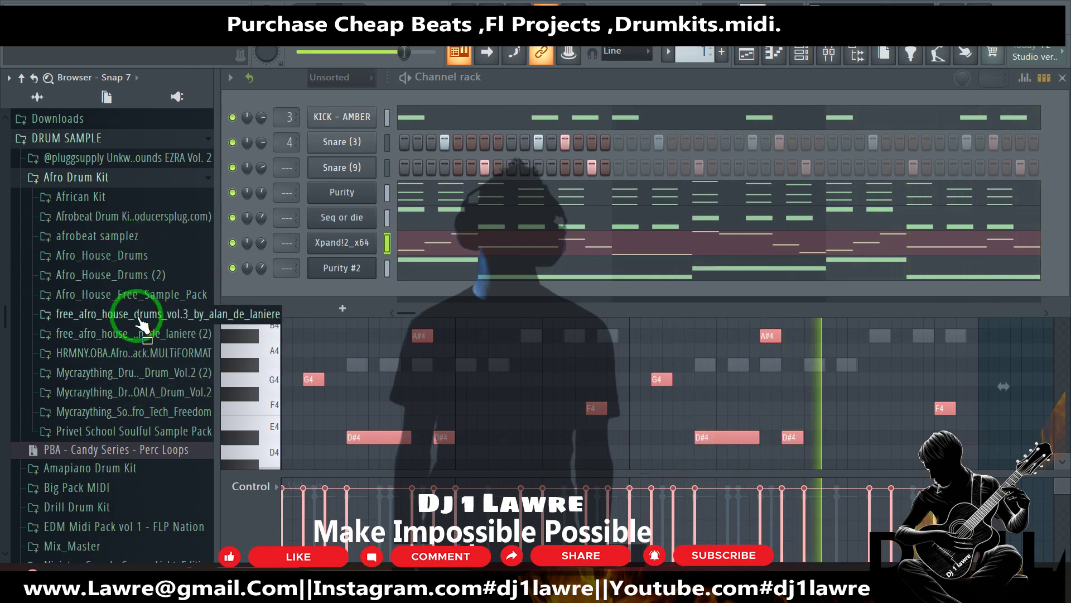
{"action": "left_click", "coordinate": [142, 236]}
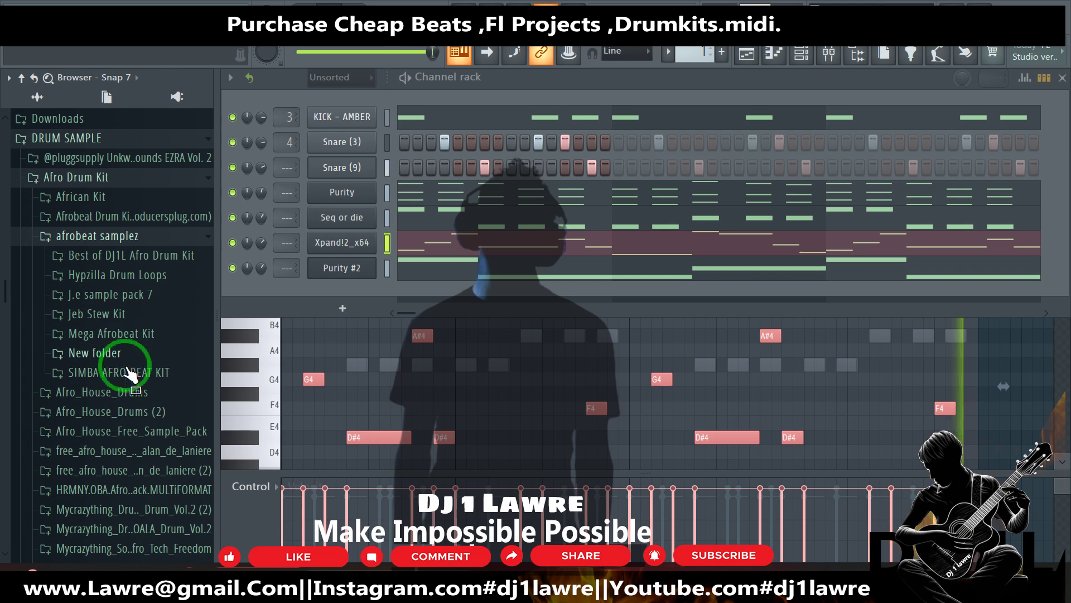
{"action": "left_click", "coordinate": [147, 371]}
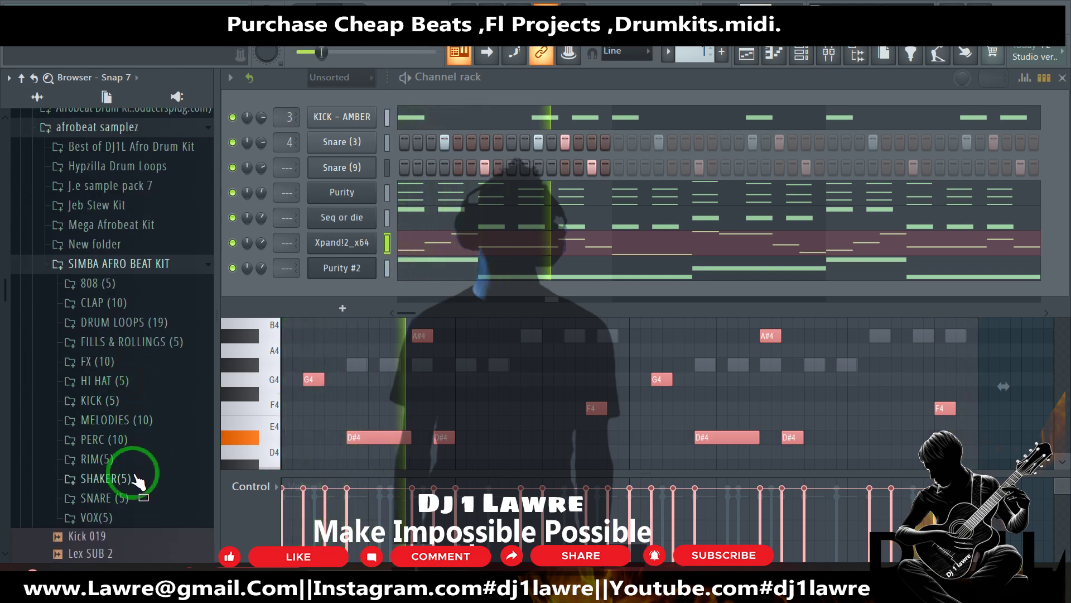
Step: Place the SIMBA ROLL BMP 96 sample from FILLS & ROLLINGS on playlist Track 3, starting at bar 3
{"action": "left_click", "coordinate": [746, 53]}
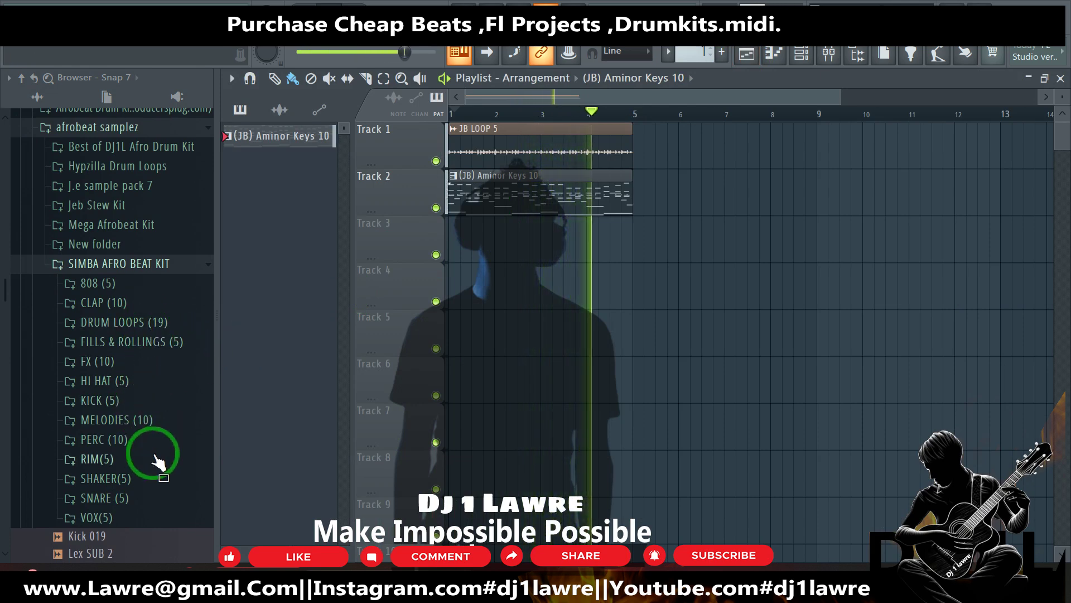
{"action": "left_click", "coordinate": [150, 341]}
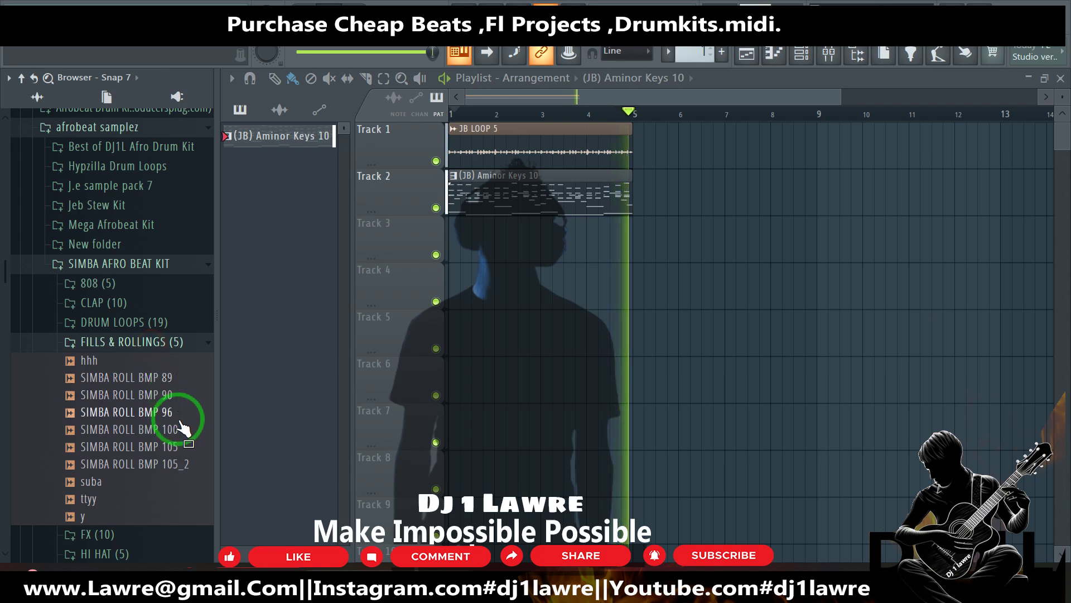
{"action": "left_click_drag", "start_coordinate": [168, 413], "coordinate": [598, 253]}
Step: Duplicate the JB LOOP 5 and (JB) Aminor Keys 10 clips from bars 1–4 into bars 5–8
{"action": "scroll", "coordinate": [610, 253], "scroll_direction": "up", "scroll_amount": 3}
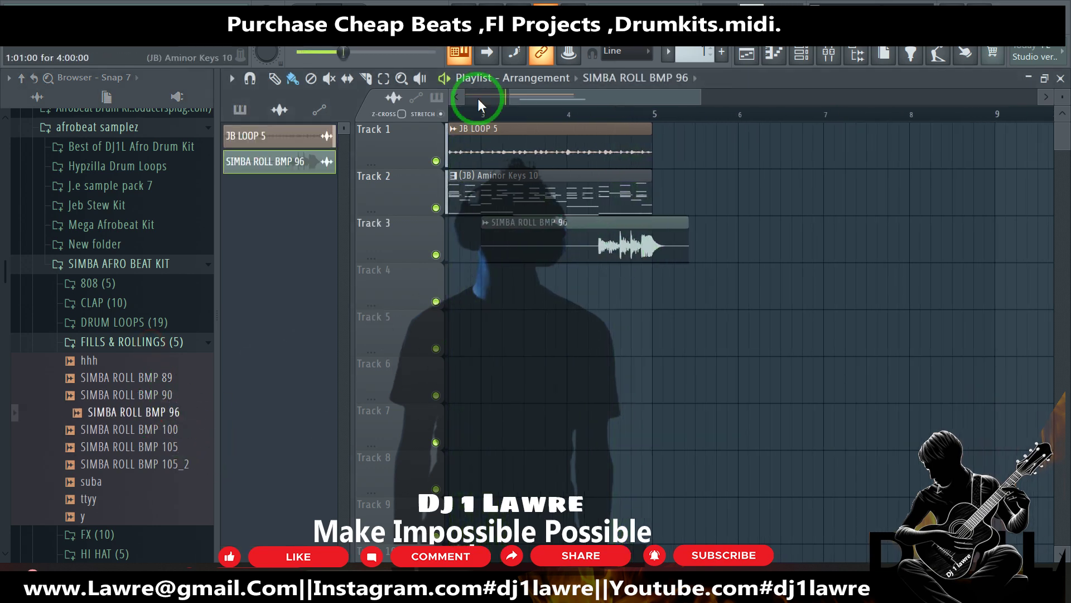
{"action": "scroll", "coordinate": [650, 124], "scroll_direction": "down", "scroll_amount": 3}
{"action": "left_click_drag", "start_coordinate": [772, 179], "coordinate": [466, 144]}
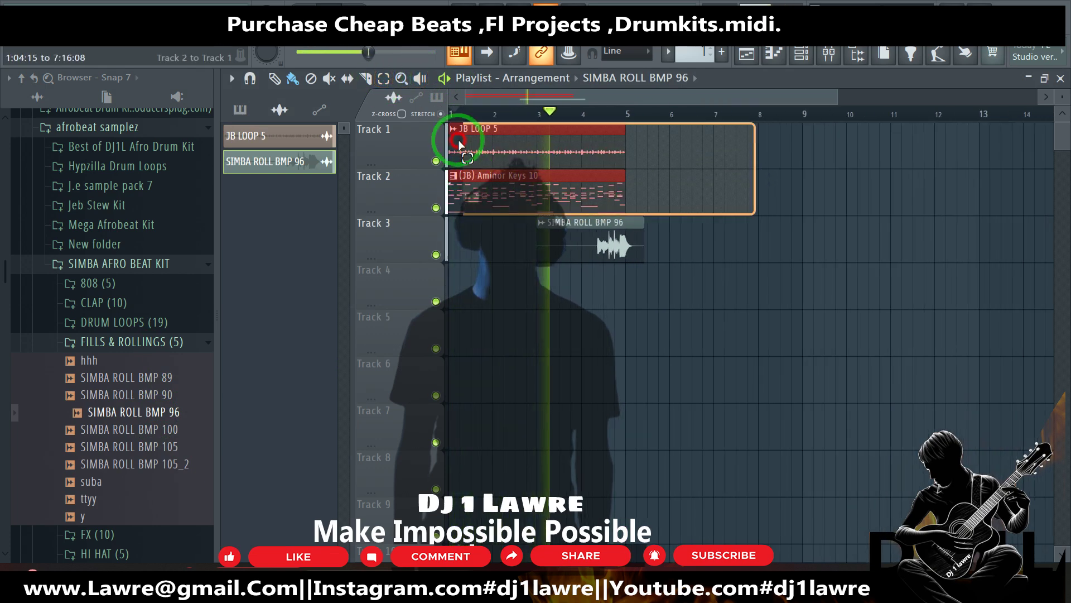
{"action": "left_click_drag", "start_coordinate": [490, 192], "coordinate": [666, 192]}
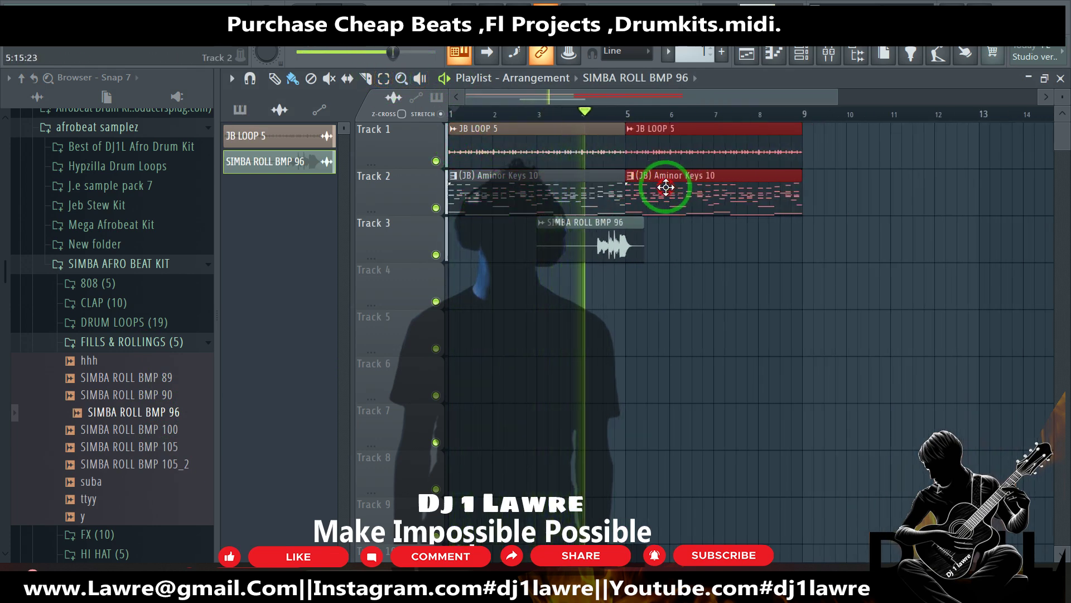
Step: Adjust the channel volume of the SIMBA ROLL BMP 96 clip in its sample settings
{"action": "left_click", "coordinate": [629, 237]}
{"action": "double_click", "coordinate": [631, 236]}
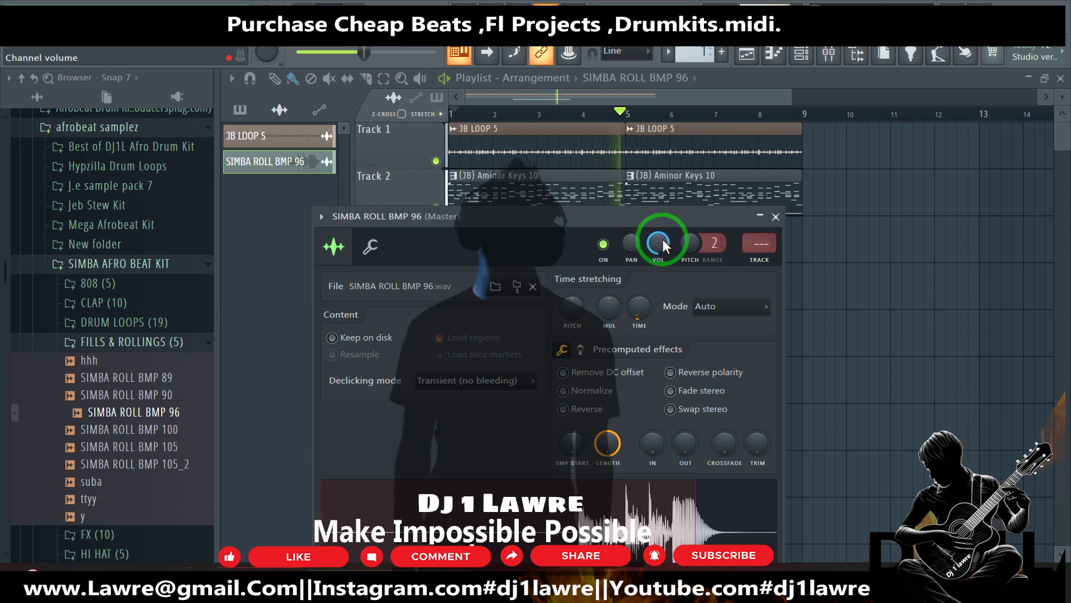
{"action": "left_click", "coordinate": [895, 266]}
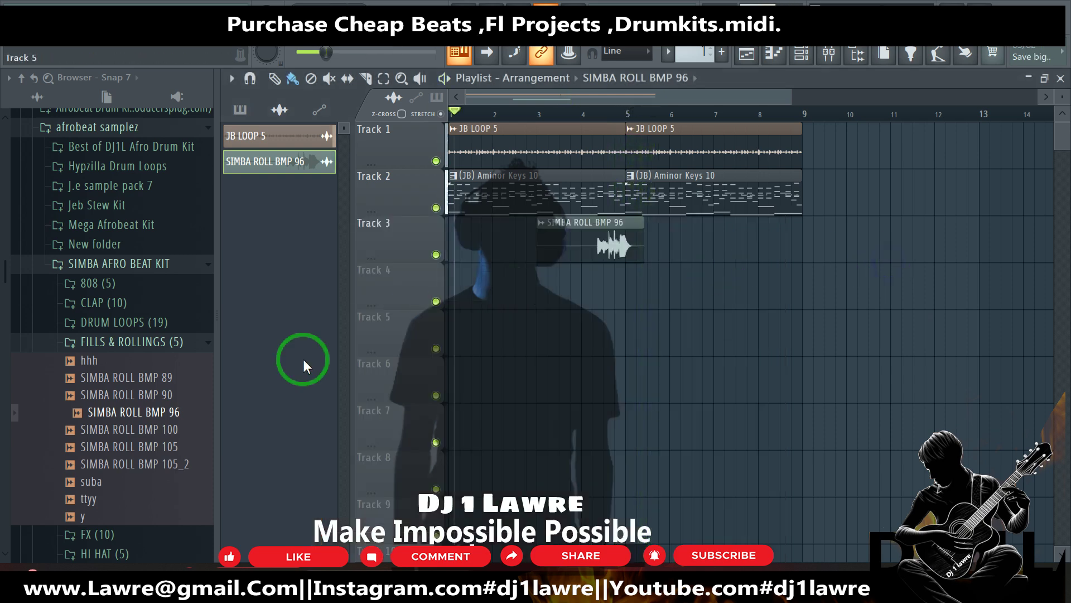
Step: Audition the suba sample and place the ttyy sample on playlist Track 4 at the start of bar 5
{"action": "left_click", "coordinate": [98, 482]}
{"action": "left_click_drag", "start_coordinate": [95, 496], "coordinate": [628, 299]}
{"action": "left_click_drag", "start_coordinate": [671, 372], "coordinate": [669, 369]}
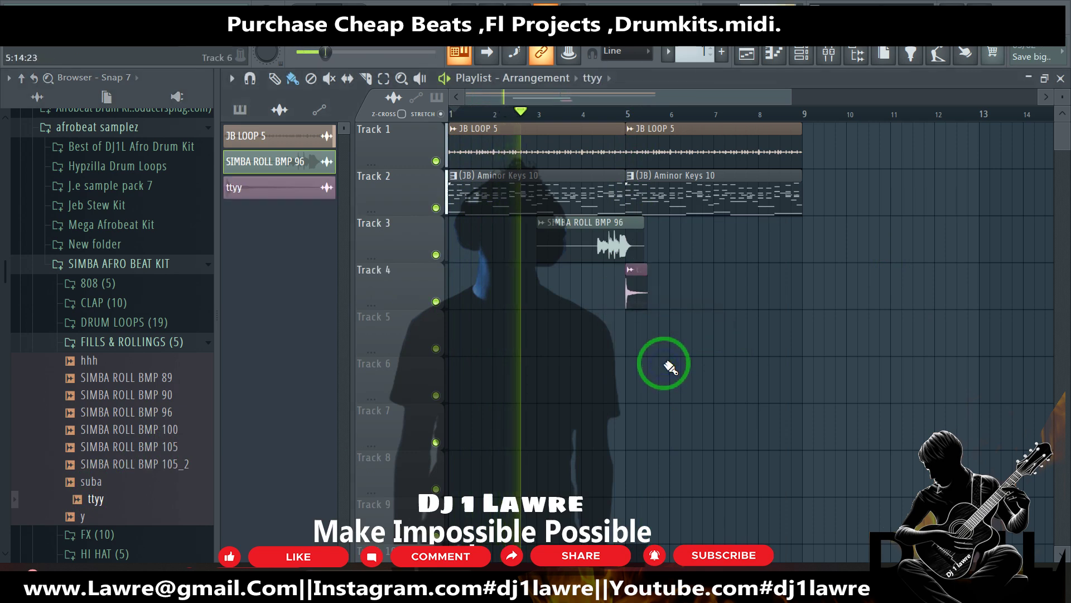
Step: Duplicate the eight bars of JB LOOP 5 and (JB) Aminor Keys 10 clips into bars 9–16 with the Draw tool active
{"action": "left_click", "coordinate": [275, 81]}
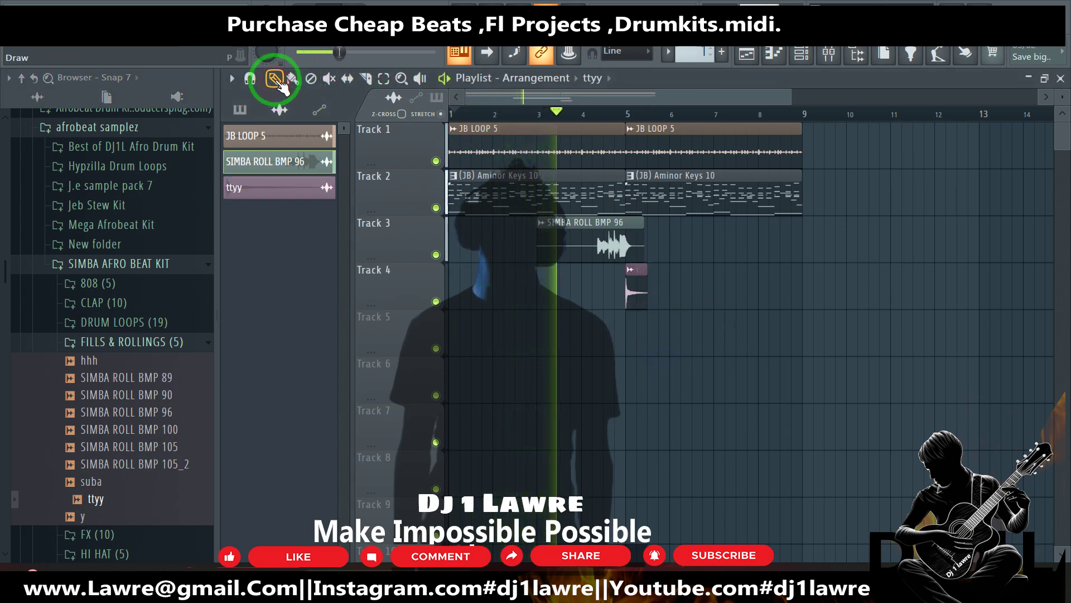
{"action": "left_click_drag", "start_coordinate": [825, 126], "coordinate": [516, 215]}
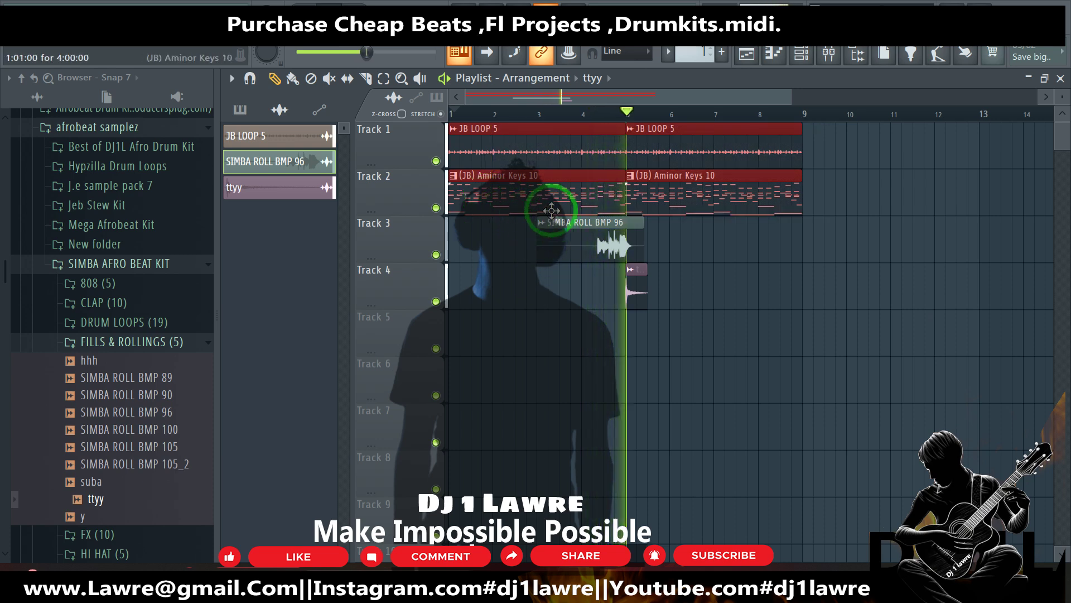
{"action": "left_click_drag", "start_coordinate": [826, 125], "coordinate": [427, 235]}
{"action": "left_click", "coordinate": [482, 282], "text": "ctrl"}
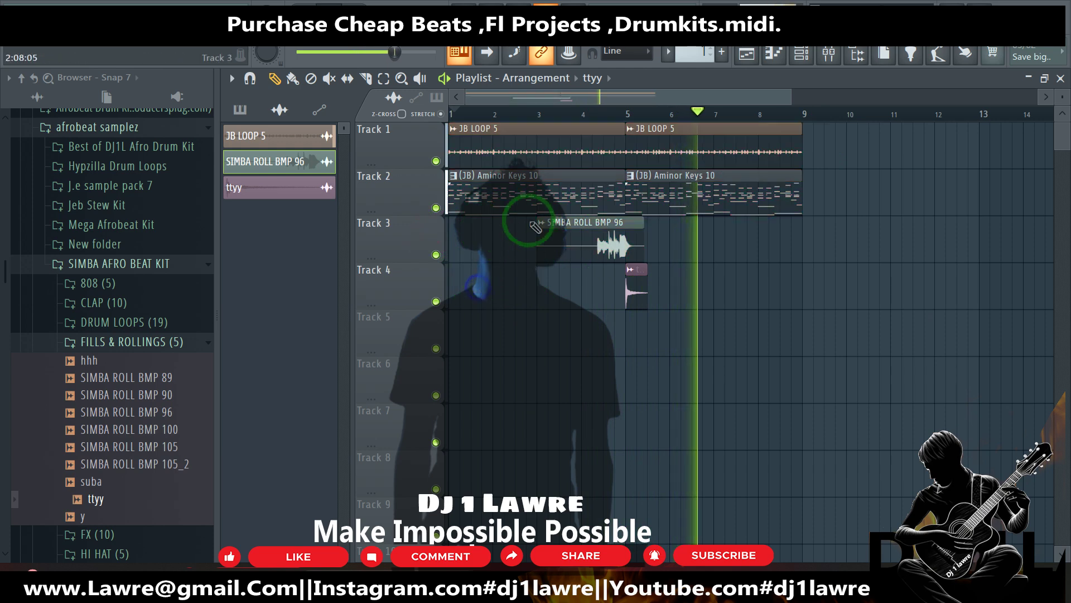
{"action": "mouse_move", "coordinate": [838, 138]}
{"action": "left_mouse_down"}
{"action": "mouse_move", "coordinate": [569, 196]}
{"action": "mouse_move", "coordinate": [516, 194]}
{"action": "mouse_move", "coordinate": [872, 180]}
{"action": "mouse_move", "coordinate": [842, 206]}
{"action": "left_mouse_up"}
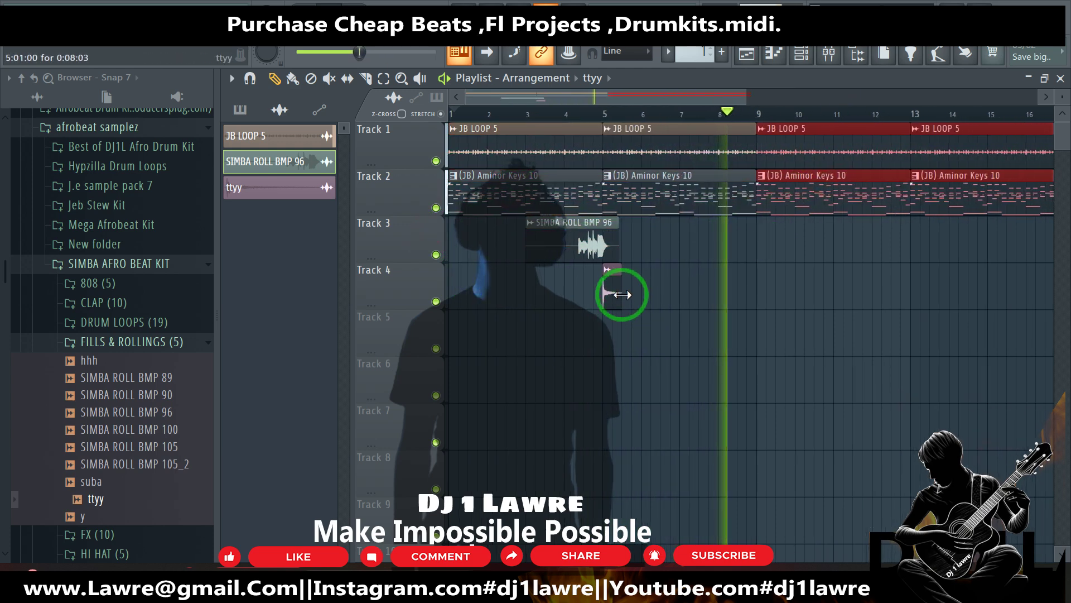
Step: Copy the ttyy hit on Track 4 to the start of bars 9 and 13
{"action": "left_click", "coordinate": [639, 292], "text": "ctrl"}
{"action": "left_click", "coordinate": [765, 300]}
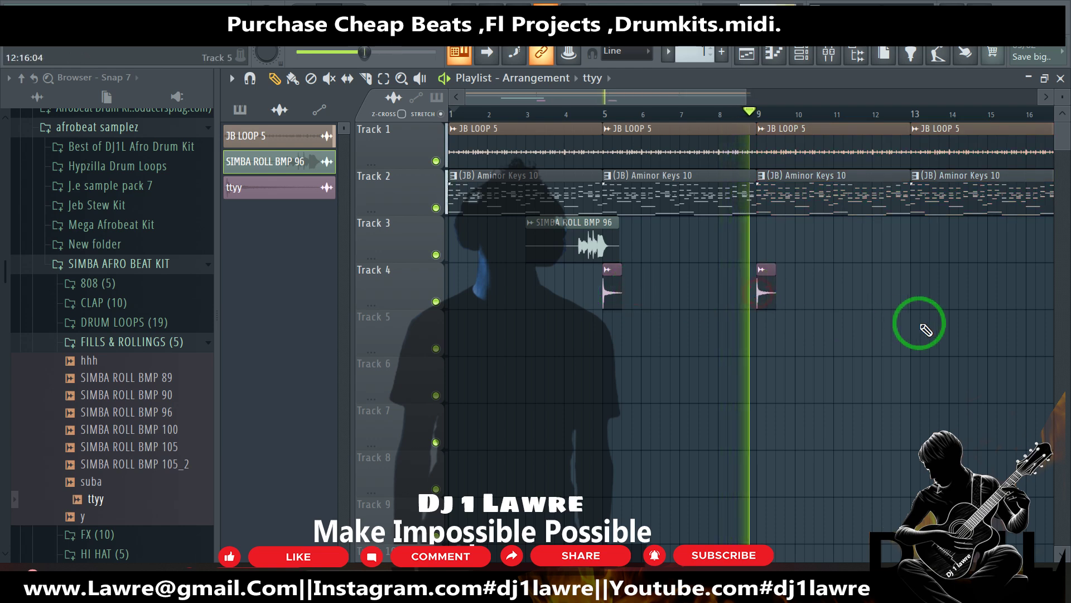
{"action": "left_click", "coordinate": [911, 292]}
{"action": "scroll", "coordinate": [879, 295], "scroll_direction": "down", "scroll_amount": 3}
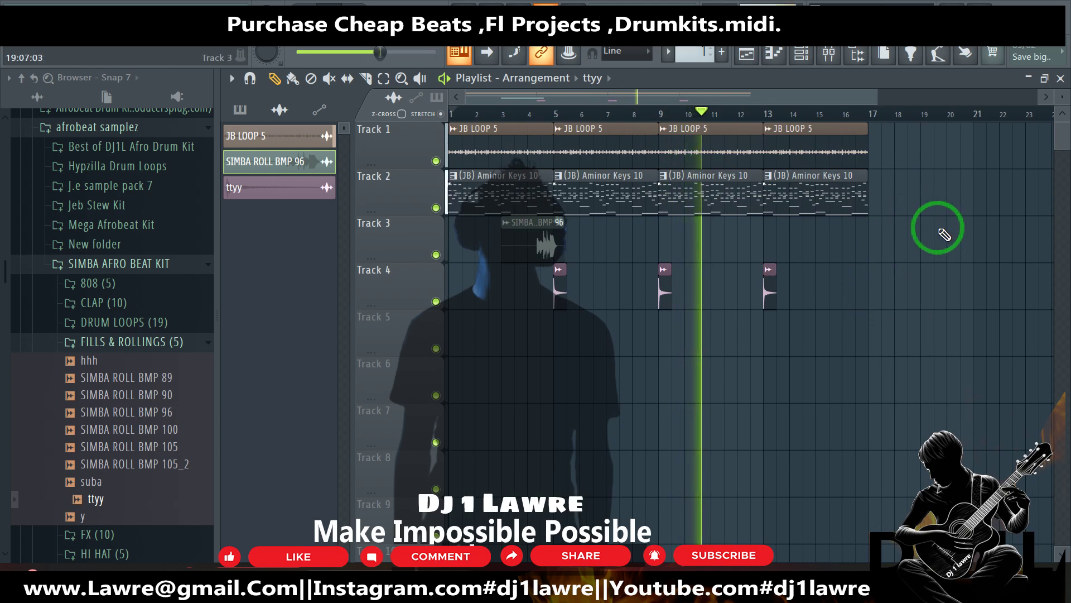
Step: Clone the (JB) Aminor Keys 10 pattern
{"action": "left_click", "coordinate": [839, 199]}
{"action": "right_click", "coordinate": [254, 136]}
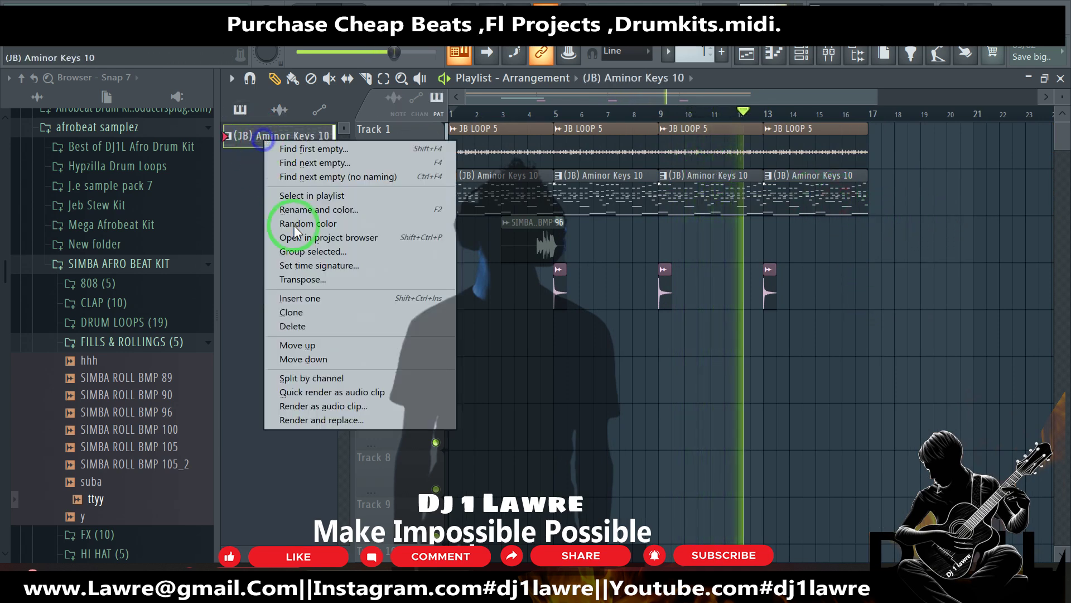
{"action": "left_click", "coordinate": [290, 311]}
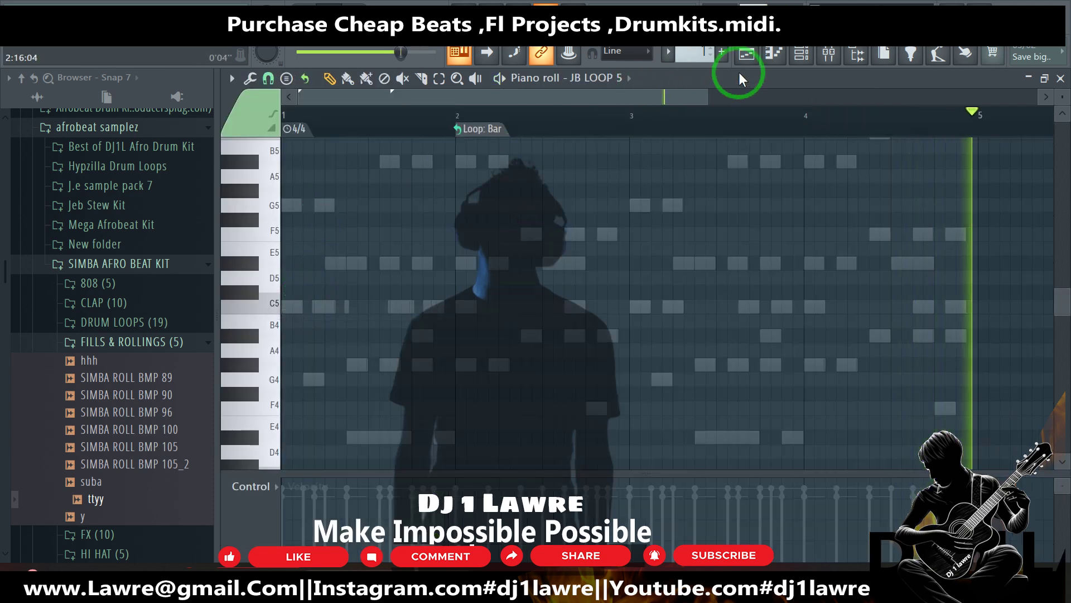
Step: Cut the Xpand!2_x64 channel's notes from the current pattern and return to the playlist
{"action": "left_click", "coordinate": [802, 53]}
{"action": "right_click", "coordinate": [337, 242]}
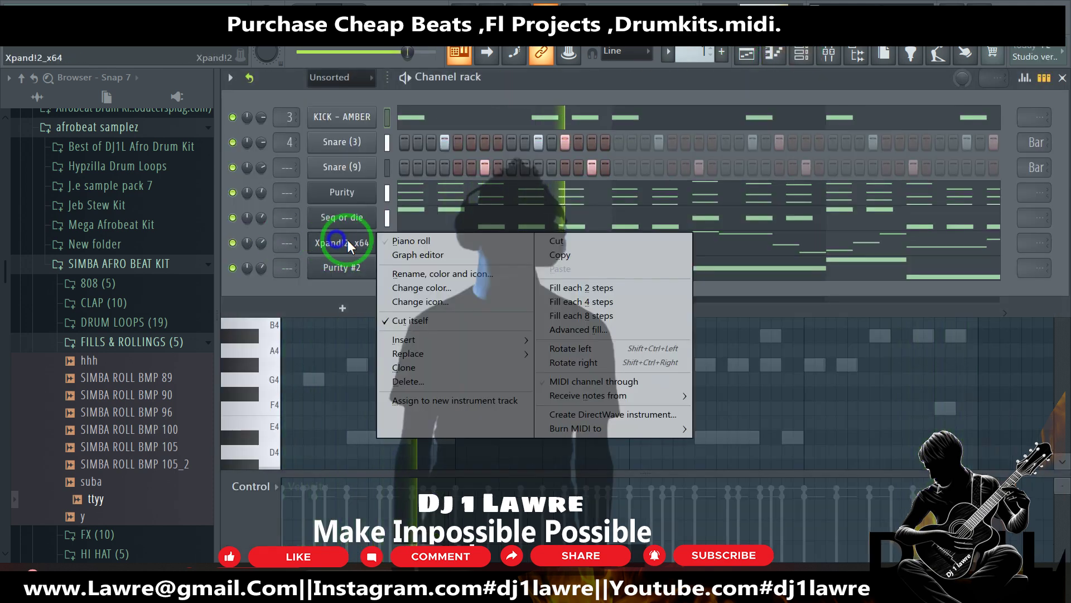
{"action": "left_click", "coordinate": [560, 239]}
{"action": "left_click", "coordinate": [803, 49]}
{"action": "left_click", "coordinate": [747, 53]}
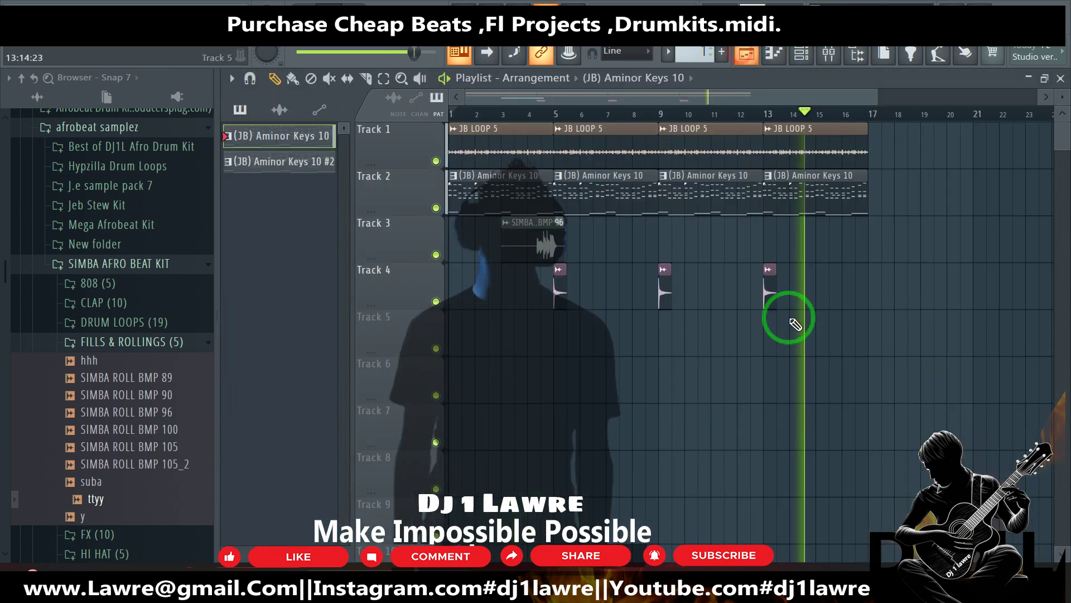
Step: Place three (JB) Aminor Keys 10 #2 pattern clips on Track 5 to cover bars 5 to 16
{"action": "left_click", "coordinate": [301, 161]}
{"action": "left_click", "coordinate": [558, 336]}
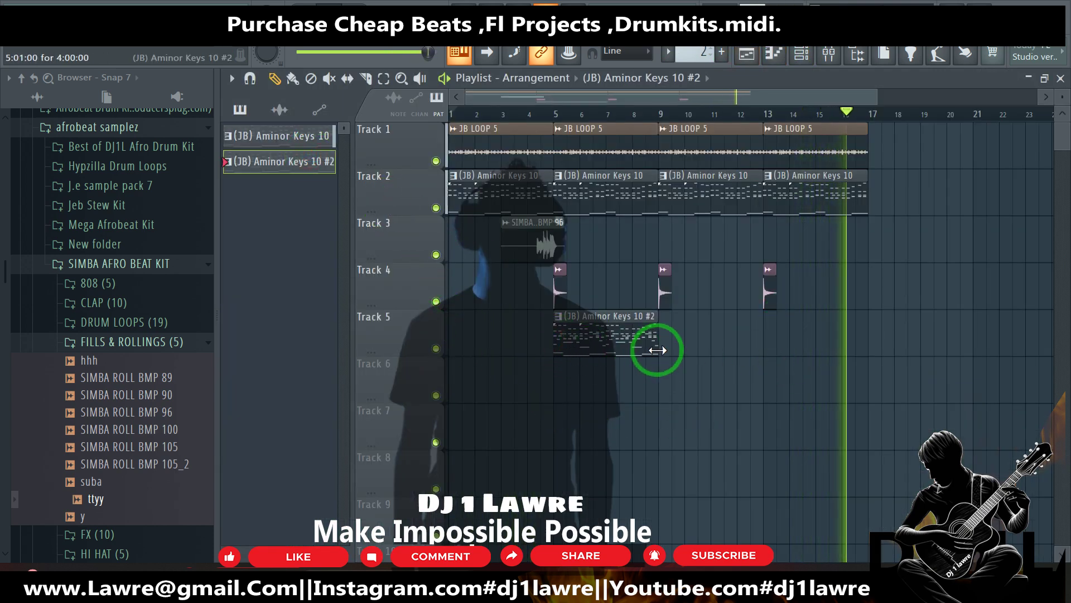
{"action": "left_click", "coordinate": [692, 346]}
{"action": "left_click", "coordinate": [777, 350]}
Step: Delete the (JB) Aminor Keys 10 clips from bars 5 to 16 on Track 2 and align the last #2 clip to bar 13
{"action": "right_click", "coordinate": [626, 203]}
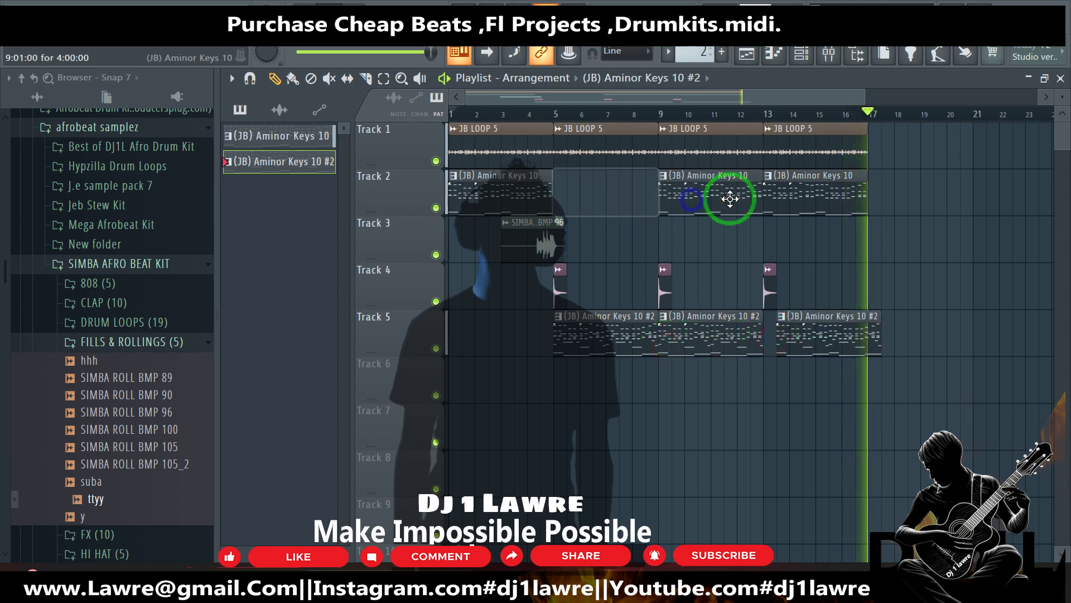
{"action": "right_click", "coordinate": [729, 199]}
{"action": "right_click", "coordinate": [799, 201]}
{"action": "left_click_drag", "start_coordinate": [824, 335], "coordinate": [811, 335]}
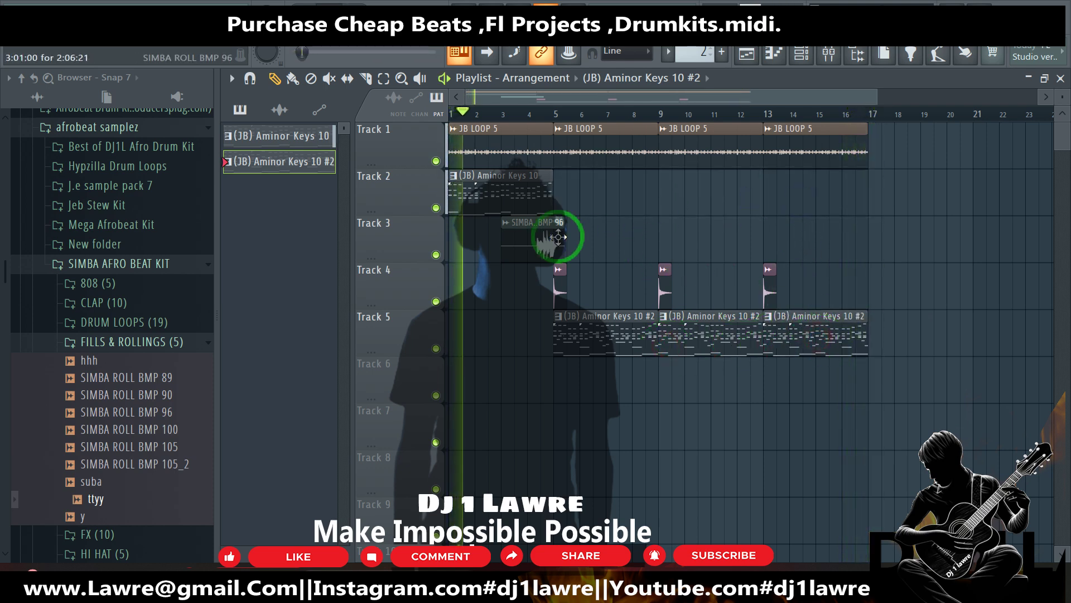
Step: Add a (JB) Aminor Keys 10 clip at bar 17 on Track 2 and copy only the JB LOOP 5 and ttyy clips from bar 13 there
{"action": "left_click", "coordinate": [902, 193]}
{"action": "left_click_drag", "start_coordinate": [832, 162], "coordinate": [775, 117]}
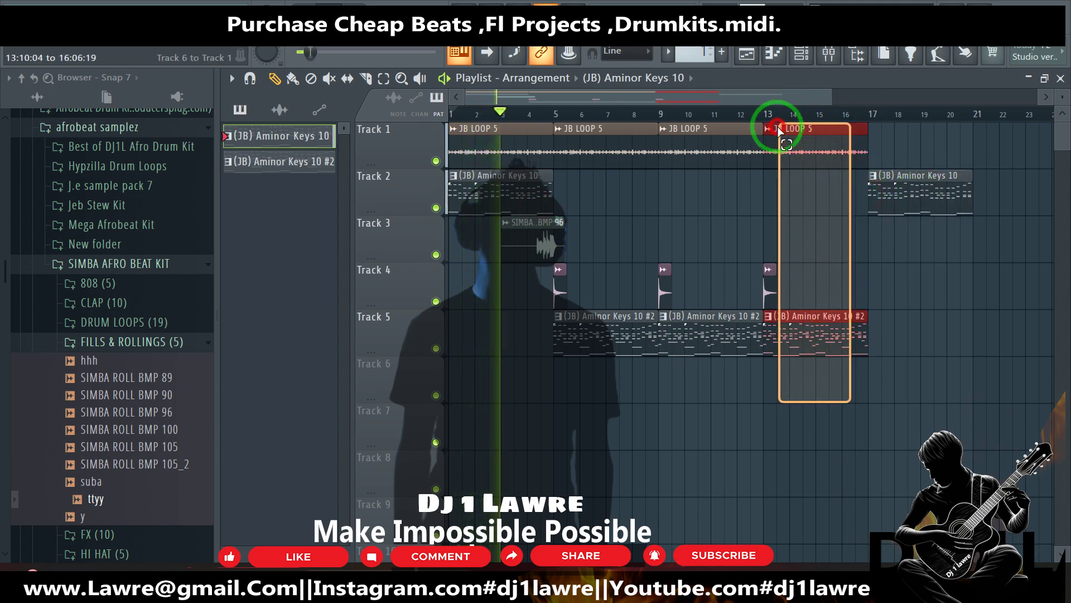
{"action": "left_click_drag", "start_coordinate": [821, 341], "coordinate": [933, 329]}
{"action": "right_click", "coordinate": [909, 340]}
Step: Copy the SIMBA ROLL BMP 96 clip on Track 3 to the start of bar 15
{"action": "scroll", "coordinate": [782, 373], "scroll_direction": "down", "scroll_amount": 1}
{"action": "scroll", "coordinate": [787, 377], "scroll_direction": "down", "scroll_amount": 1}
{"action": "left_click_drag", "start_coordinate": [526, 241], "coordinate": [766, 239]}
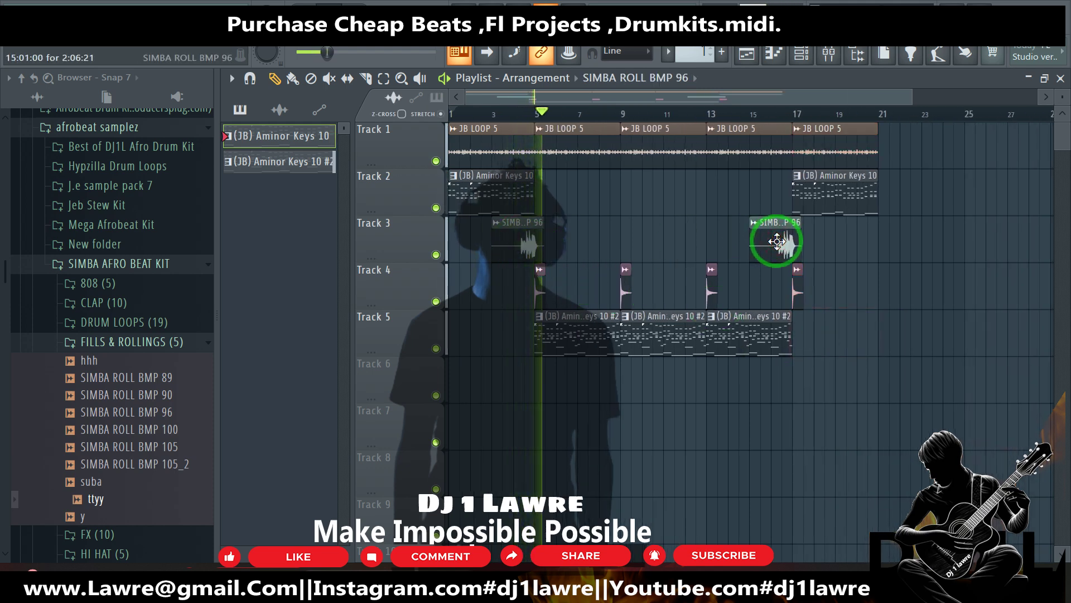
Step: Adjust the fade-out in the SIMBA ROLL BMP 96 sample settings and return to the playlist
{"action": "double_click", "coordinate": [763, 260]}
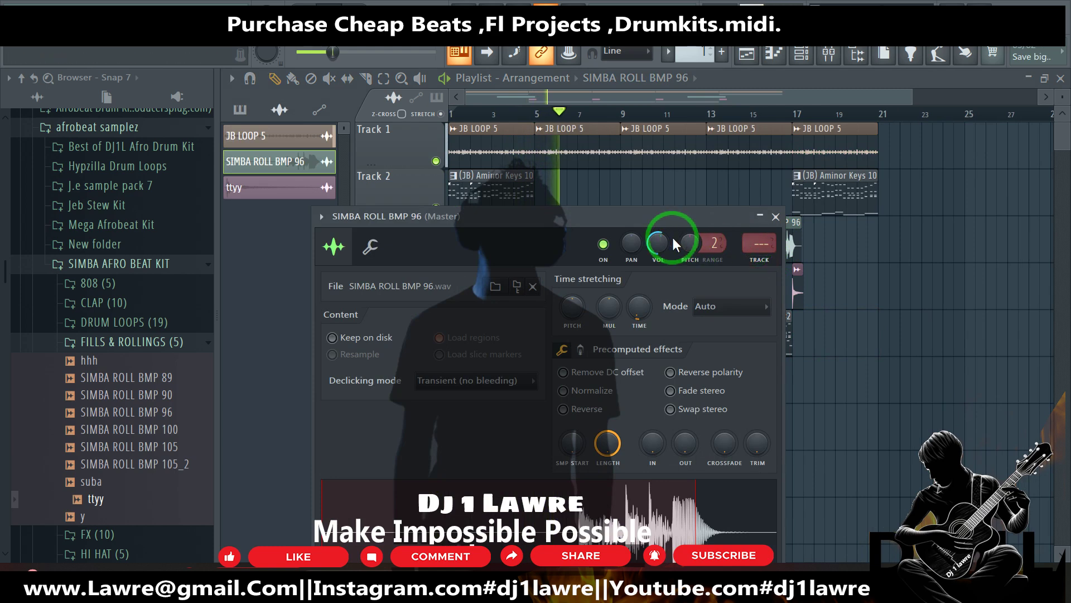
{"action": "right_click", "coordinate": [836, 287]}
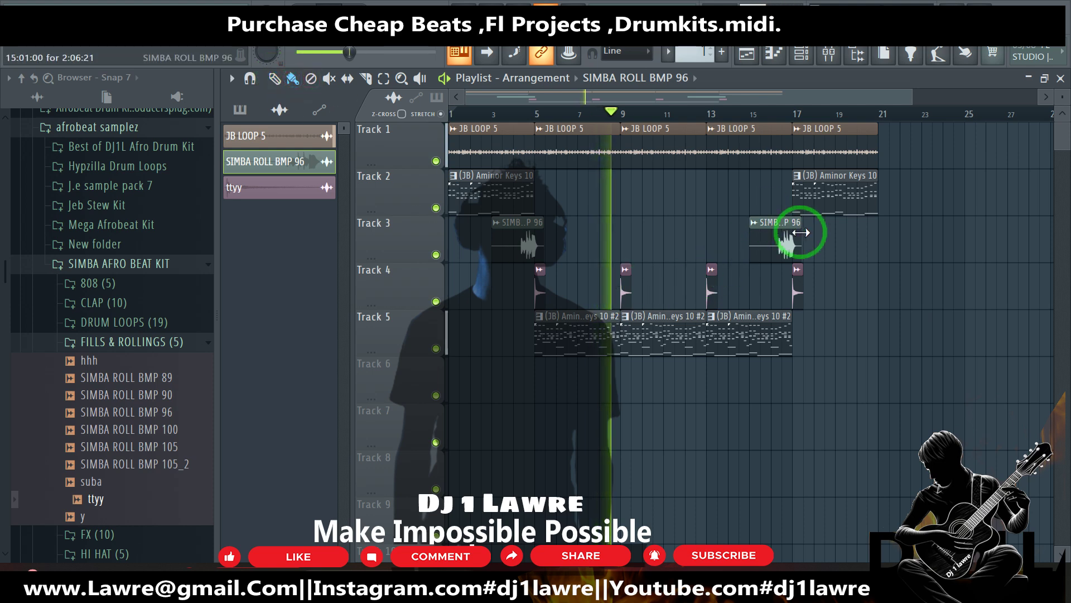
{"action": "double_click", "coordinate": [781, 237]}
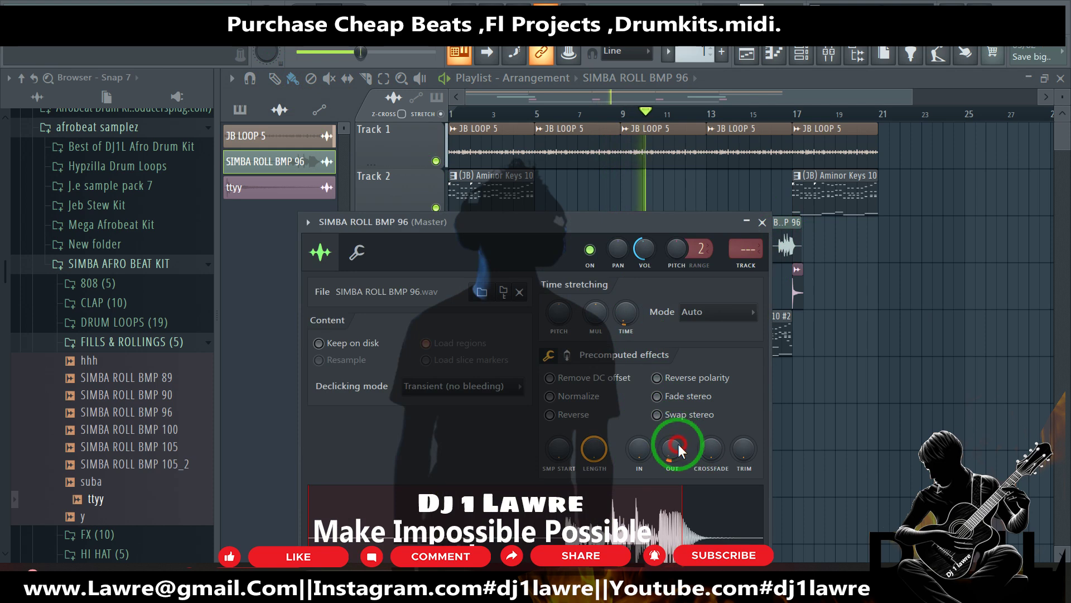
{"action": "left_click", "coordinate": [887, 327]}
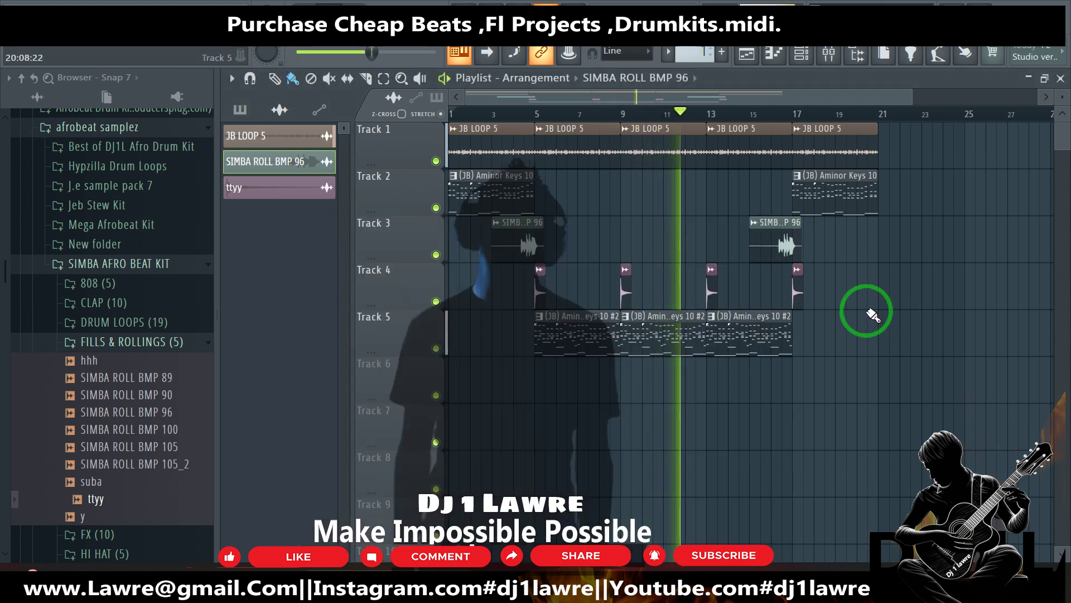
Step: Audition the suba sample in the FILLS & ROLLINGS folder and collapse the folder
{"action": "left_click", "coordinate": [406, 366]}
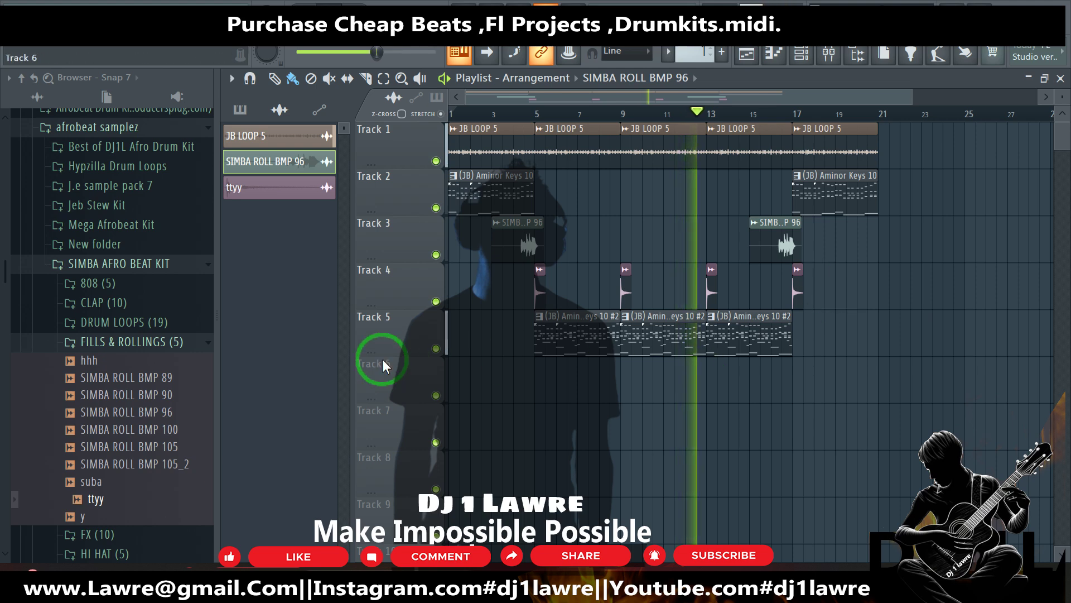
{"action": "left_click", "coordinate": [114, 306]}
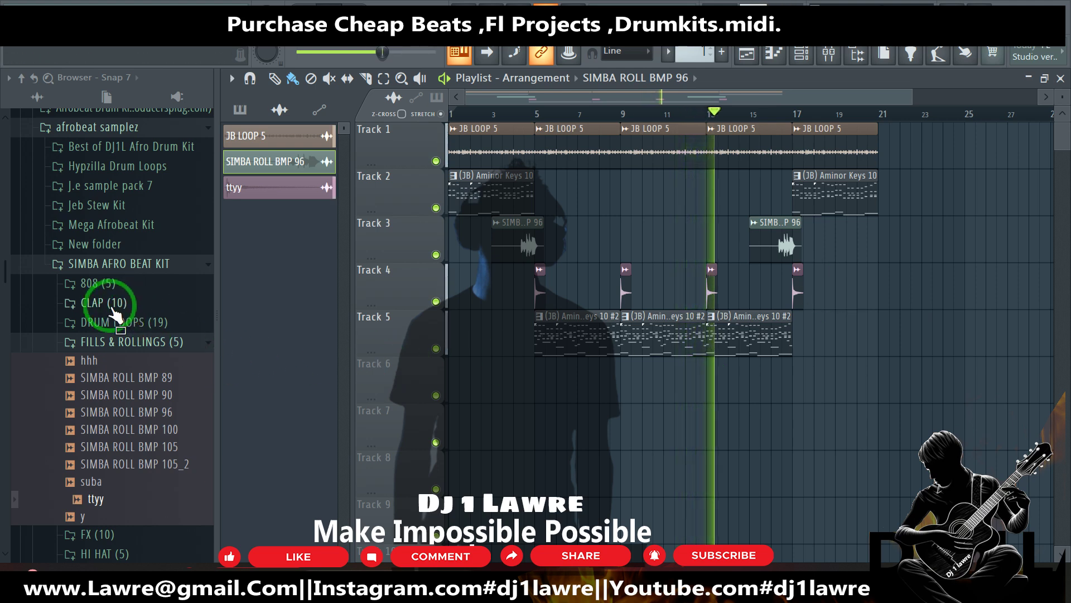
{"action": "left_click", "coordinate": [101, 481]}
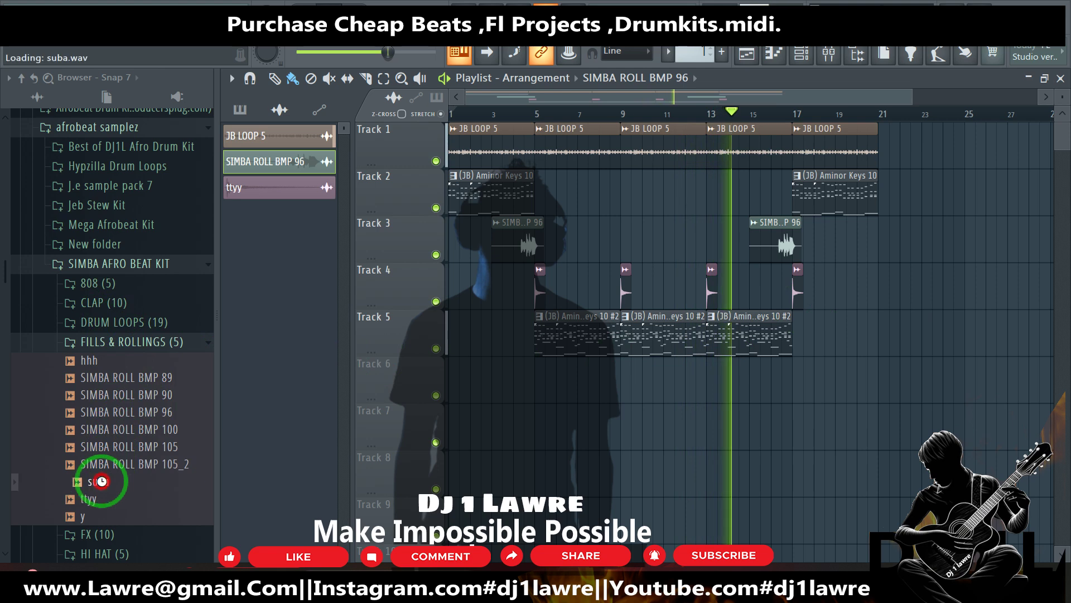
{"action": "left_click", "coordinate": [89, 515]}
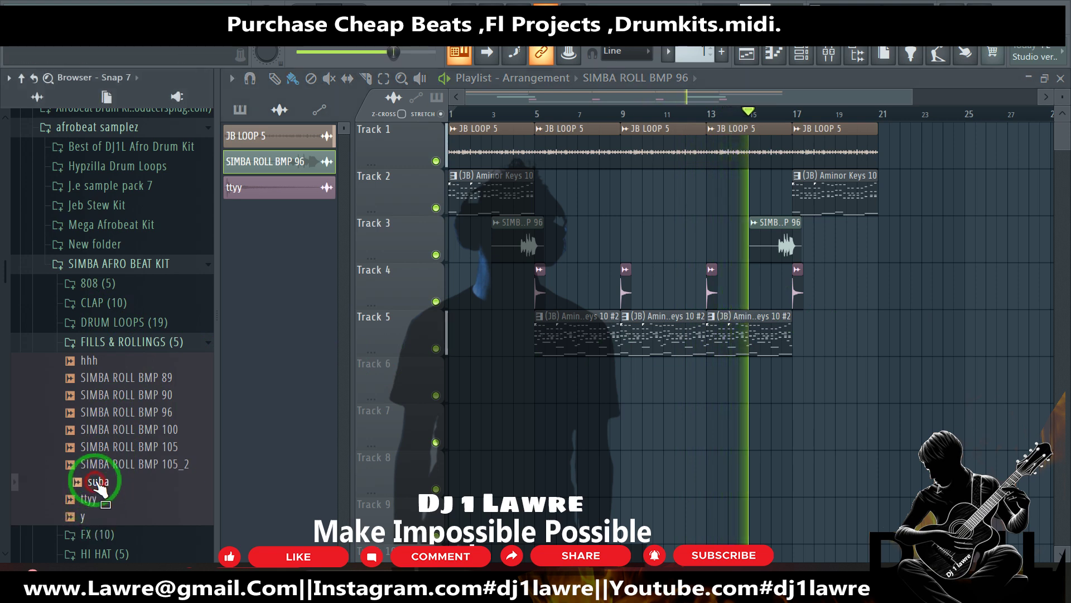
{"action": "left_click", "coordinate": [98, 342]}
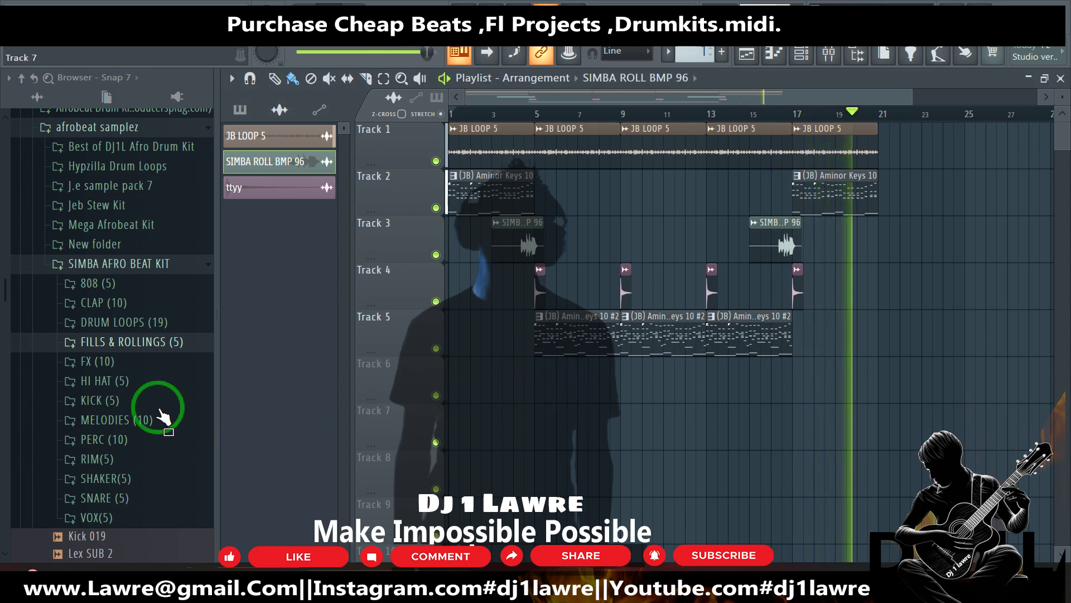
Step: Audition samples in the HI HAT, PERC and RIM folders of the SIMBA AFRO BEAT KIT
{"action": "left_click", "coordinate": [124, 384]}
{"action": "left_click", "coordinate": [127, 451]}
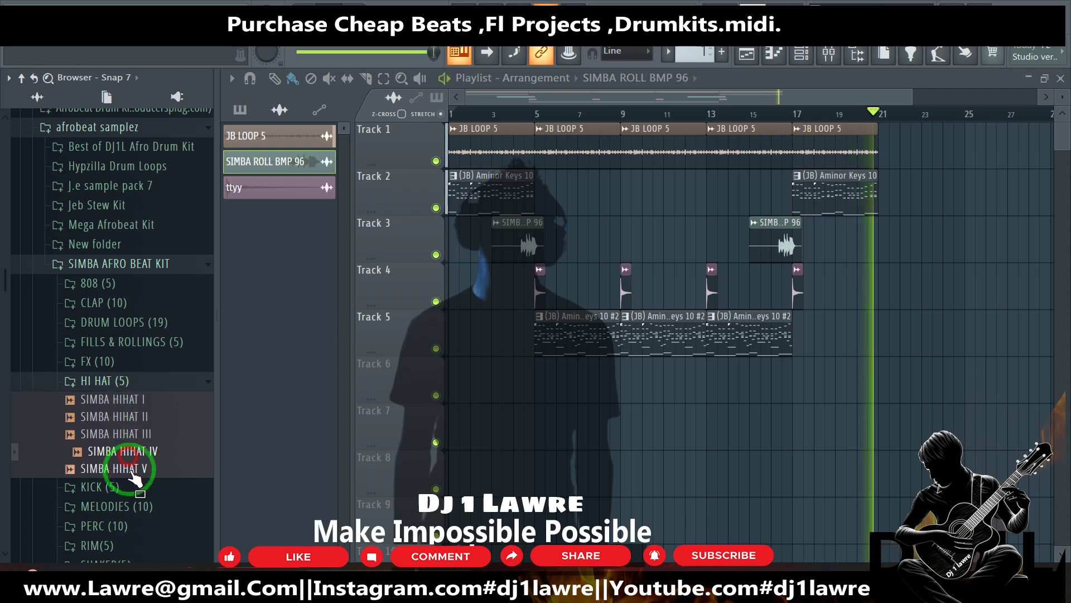
{"action": "left_click", "coordinate": [120, 526]}
{"action": "left_click", "coordinate": [126, 519]}
{"action": "left_click", "coordinate": [126, 446]}
{"action": "scroll", "coordinate": [130, 446], "scroll_direction": "down", "scroll_amount": 3}
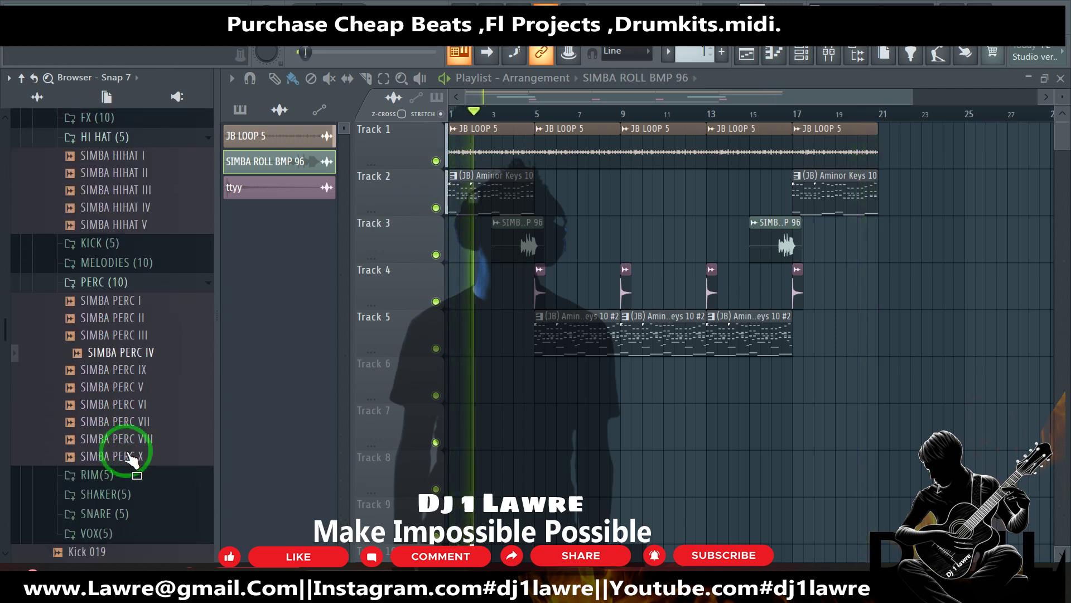
{"action": "left_click", "coordinate": [120, 471]}
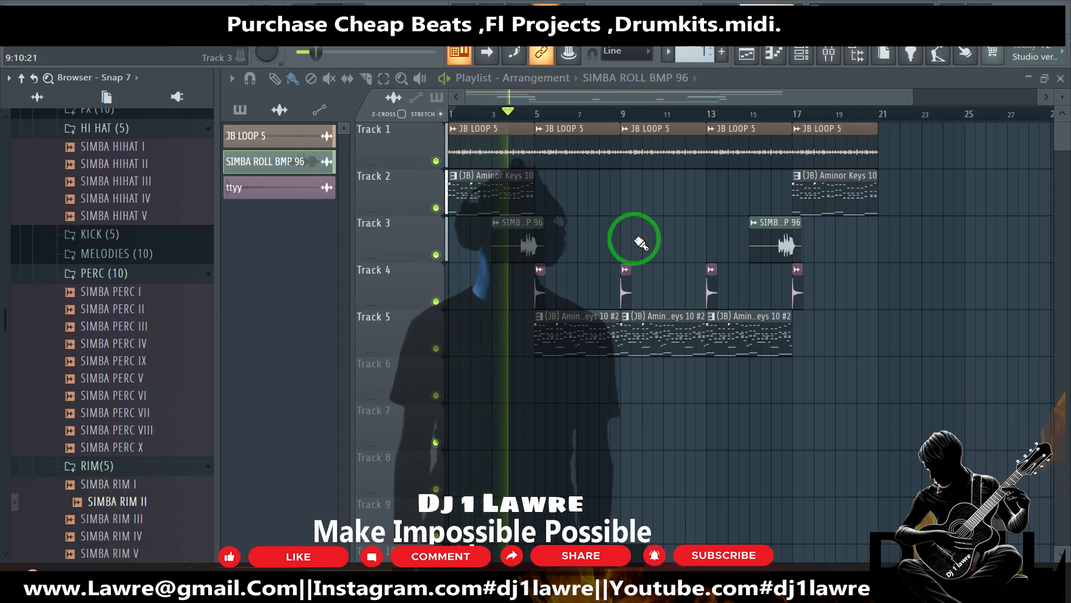
Step: Show the channel rack and audition CHORD Gm BMP 108 and SIMBA HIHAT IV from the SIMBA AFRO BEAT KIT
{"action": "left_click", "coordinate": [804, 51]}
{"action": "left_click", "coordinate": [346, 90]}
{"action": "left_click", "coordinate": [333, 119]}
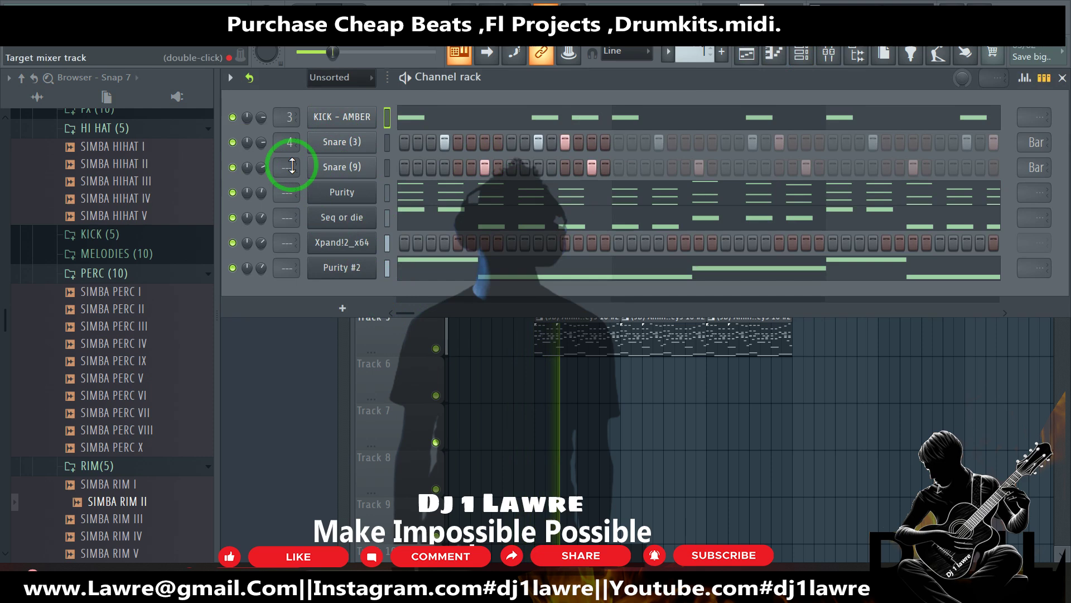
{"action": "scroll", "coordinate": [133, 351], "scroll_direction": "up", "scroll_amount": 3}
{"action": "left_click", "coordinate": [132, 357]}
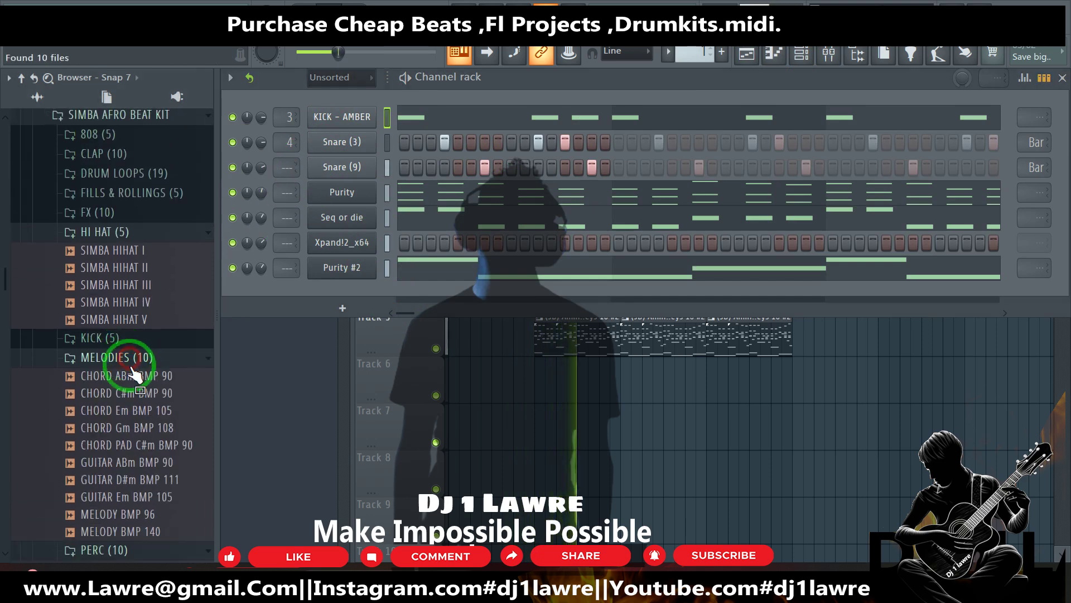
{"action": "left_click", "coordinate": [114, 355]}
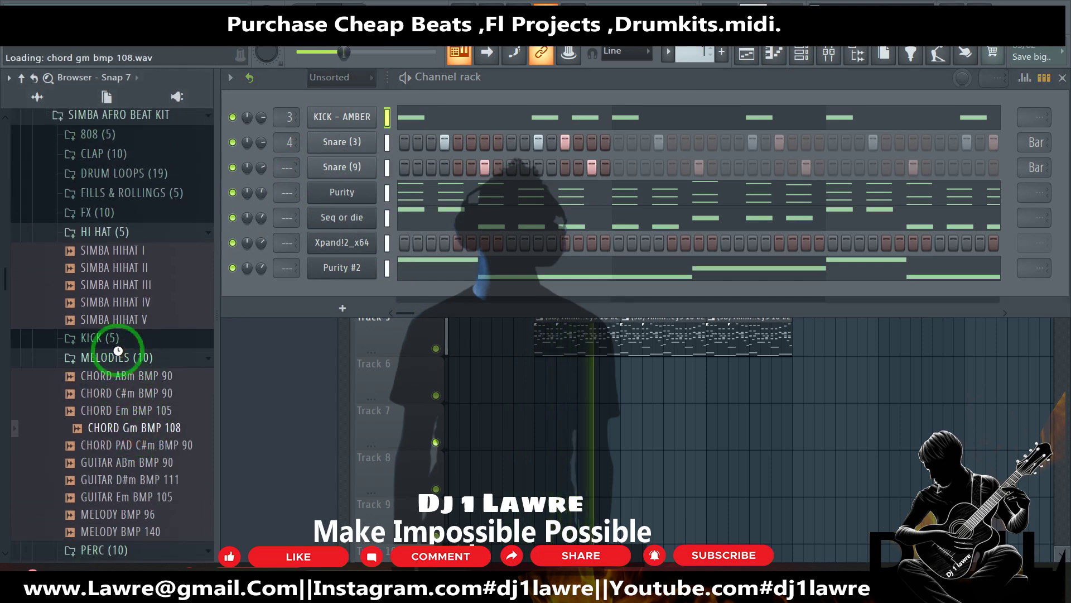
{"action": "left_click", "coordinate": [132, 303]}
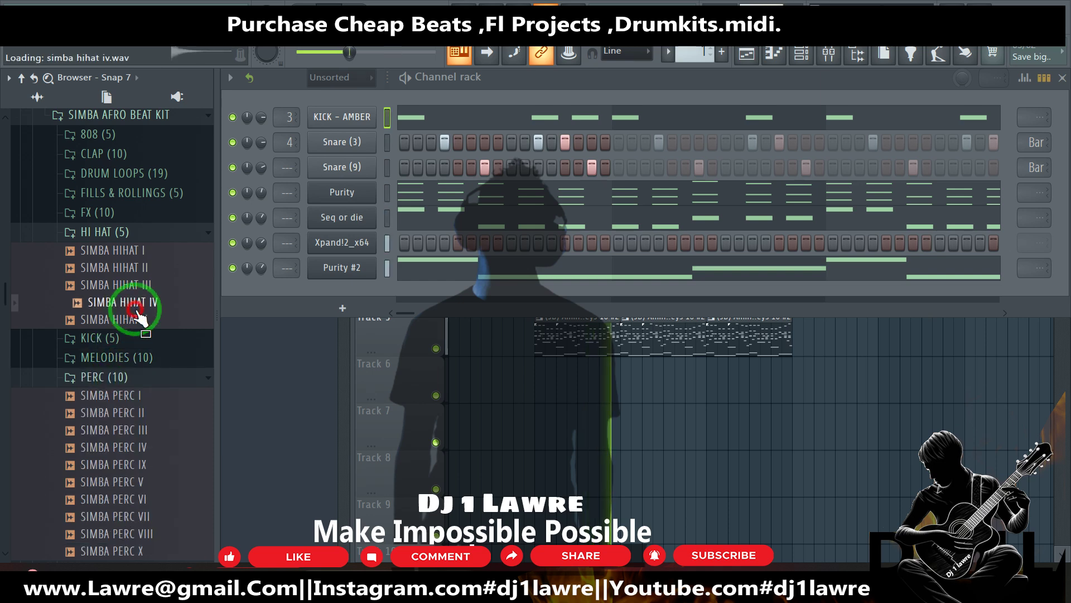
{"action": "scroll", "coordinate": [134, 329], "scroll_direction": "up", "scroll_amount": 2}
{"action": "left_click", "coordinate": [118, 336]}
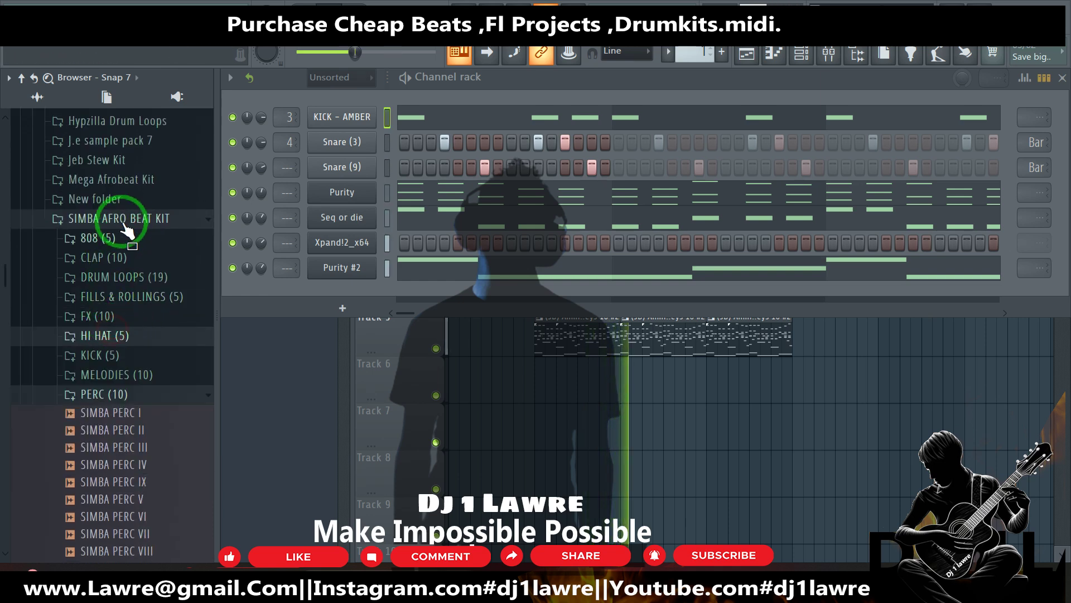
Step: Switch to the Jeb Stew Kit and audition the JEB HH samples in its Hatz folder
{"action": "left_click", "coordinate": [125, 218]}
{"action": "scroll", "coordinate": [140, 311], "scroll_direction": "up", "scroll_amount": 3}
{"action": "scroll", "coordinate": [136, 314], "scroll_direction": "up", "scroll_amount": 2}
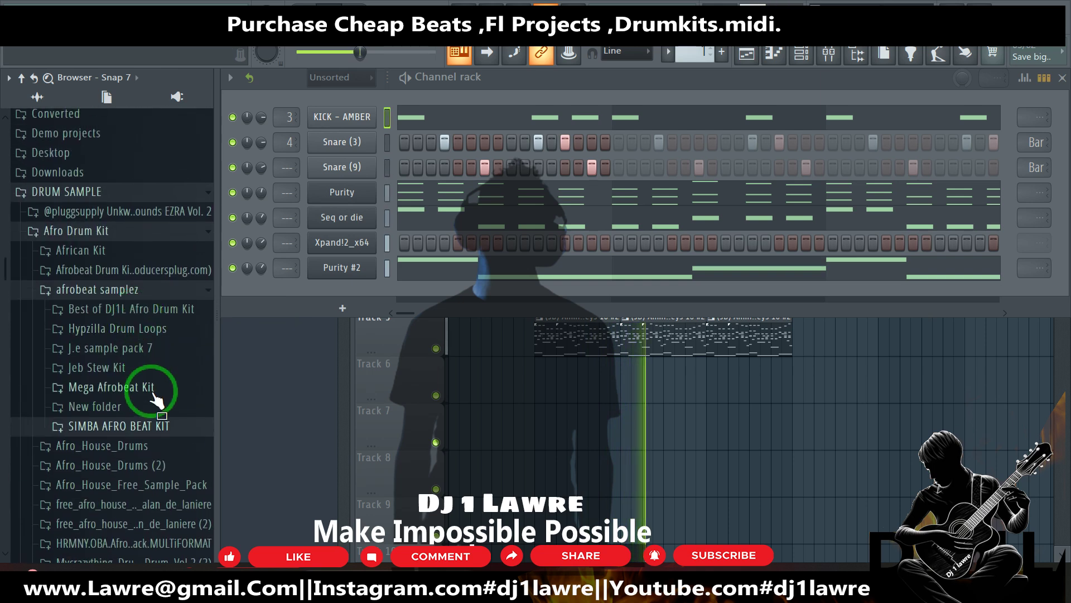
{"action": "left_click", "coordinate": [132, 368]}
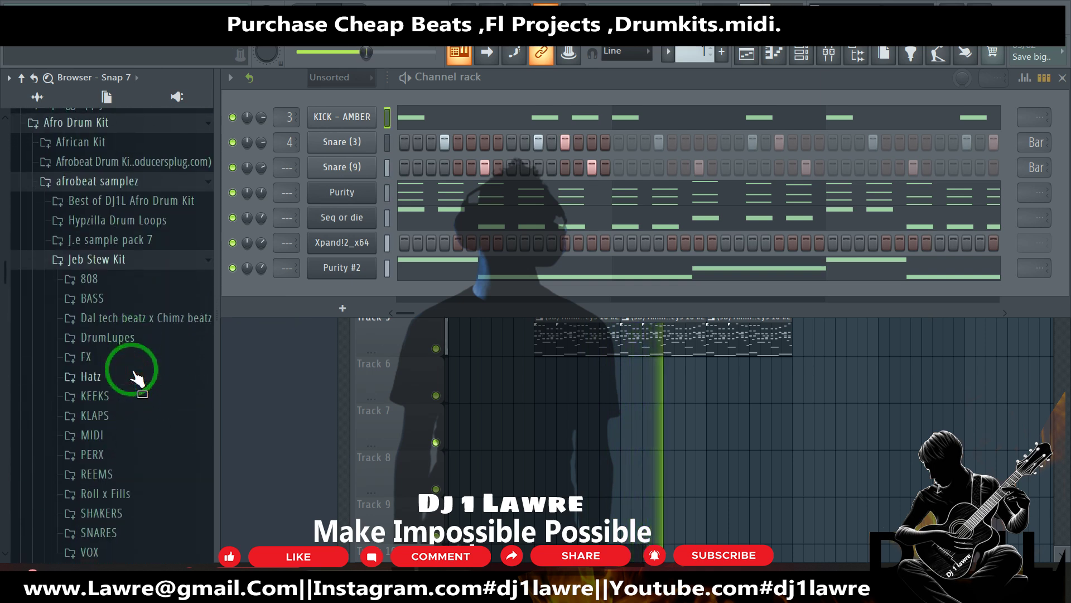
{"action": "left_click", "coordinate": [110, 378]}
{"action": "left_click", "coordinate": [113, 398]}
{"action": "left_click", "coordinate": [115, 412]}
{"action": "left_click", "coordinate": [120, 397]}
{"action": "left_click", "coordinate": [122, 436]}
{"action": "left_click", "coordinate": [122, 466]}
{"action": "left_click", "coordinate": [127, 498]}
{"action": "scroll", "coordinate": [127, 497], "scroll_direction": "down", "scroll_amount": 2}
{"action": "left_click", "coordinate": [123, 412]}
{"action": "left_click", "coordinate": [122, 445]}
Step: Add Jeb OH 2 from the OH folder as a new channel and open its piano roll
{"action": "left_click", "coordinate": [112, 468]}
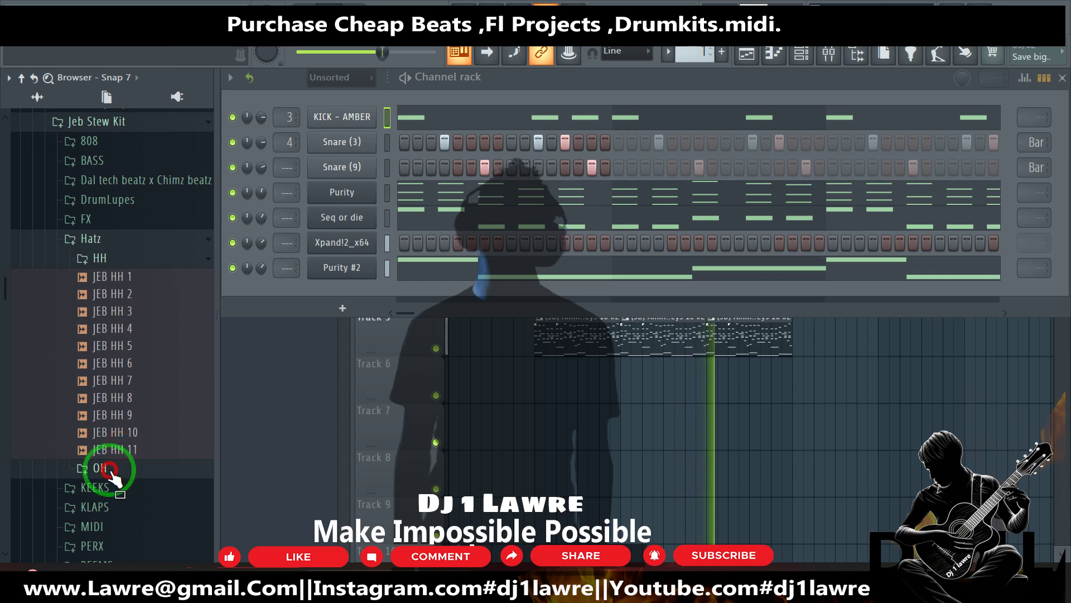
{"action": "left_click", "coordinate": [123, 450]}
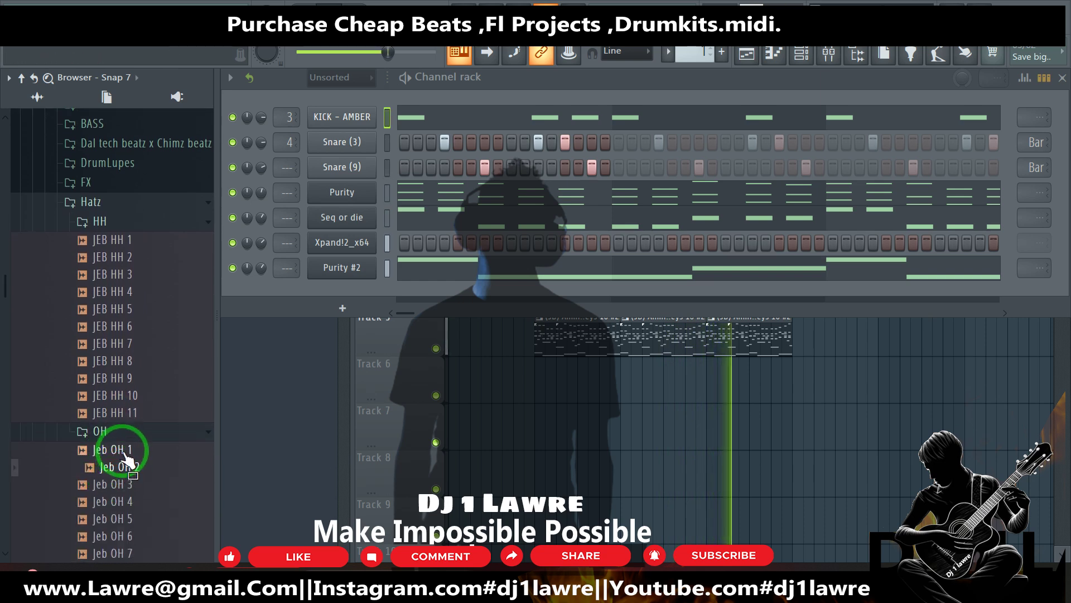
{"action": "left_click_drag", "start_coordinate": [128, 466], "coordinate": [363, 295]}
{"action": "right_click", "coordinate": [363, 295]}
{"action": "left_click", "coordinate": [401, 288]}
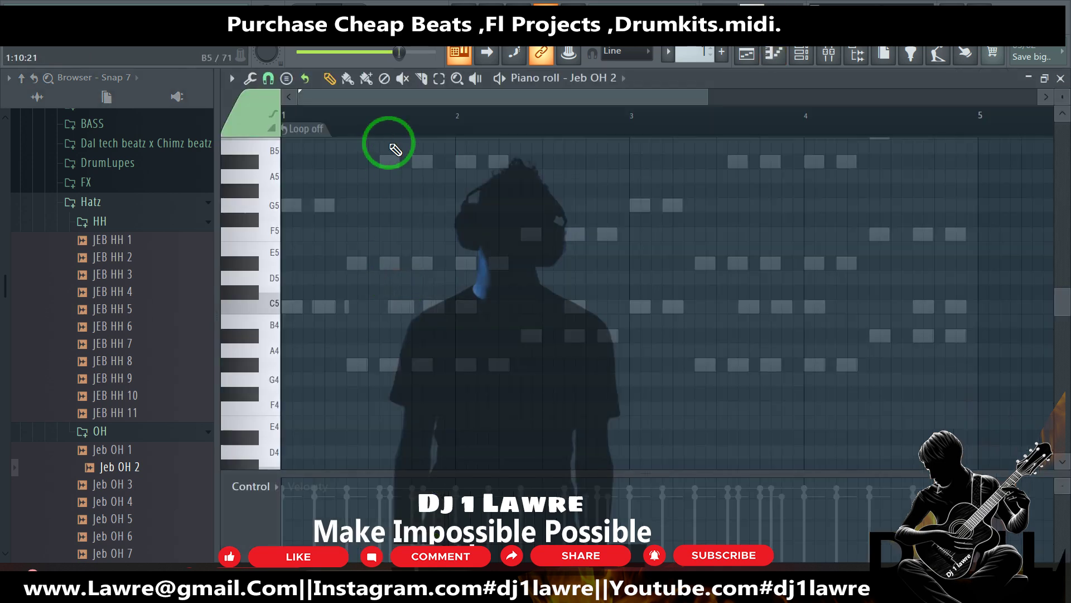
Step: Draw a C5 note at step 11 of bar 1 for Jeb OH 2 and loop it every bar
{"action": "scroll", "coordinate": [390, 120], "scroll_direction": "down", "scroll_amount": 3}
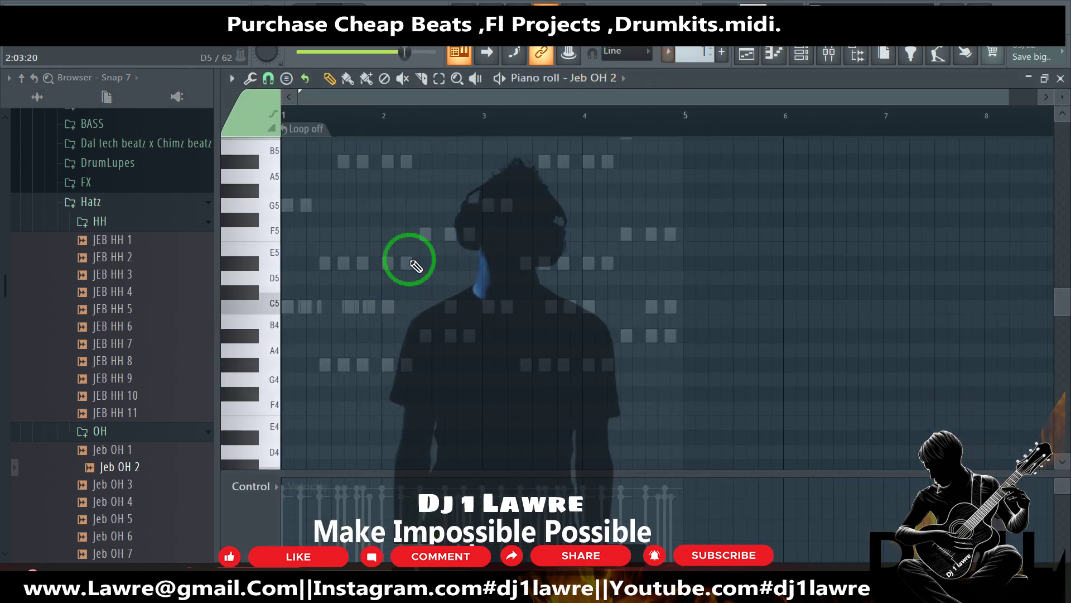
{"action": "key", "text": "space"}
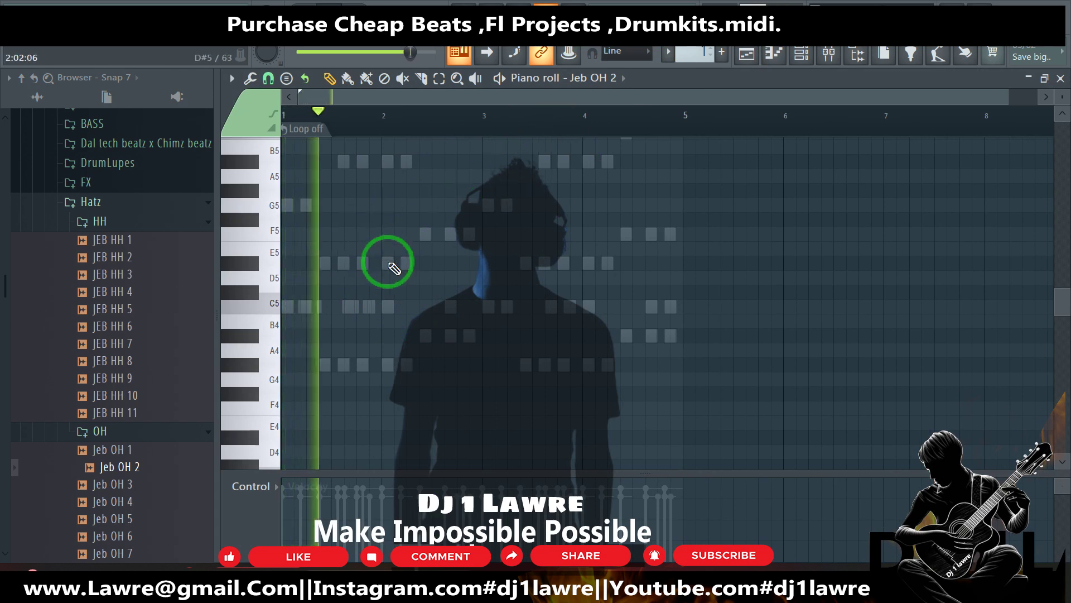
{"action": "left_click", "coordinate": [350, 307]}
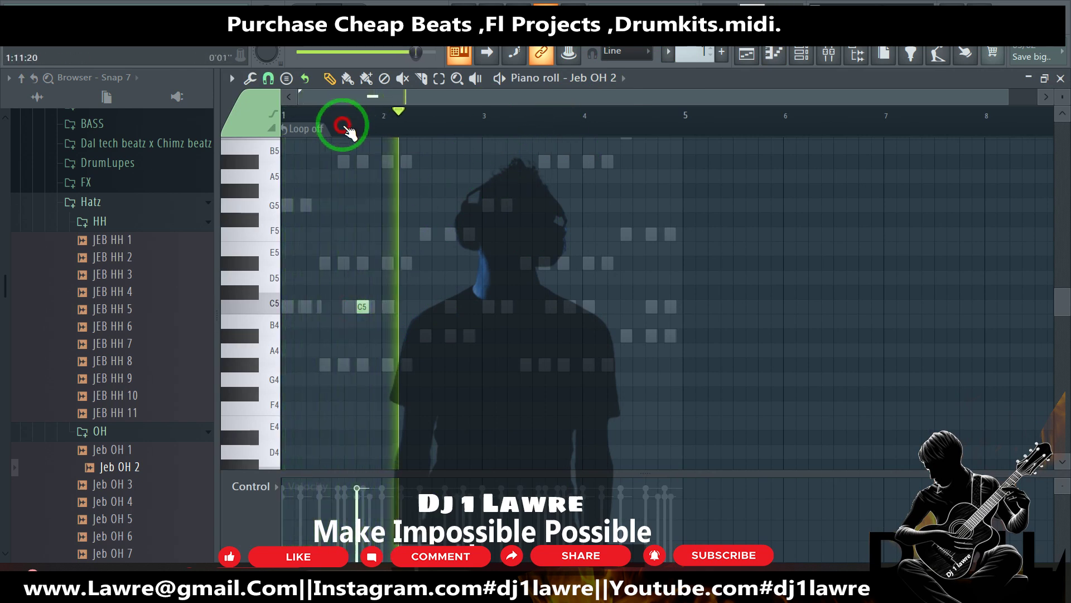
{"action": "scroll", "coordinate": [296, 308], "scroll_direction": "up", "scroll_amount": 3}
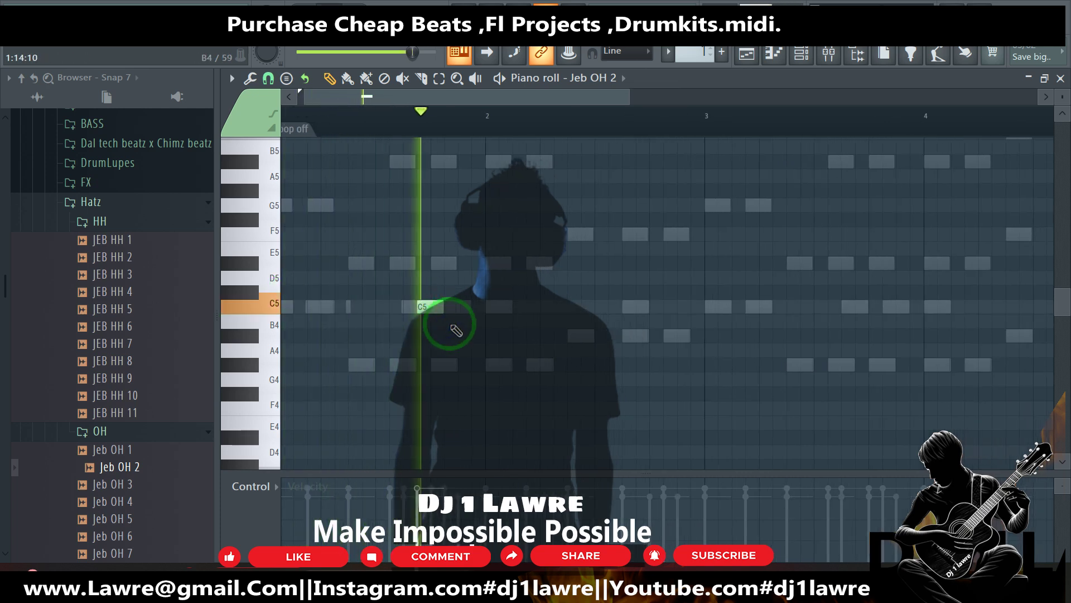
{"action": "left_click_drag", "start_coordinate": [428, 311], "coordinate": [414, 310]}
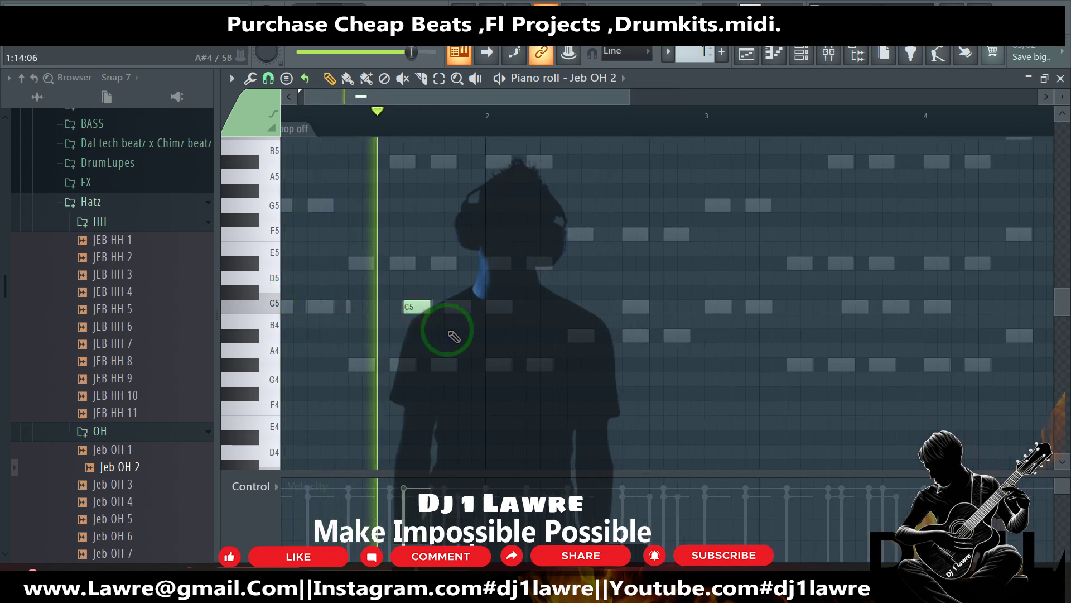
{"action": "scroll", "coordinate": [453, 333], "scroll_direction": "down", "scroll_amount": 3}
{"action": "right_click", "coordinate": [288, 129]}
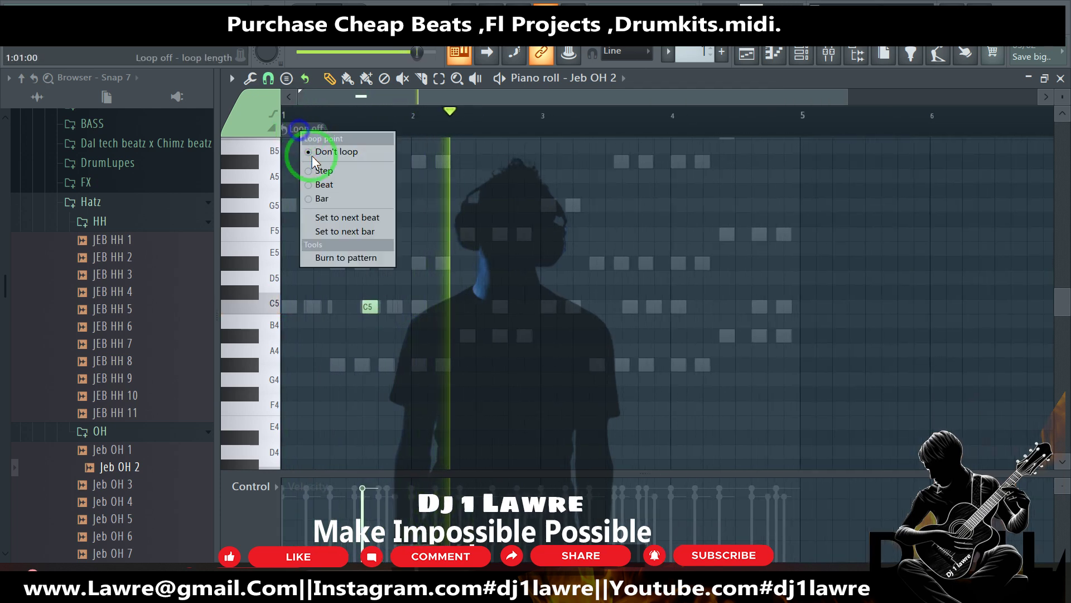
{"action": "left_click", "coordinate": [357, 204]}
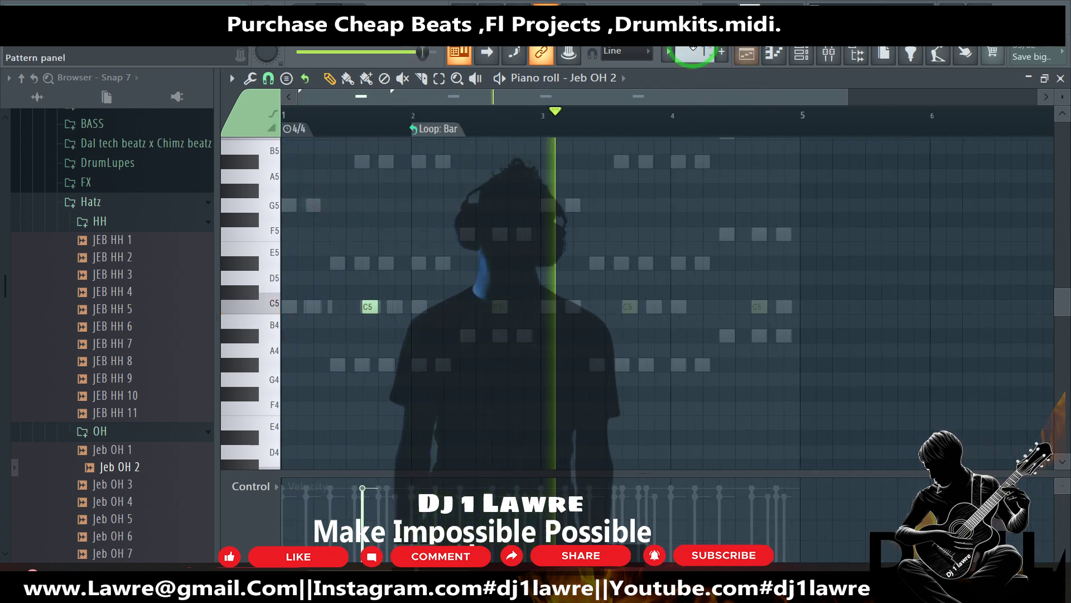
Step: Turn down the Jeb OH 2 channel's volume in the channel rack and switch to the (JB) Aminor Keys 10 #2 pattern
{"action": "left_click", "coordinate": [803, 54]}
{"action": "mouse_move", "coordinate": [260, 292]}
{"action": "left_mouse_down"}
{"action": "mouse_move", "coordinate": [260, 321]}
{"action": "mouse_move", "coordinate": [262, 306]}
{"action": "left_mouse_up"}
{"action": "right_click", "coordinate": [346, 290]}
{"action": "left_click", "coordinate": [565, 305]}
{"action": "left_click_drag", "start_coordinate": [690, 61], "coordinate": [697, 54]}
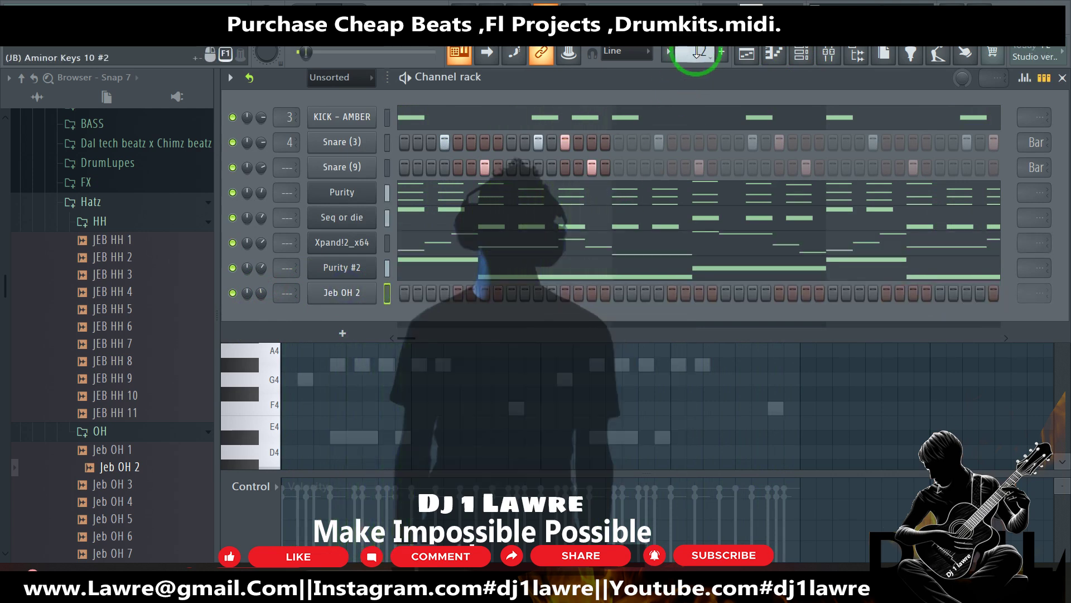
Step: Paste the copied open-hat notes into Jeb OH 2 for this pattern and audition JEB HH 9 from the kit
{"action": "key", "text": "ctrl+v"}
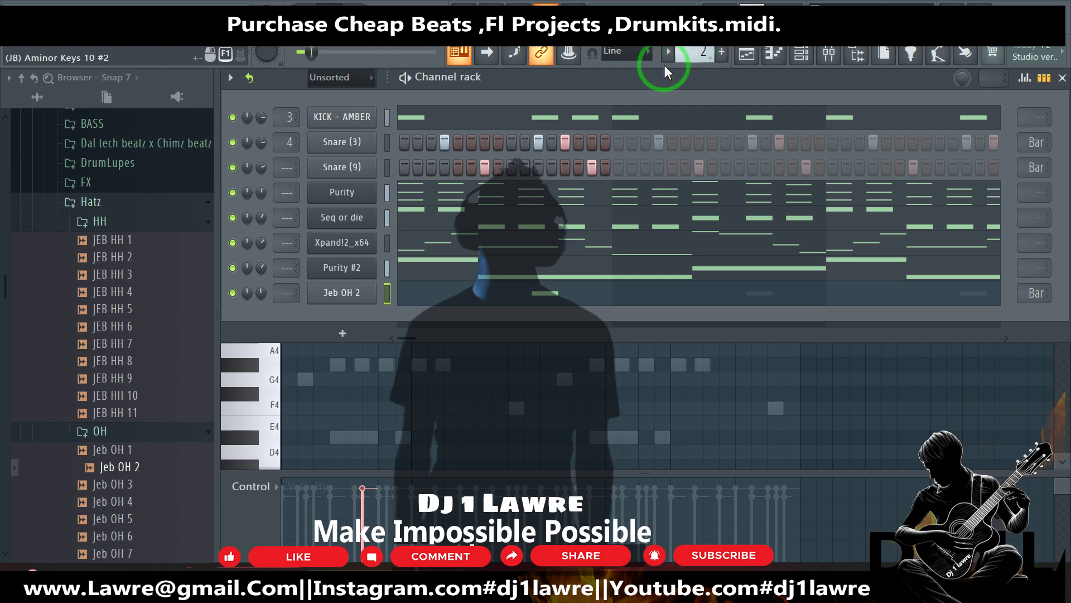
{"action": "left_click", "coordinate": [126, 394]}
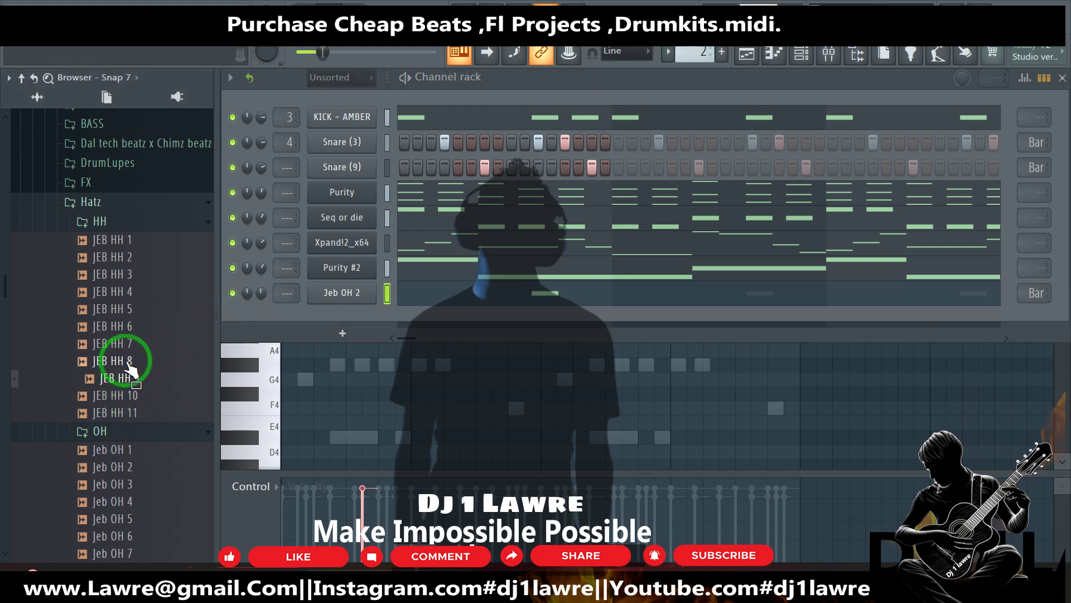
{"action": "scroll", "coordinate": [135, 357], "scroll_direction": "down", "scroll_amount": 4}
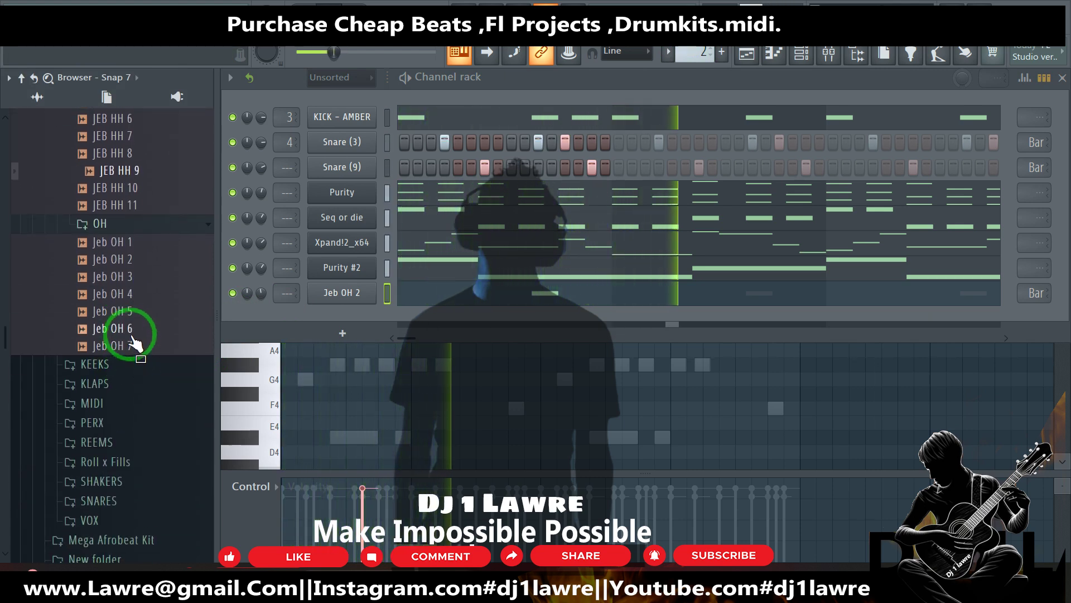
{"action": "left_click", "coordinate": [168, 314]}
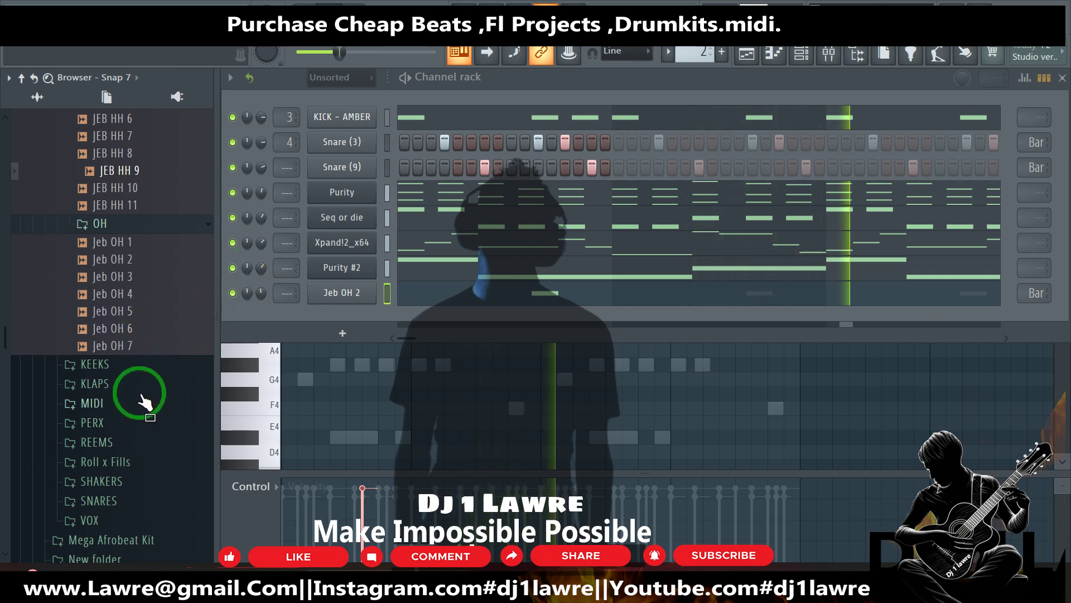
Step: Duplicate the full 20-bar playlist arrangement twice, placing the copies at bar 21 and bar 41
{"action": "left_click", "coordinate": [774, 56]}
{"action": "left_click", "coordinate": [746, 52]}
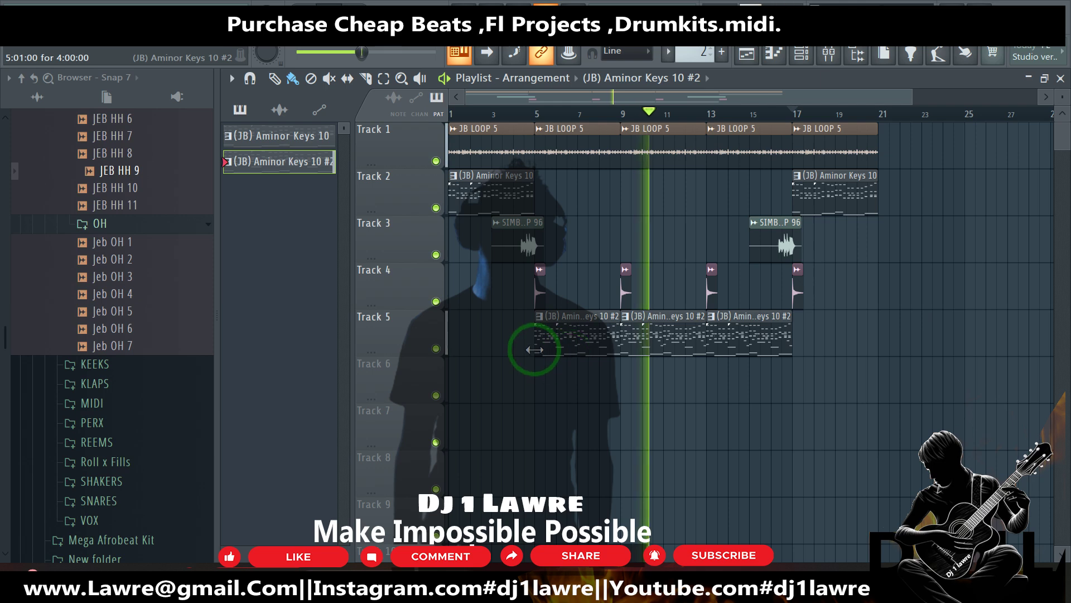
{"action": "key", "text": "ctrl+a"}
{"action": "left_click_drag", "start_coordinate": [478, 187], "coordinate": [909, 187]}
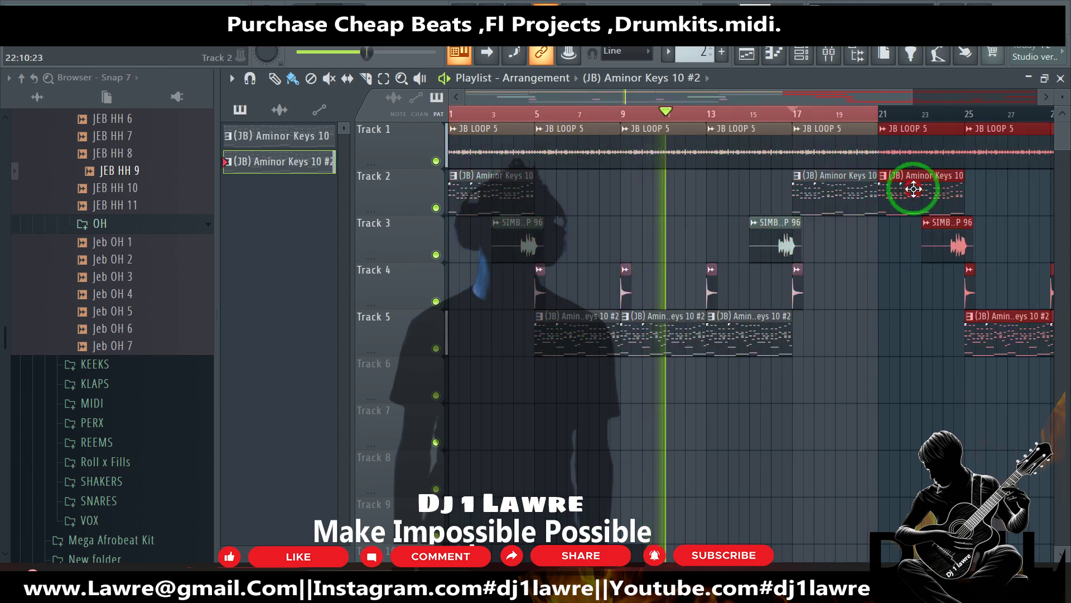
{"action": "scroll", "coordinate": [875, 297], "scroll_direction": "down", "scroll_amount": 2}
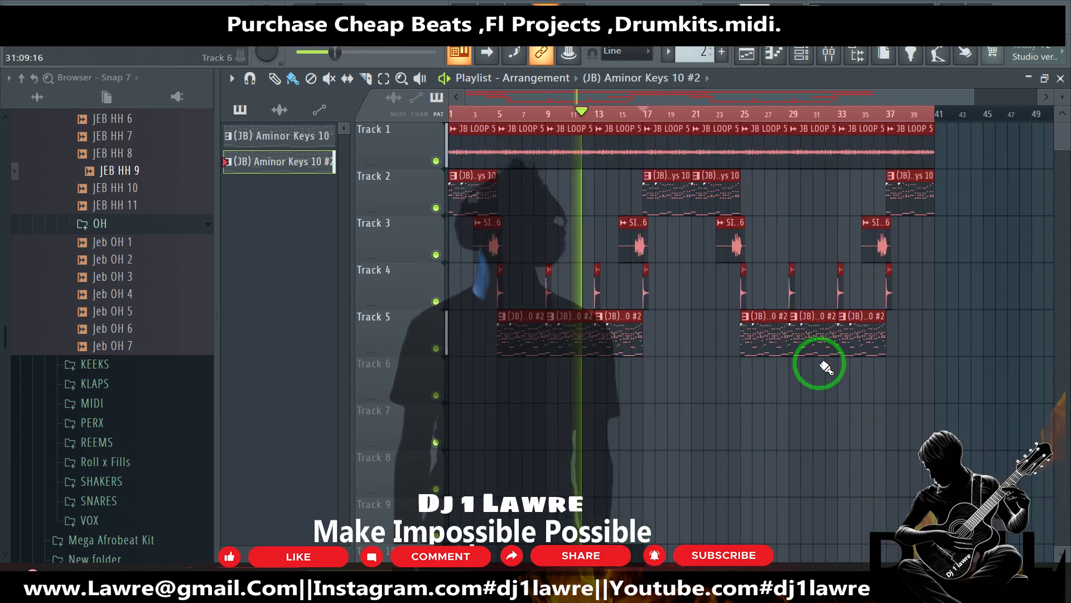
{"action": "left_click_drag", "start_coordinate": [948, 401], "coordinate": [947, 153]}
{"action": "scroll", "coordinate": [921, 245], "scroll_direction": "down", "scroll_amount": 1}
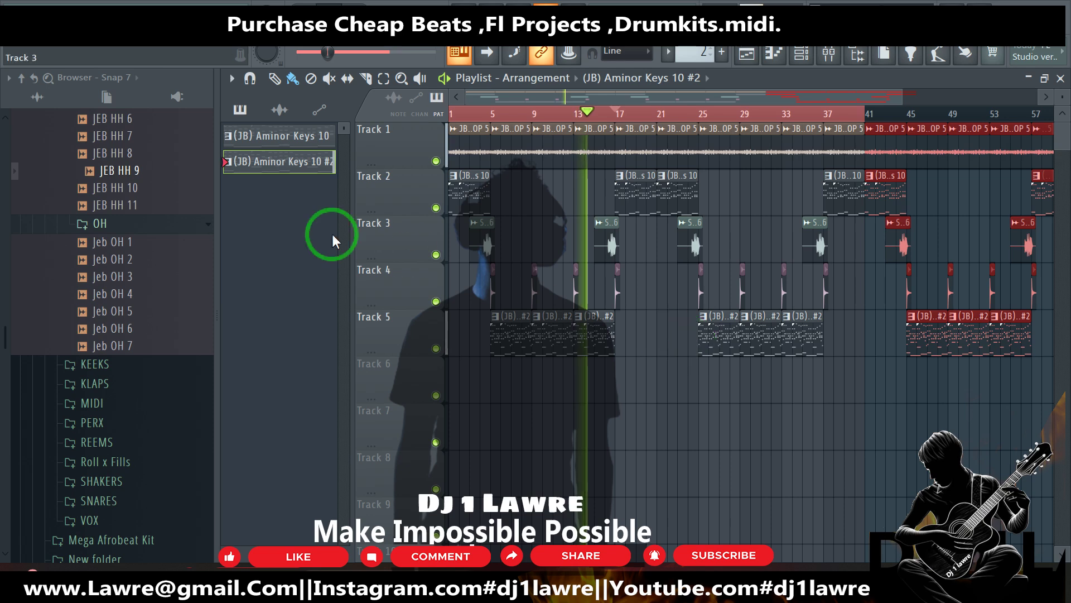
Step: Clone the (JB) Aminor Keys 10 #2 pattern and cut the Seq or die notes from pattern #2
{"action": "right_click", "coordinate": [292, 161]}
{"action": "left_click", "coordinate": [337, 323]}
{"action": "left_click", "coordinate": [825, 55]}
{"action": "left_click", "coordinate": [799, 53]}
{"action": "left_click", "coordinate": [326, 291]}
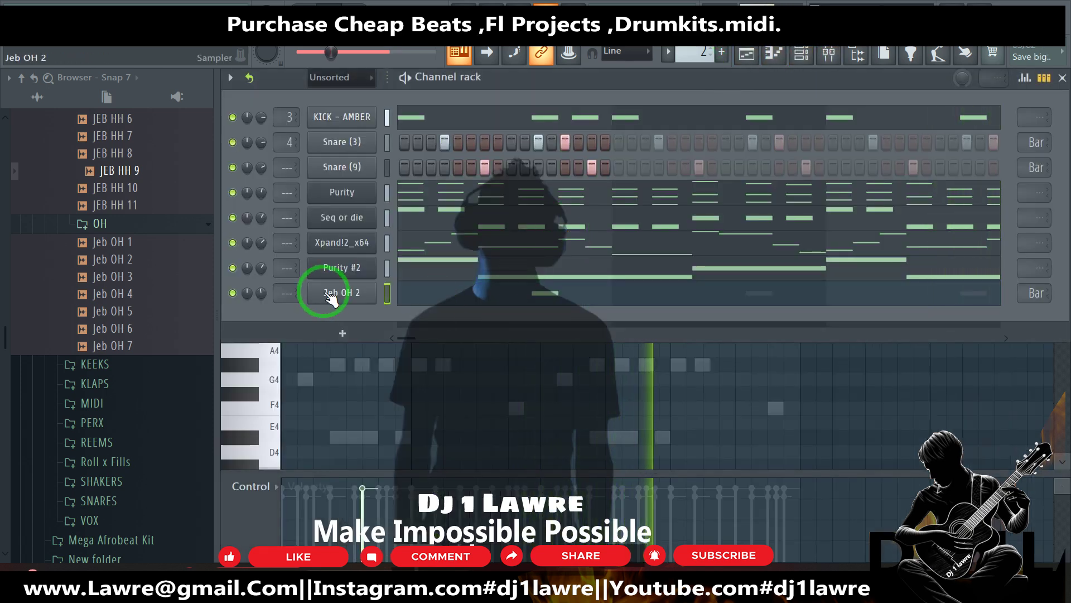
{"action": "right_click", "coordinate": [342, 217]}
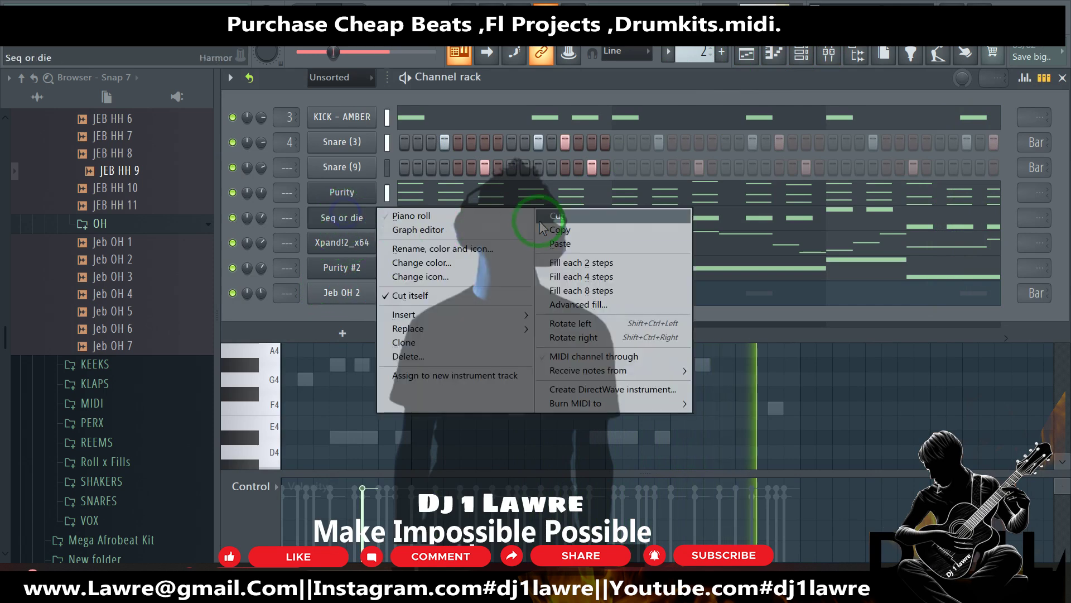
{"action": "left_click", "coordinate": [554, 221]}
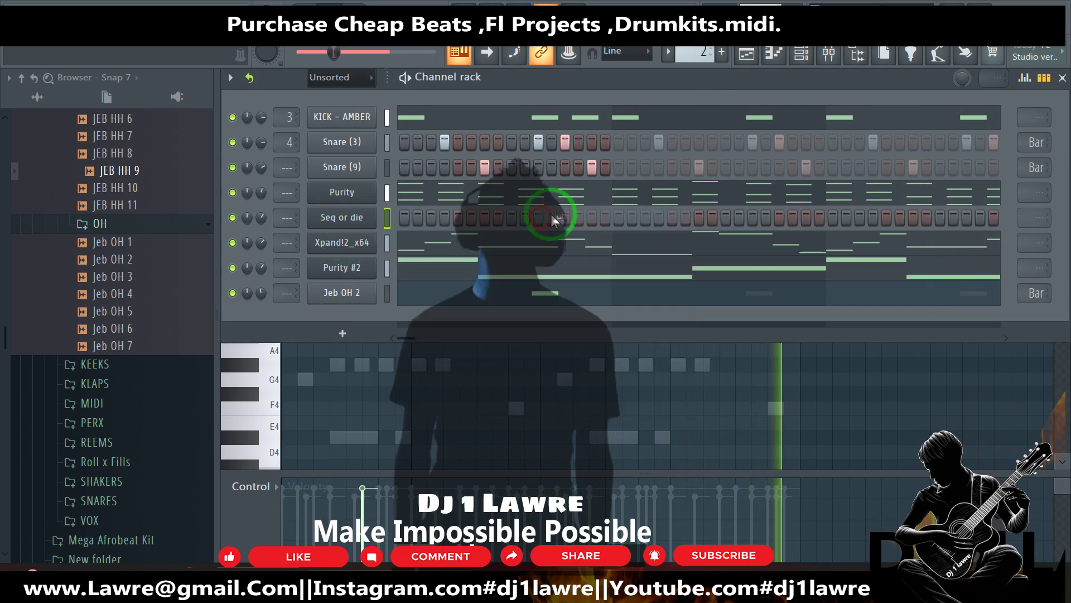
Step: Place a (JB) Aminor Keys 10 #2 clip on Track 7 at bar 37 and delete the Track 2 clip at that bar
{"action": "left_click", "coordinate": [744, 53]}
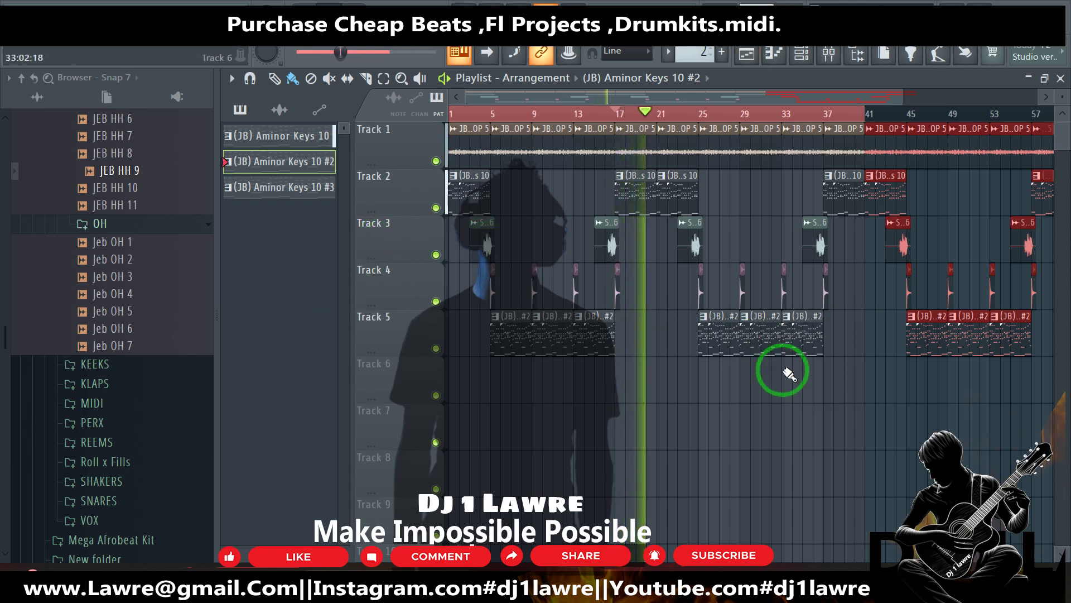
{"action": "left_click", "coordinate": [783, 399]}
{"action": "scroll", "coordinate": [848, 361], "scroll_direction": "up", "scroll_amount": 3}
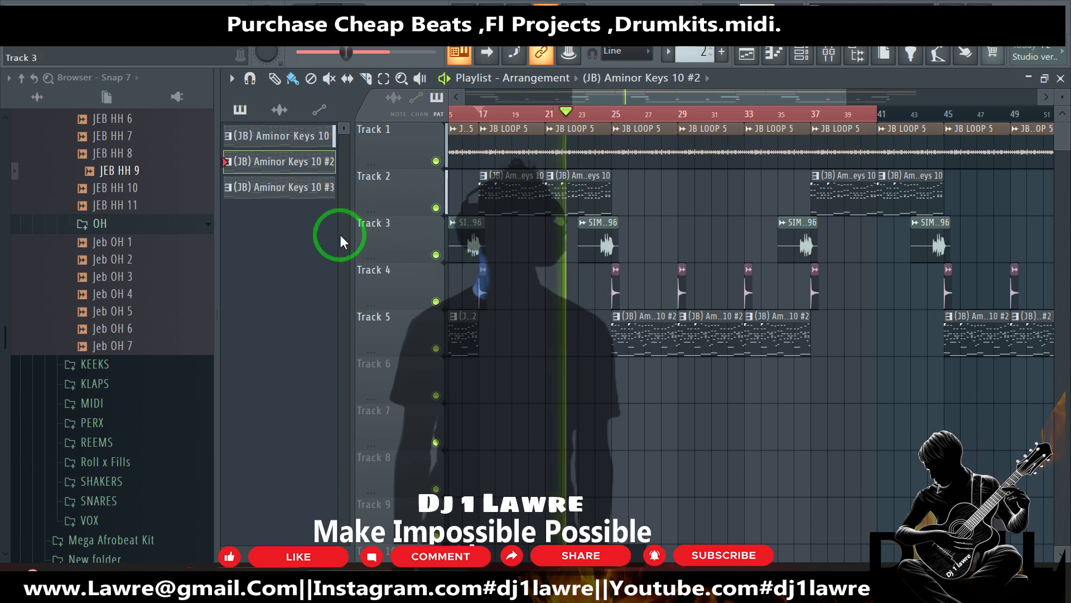
{"action": "mouse_move", "coordinate": [845, 428]}
{"action": "left_mouse_down"}
{"action": "mouse_move", "coordinate": [896, 427]}
{"action": "mouse_move", "coordinate": [835, 427]}
{"action": "left_mouse_up"}
{"action": "right_click", "coordinate": [826, 204]}
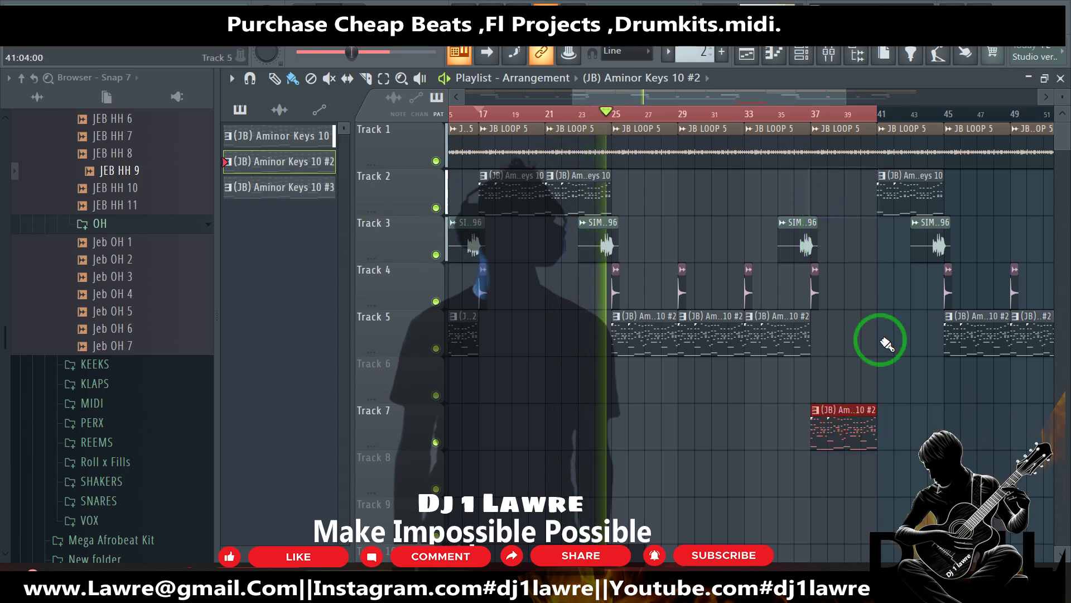
{"action": "right_click", "coordinate": [870, 427]}
{"action": "left_click", "coordinate": [880, 428]}
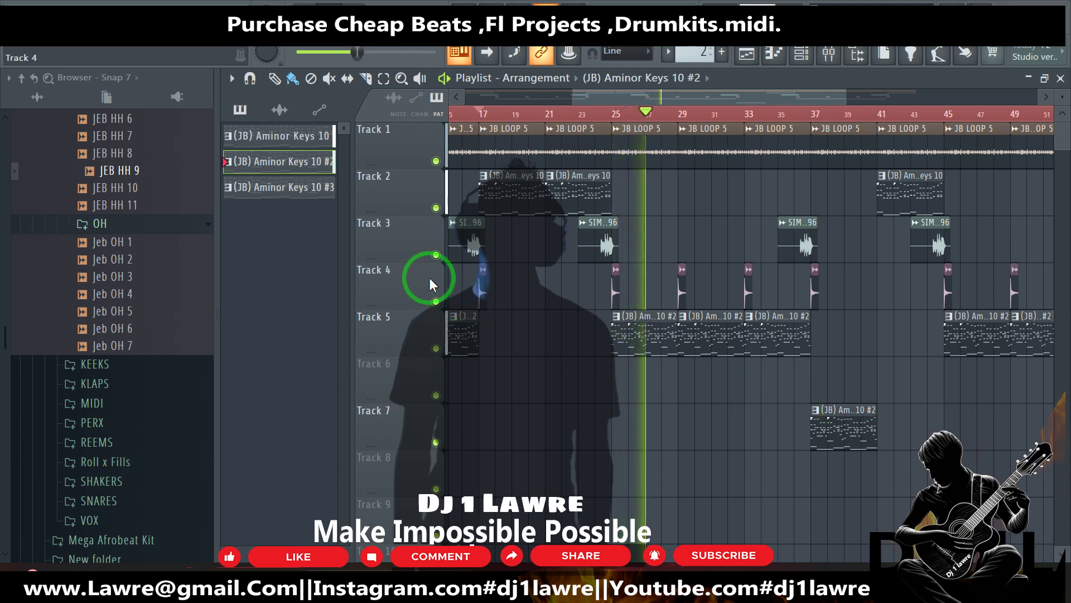
Step: Insert a track at Track 6 and replace the Track 5 clips at bars 29 and 33 with (JB) Aminor Keys 10 #3 clips on it
{"action": "left_click", "coordinate": [310, 187]}
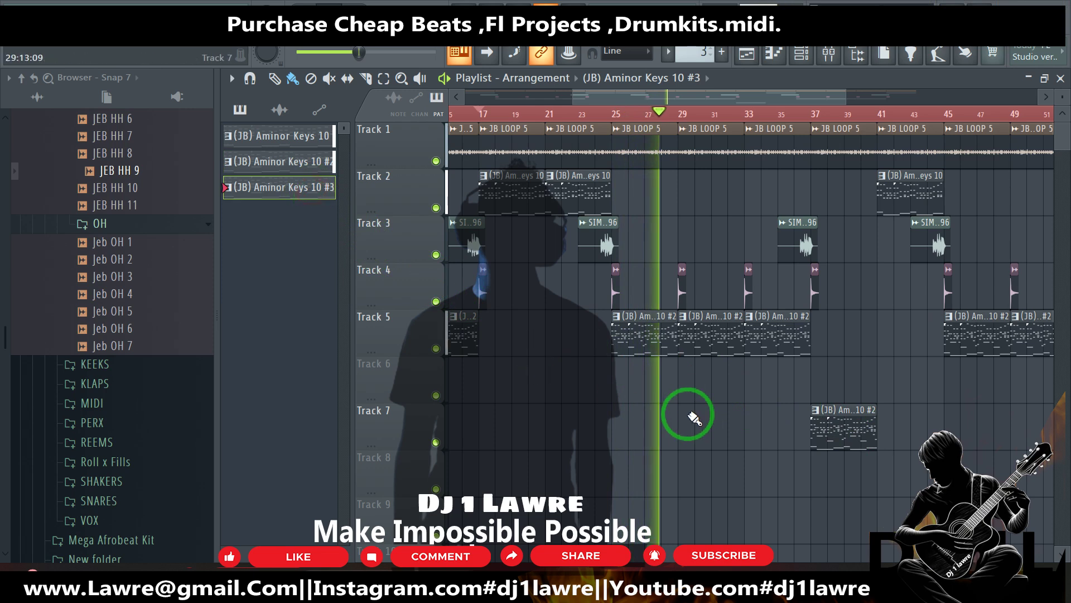
{"action": "right_click", "coordinate": [393, 387]}
{"action": "left_click", "coordinate": [434, 497]}
{"action": "left_click", "coordinate": [688, 373]}
{"action": "right_click", "coordinate": [703, 337]}
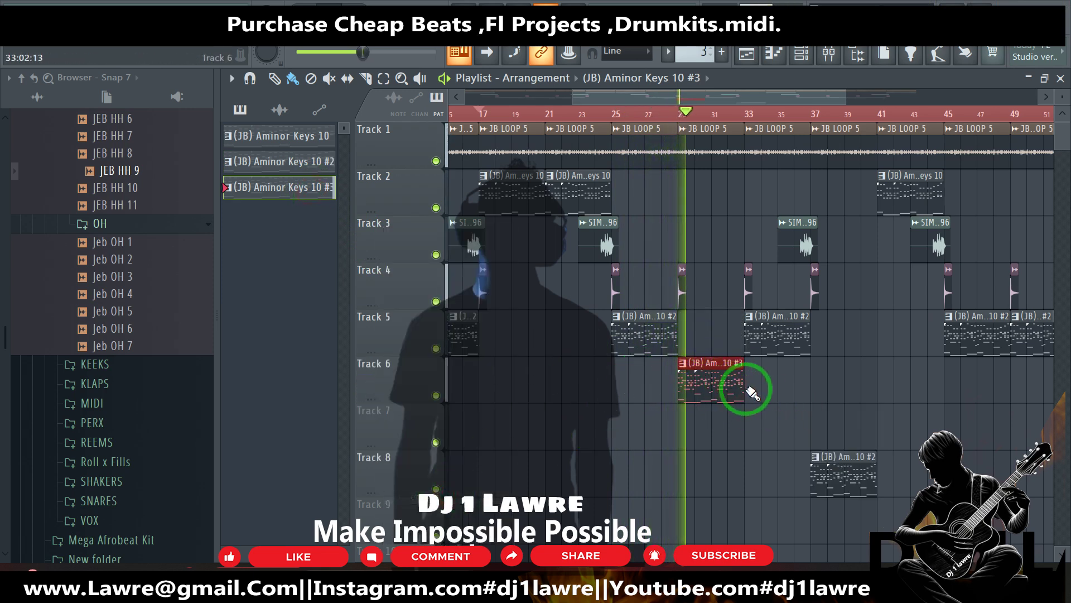
{"action": "left_click", "coordinate": [760, 376]}
{"action": "right_click", "coordinate": [776, 345]}
Step: Replace the Track 5 clips across bars 5–17 and 45–57 with (JB) Aminor Keys 10 #3 clips on Track 6
{"action": "scroll", "coordinate": [778, 410], "scroll_direction": "down", "scroll_amount": 2}
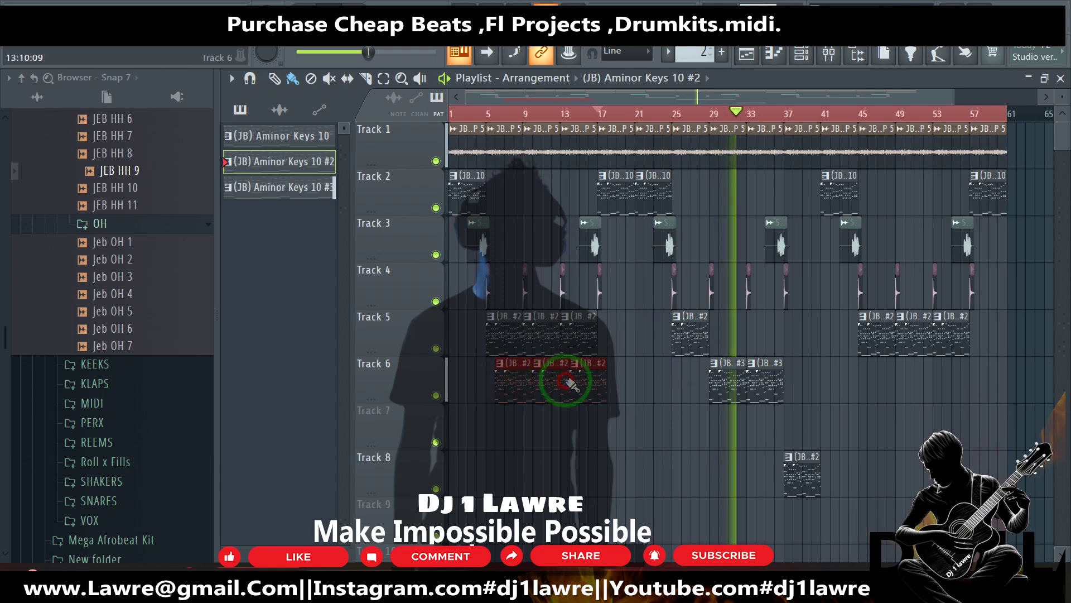
{"action": "right_click", "coordinate": [574, 385]}
{"action": "left_click", "coordinate": [723, 383]}
{"action": "right_click", "coordinate": [502, 343]}
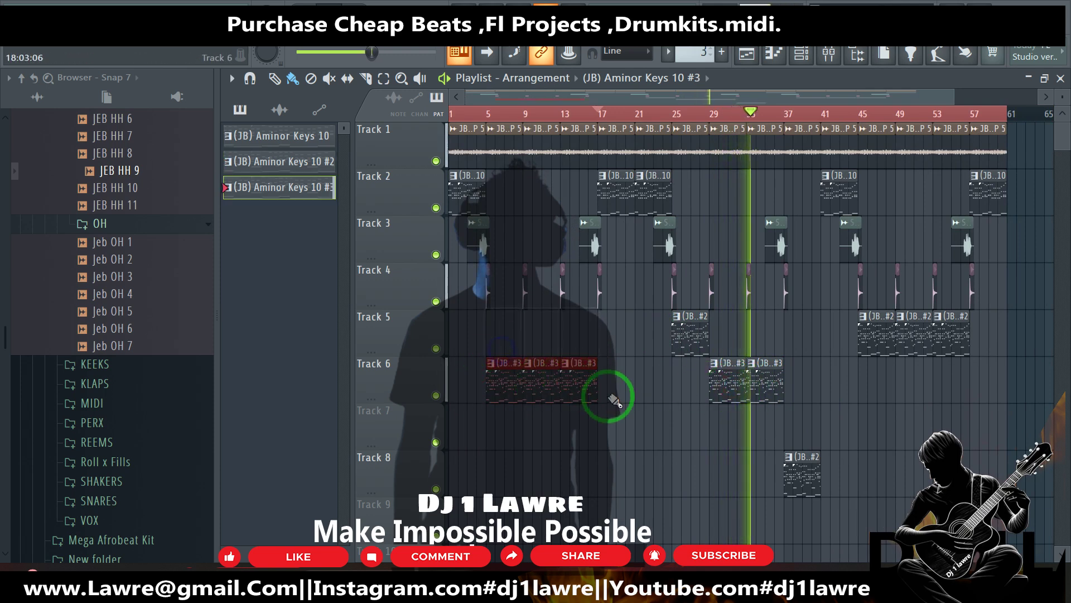
{"action": "left_click_drag", "start_coordinate": [863, 384], "coordinate": [960, 384]}
{"action": "right_click", "coordinate": [884, 346]}
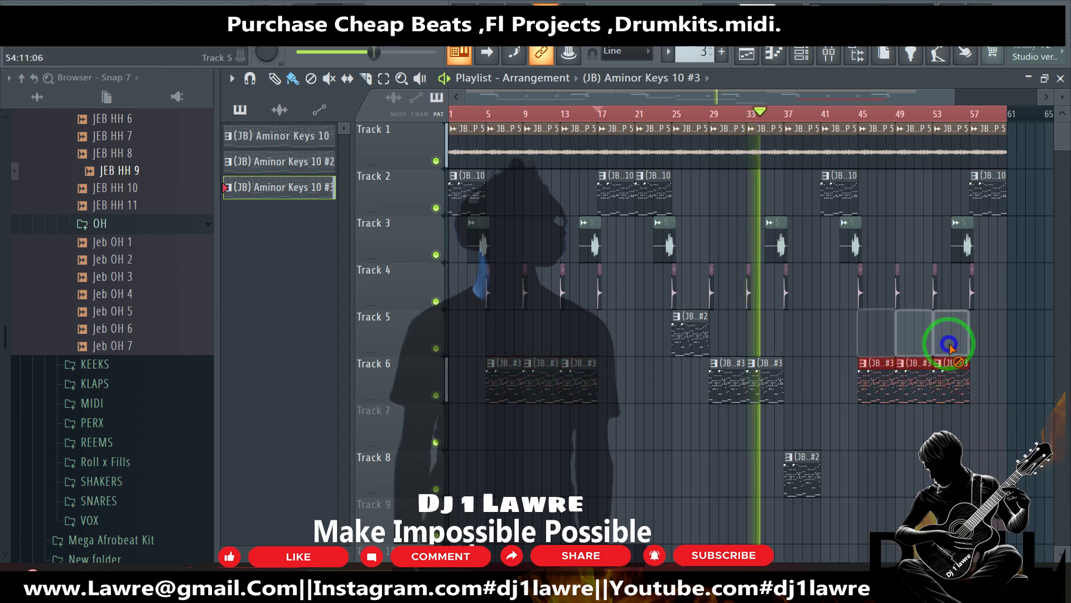
Step: Shorten the (JB) Aminor Keys 10 #2 clip at bar 37 on Track 8 to a length of 3:08:00
{"action": "left_click", "coordinate": [701, 344]}
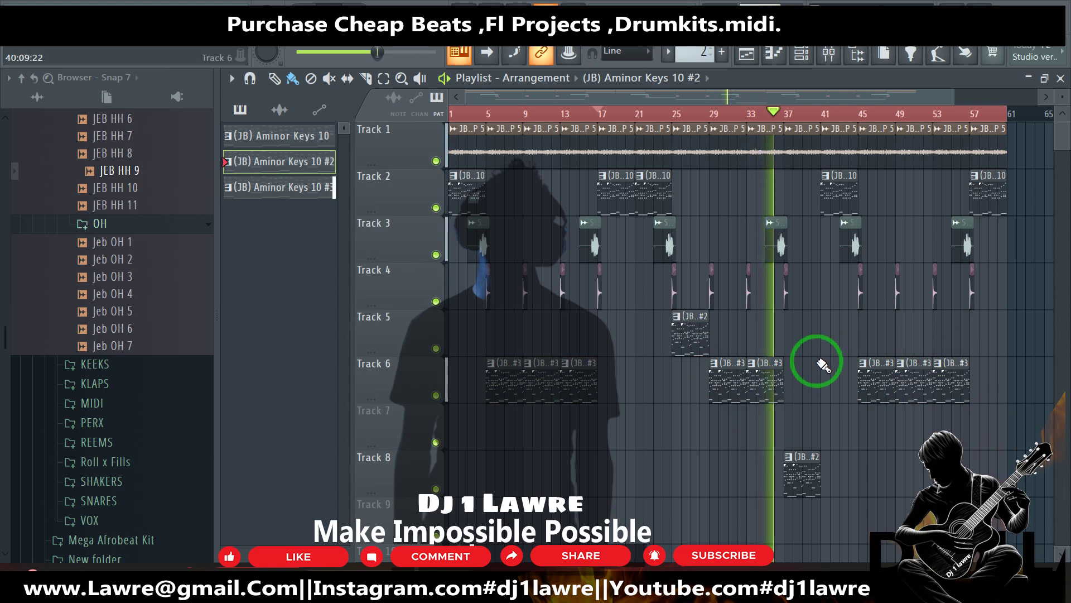
{"action": "scroll", "coordinate": [823, 366], "scroll_direction": "up", "scroll_amount": 3}
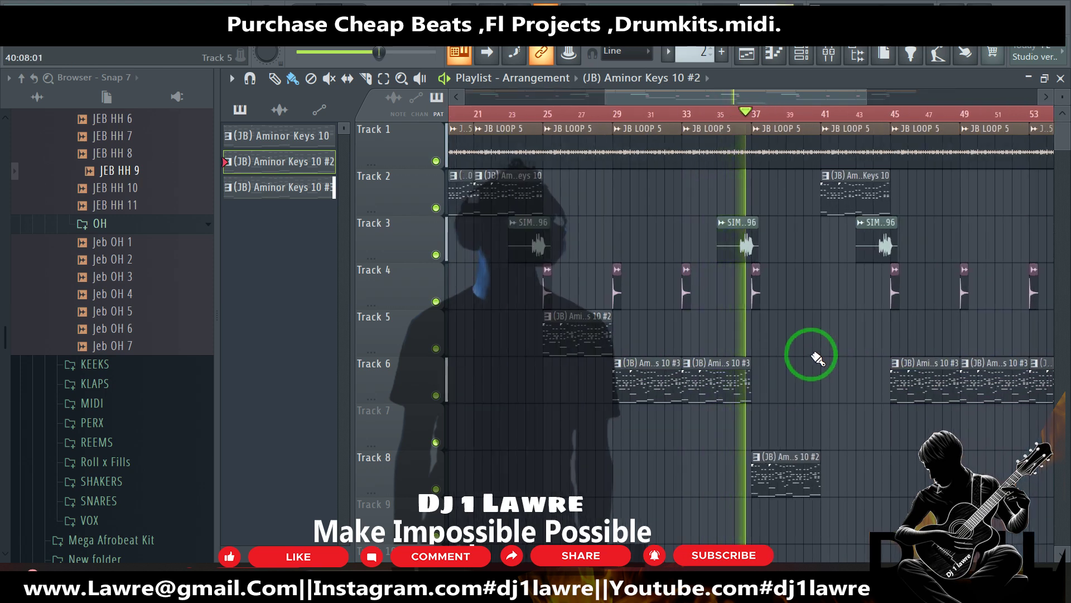
{"action": "scroll", "coordinate": [817, 358], "scroll_direction": "down", "scroll_amount": 2}
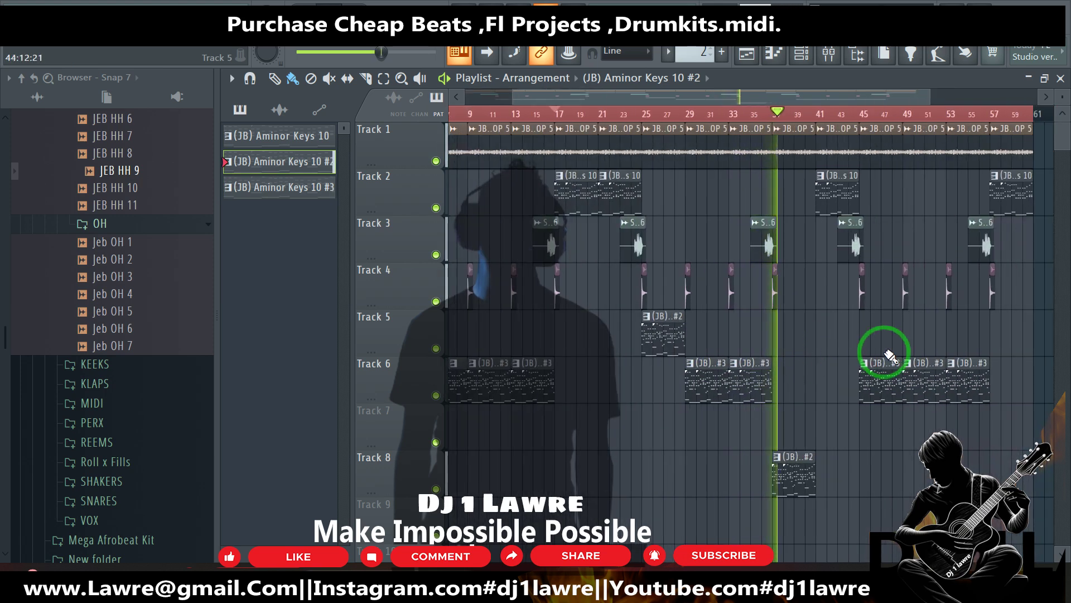
{"action": "scroll", "coordinate": [804, 450], "scroll_direction": "down", "scroll_amount": 1}
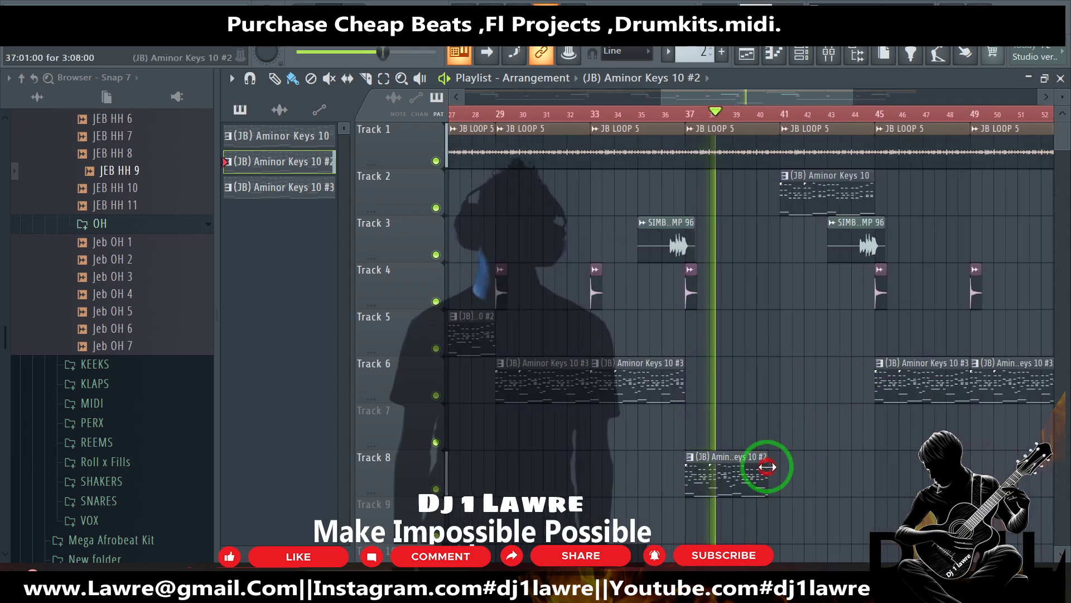
{"action": "scroll", "coordinate": [915, 427], "scroll_direction": "up", "scroll_amount": 3}
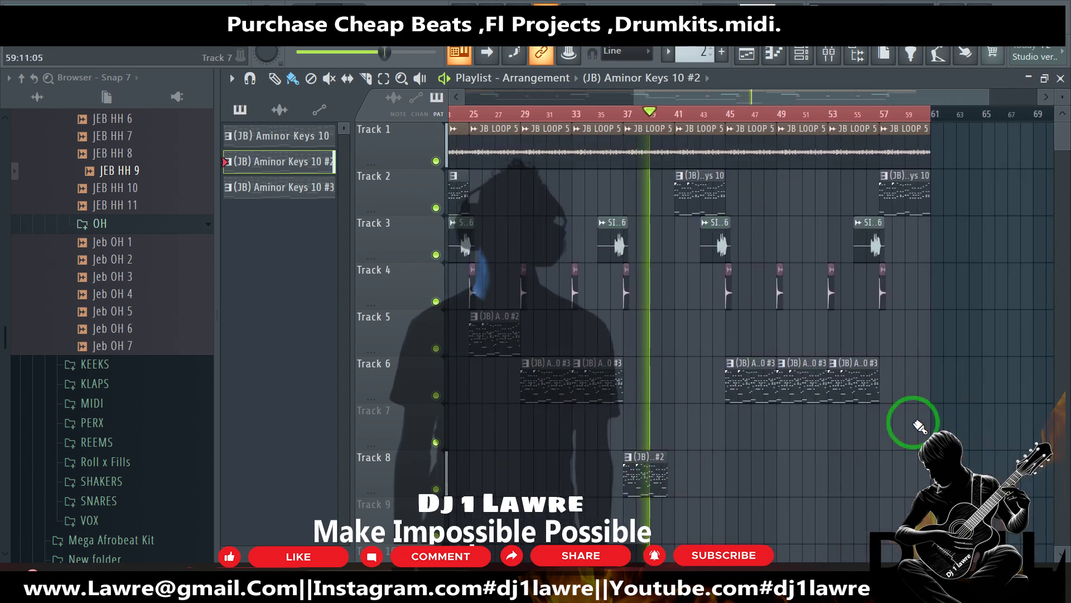
{"action": "scroll", "coordinate": [899, 419], "scroll_direction": "down", "scroll_amount": 2}
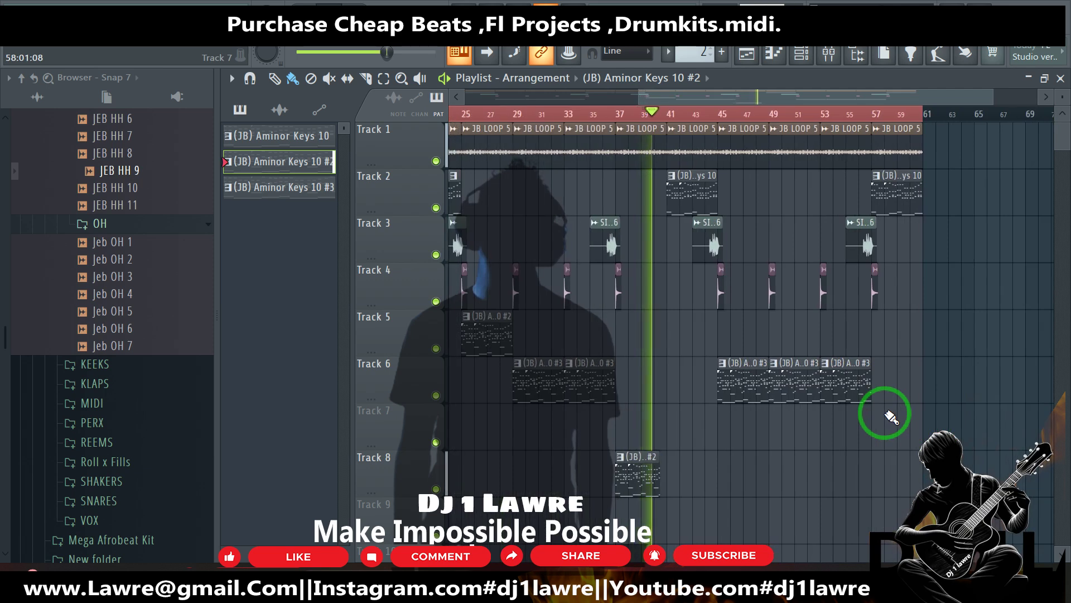
{"action": "left_click", "coordinate": [801, 54]}
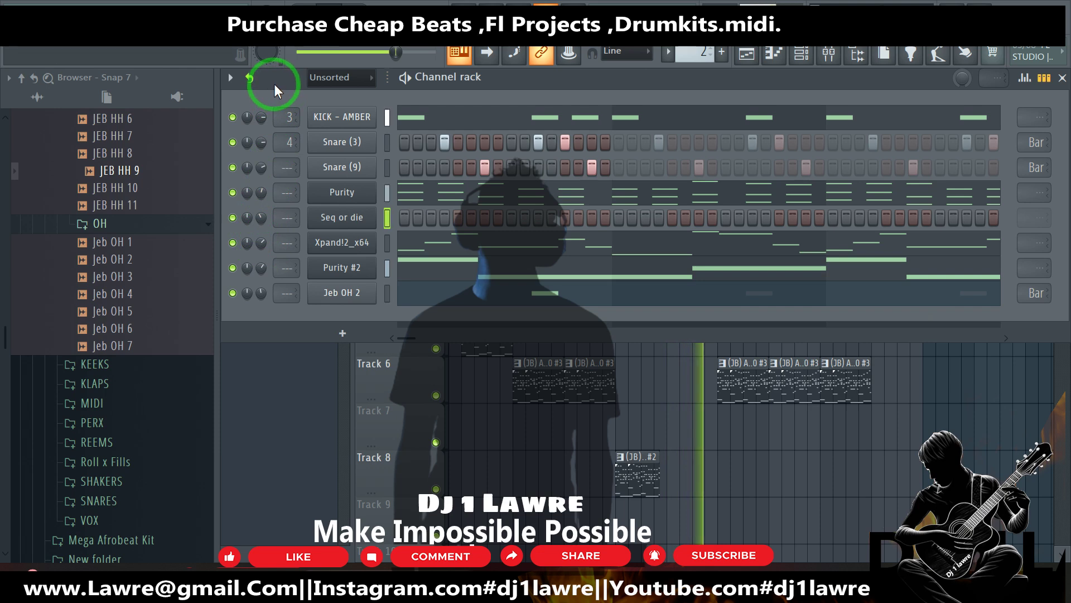
{"action": "left_click", "coordinate": [781, 498]}
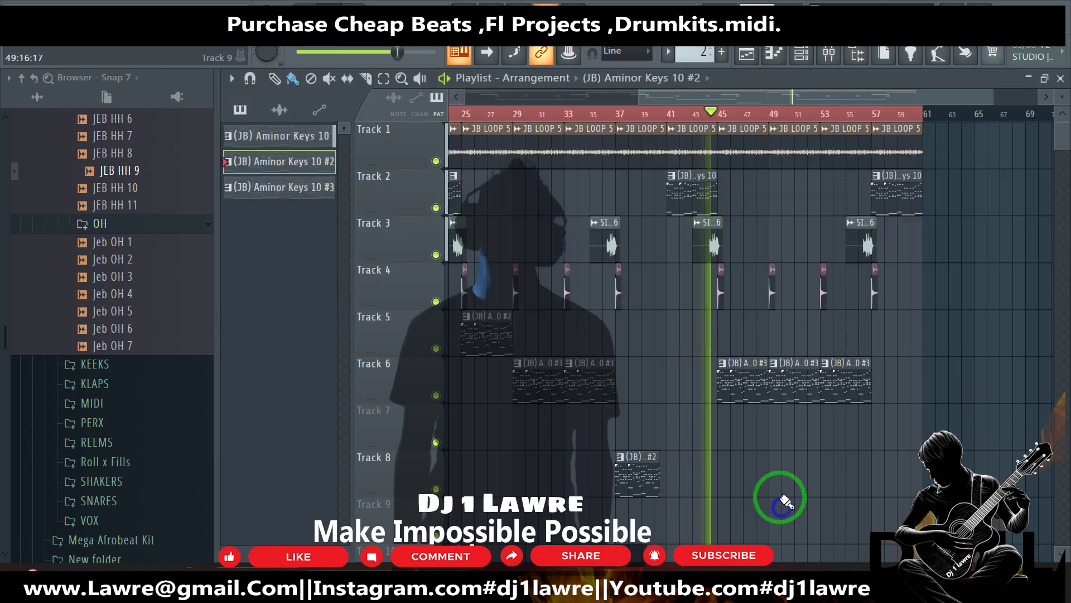
{"action": "left_click", "coordinate": [806, 54]}
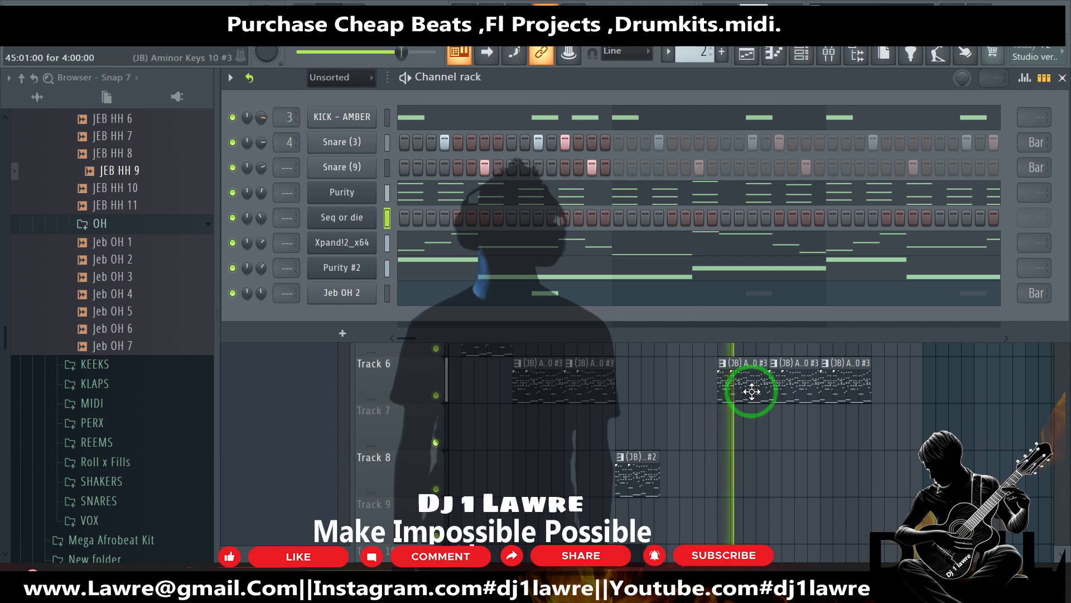
{"action": "left_click", "coordinate": [804, 456]}
Step: Delete the Track 2 pattern clip and the JB LOOP 5 clip on Track 1 that start at bar 57
{"action": "scroll", "coordinate": [897, 407], "scroll_direction": "down", "scroll_amount": 2}
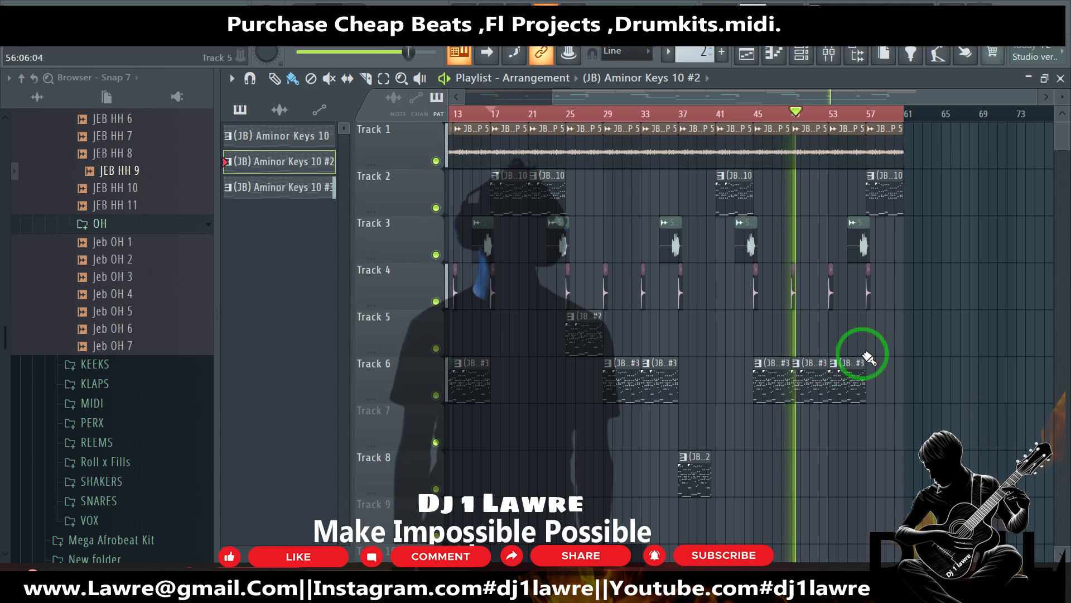
{"action": "scroll", "coordinate": [886, 363], "scroll_direction": "up", "scroll_amount": 2}
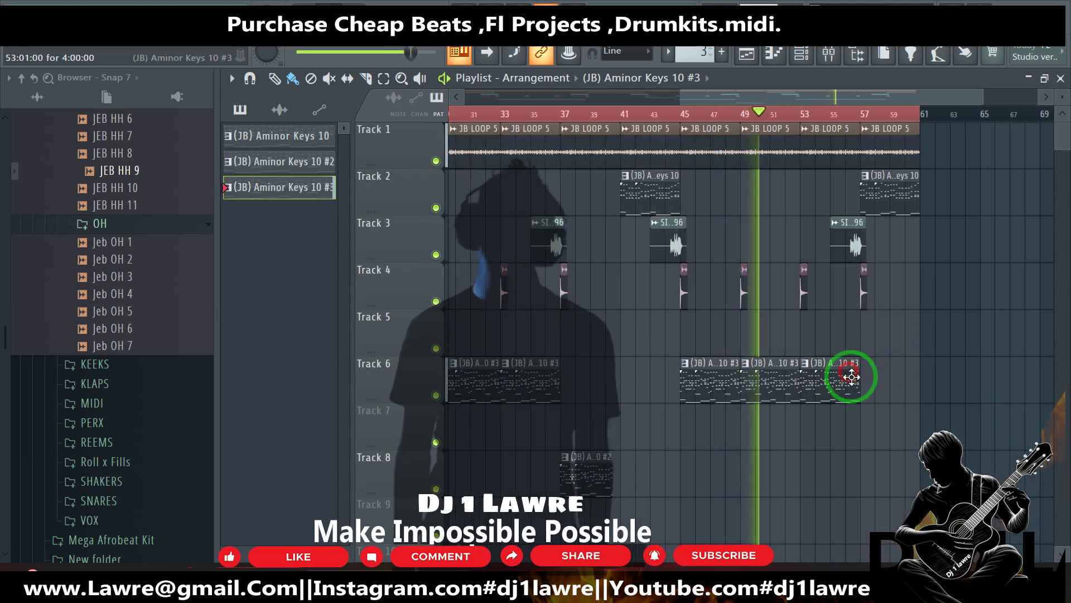
{"action": "left_click", "coordinate": [865, 396]}
{"action": "right_click", "coordinate": [890, 207]}
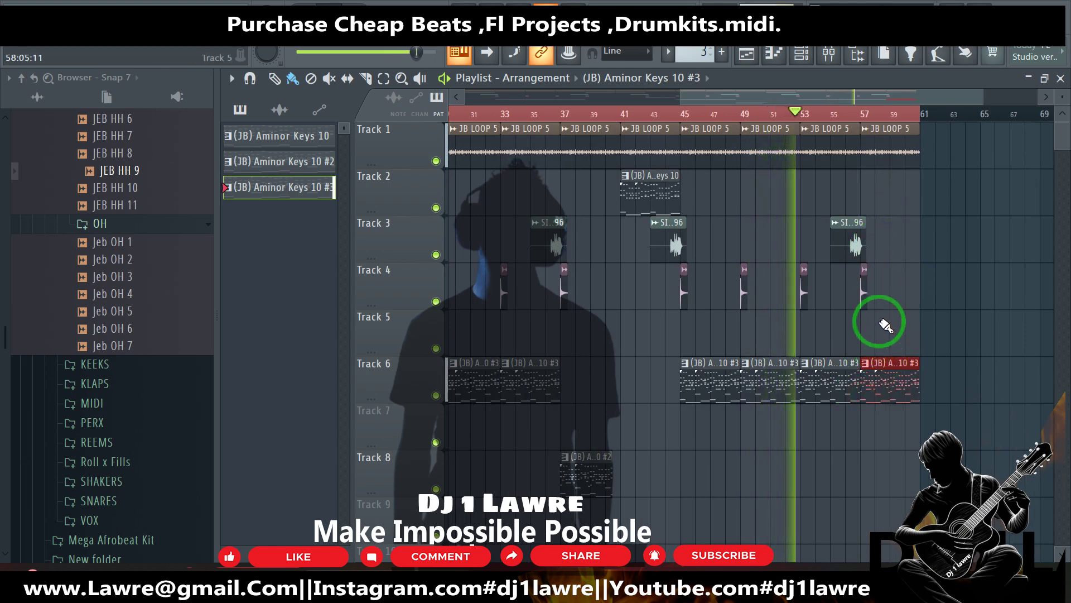
{"action": "right_click", "coordinate": [895, 369]}
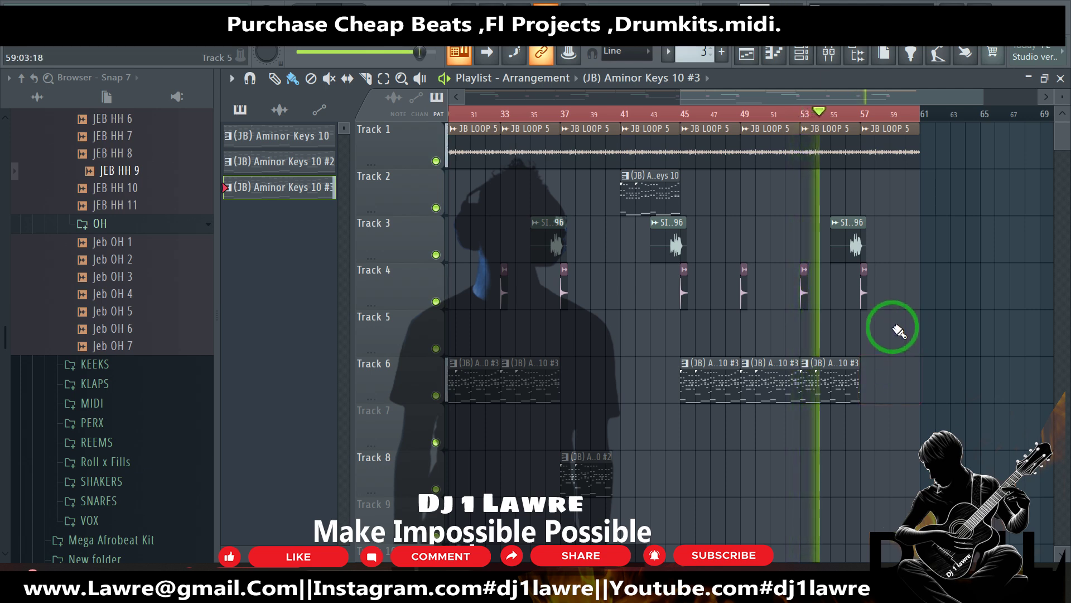
{"action": "scroll", "coordinate": [898, 321], "scroll_direction": "up", "scroll_amount": 2}
{"action": "right_click", "coordinate": [897, 156]}
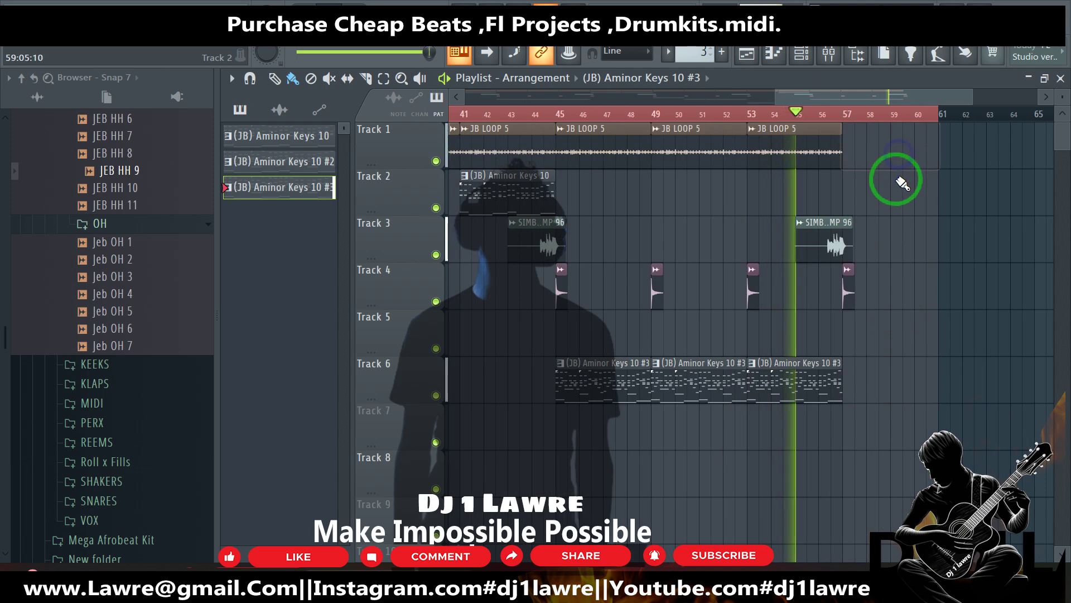
{"action": "scroll", "coordinate": [896, 276], "scroll_direction": "down", "scroll_amount": 4}
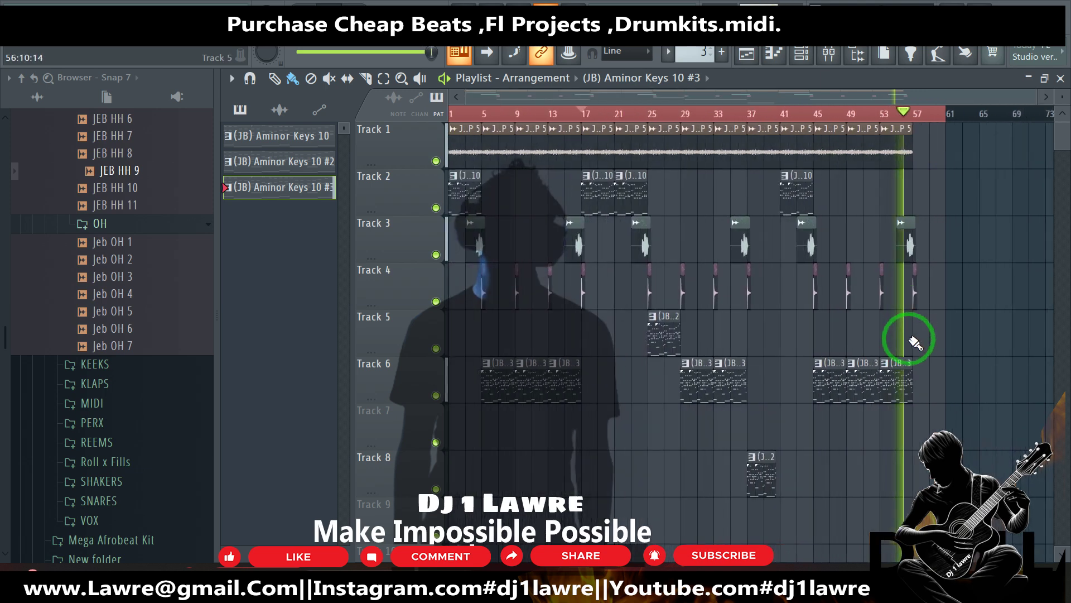